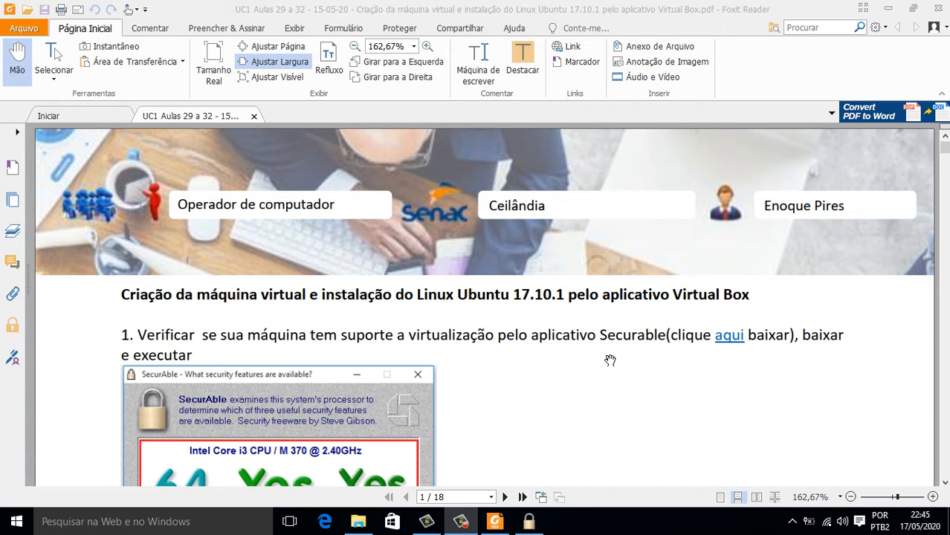
Scroll the tutorial PDF to the title and step 1's full SecurAble results screenshot.
scroll(610, 360, "down", 3)
scroll(609, 361, "up", 1)
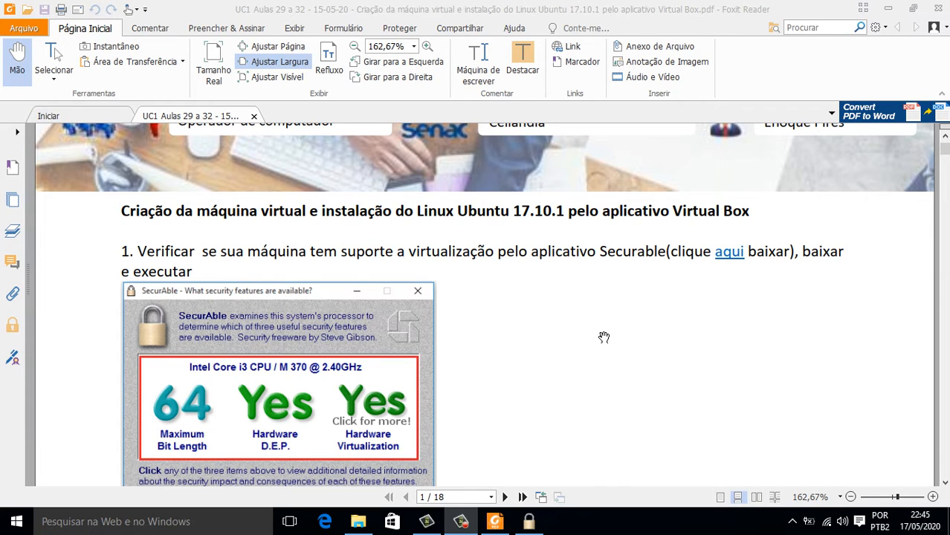
scroll(604, 335, "down", 1)
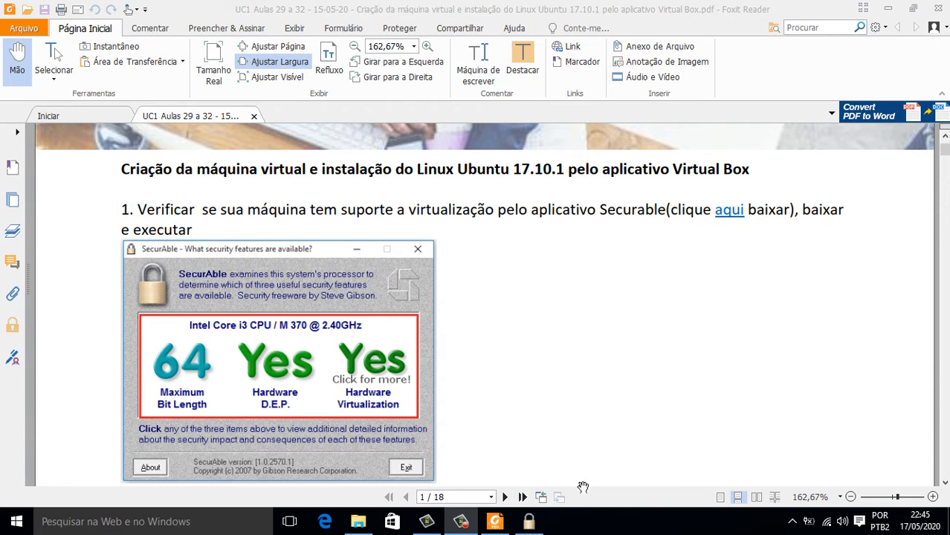
left_click(529, 521)
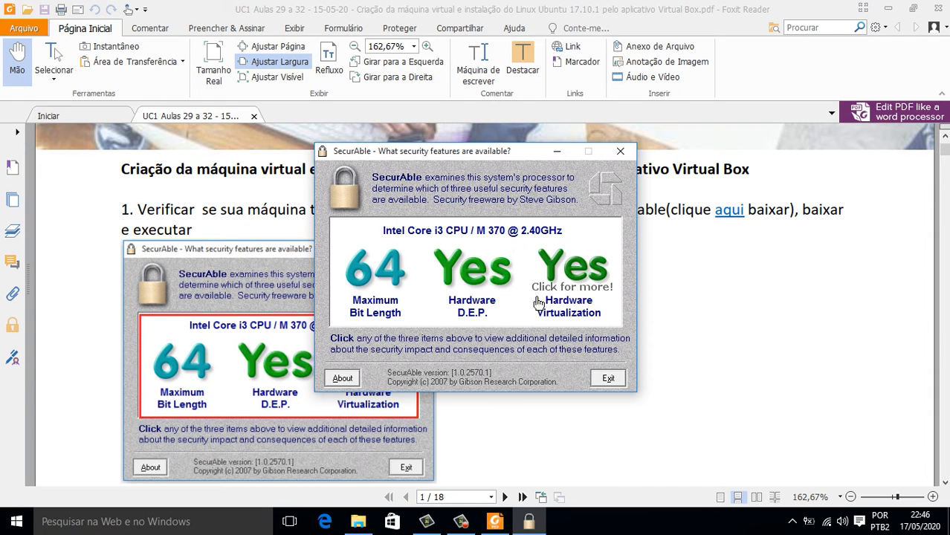
left_click(621, 153)
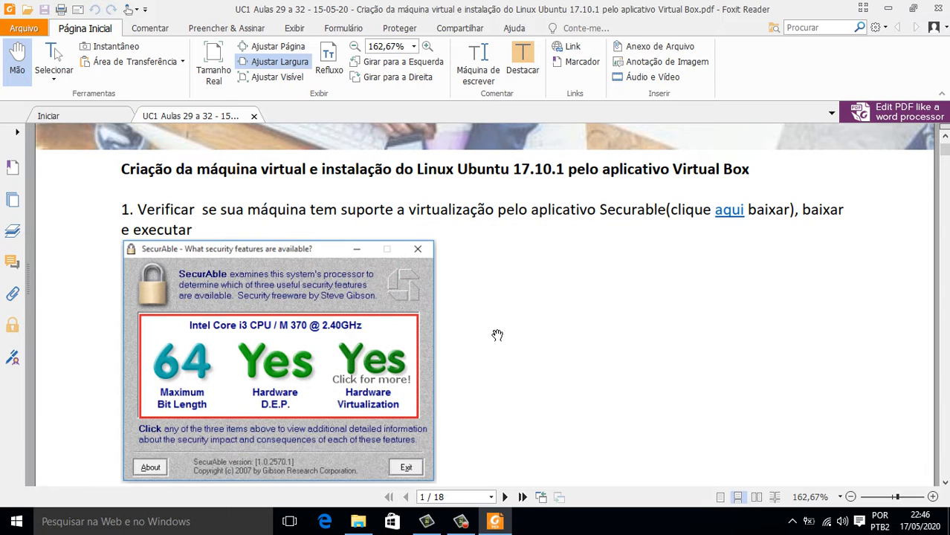
Scroll the PDF to steps 2 and 3's system-information screenshot, then open File Explorer on SSD (I:).
scroll(511, 347, "down", 3)
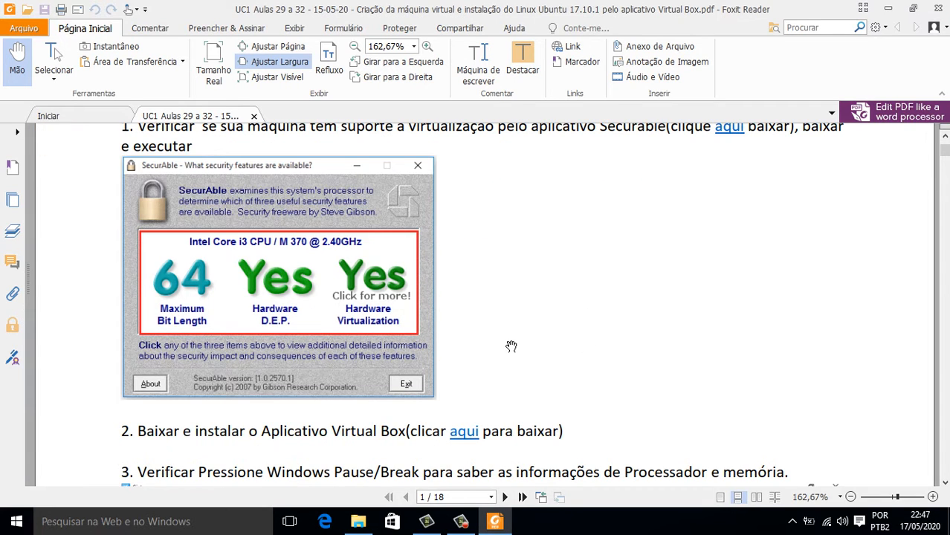
scroll(512, 346, "up", 3)
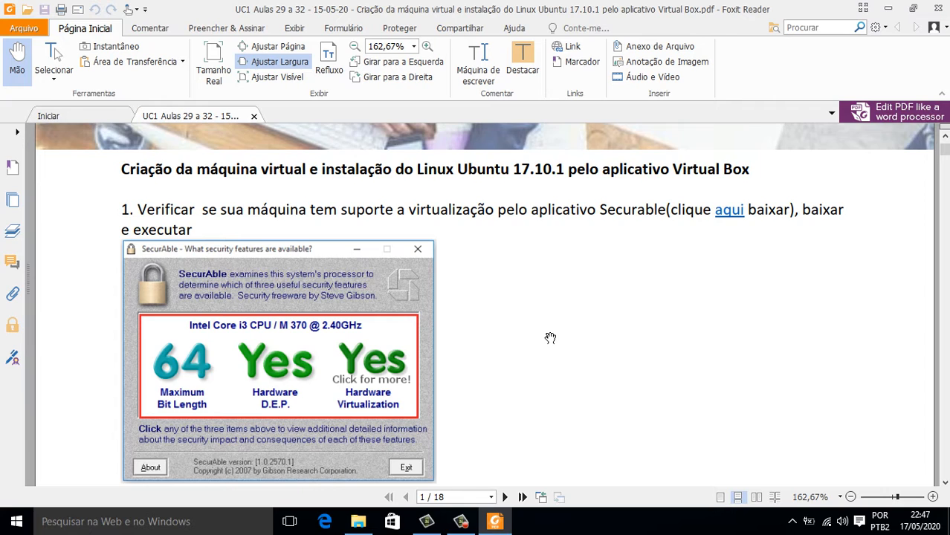
scroll(550, 339, "down", 7)
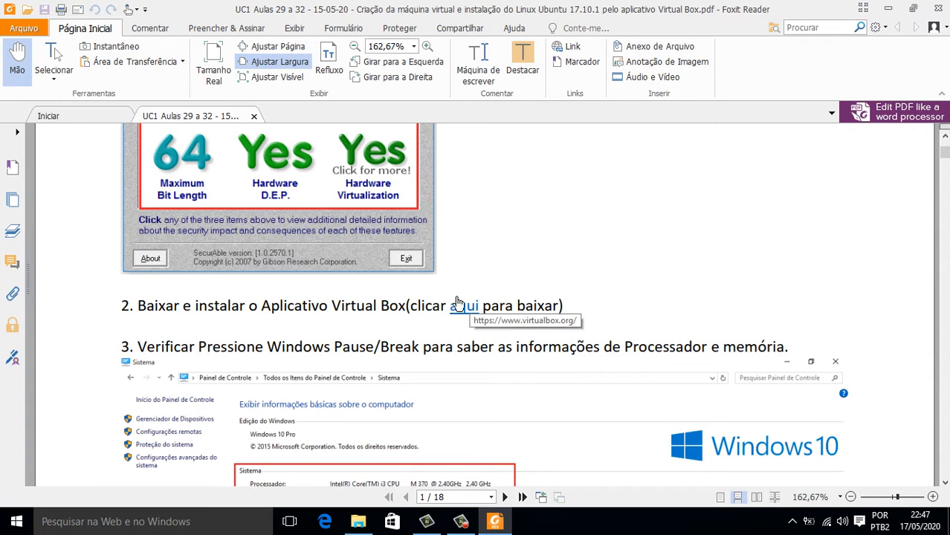
scroll(459, 308, "down", 2)
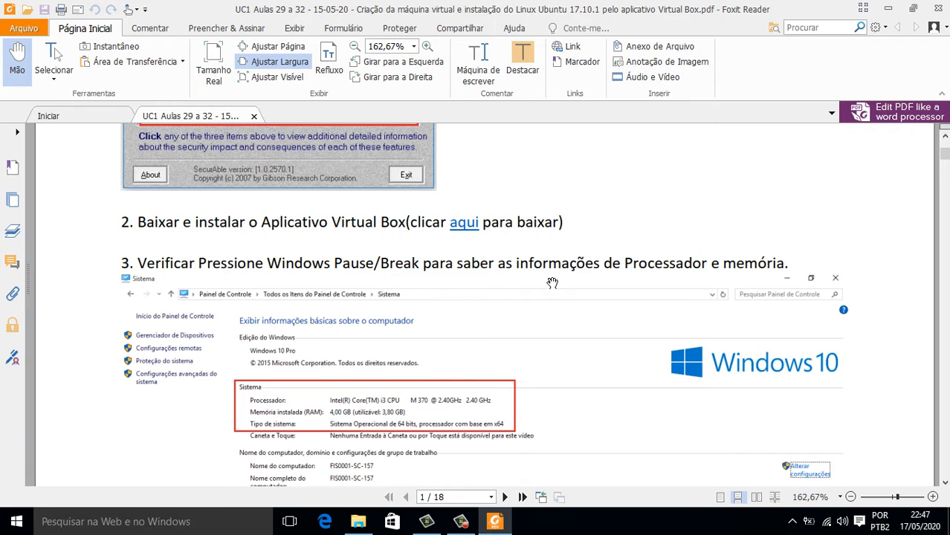
scroll(604, 302, "down", 3)
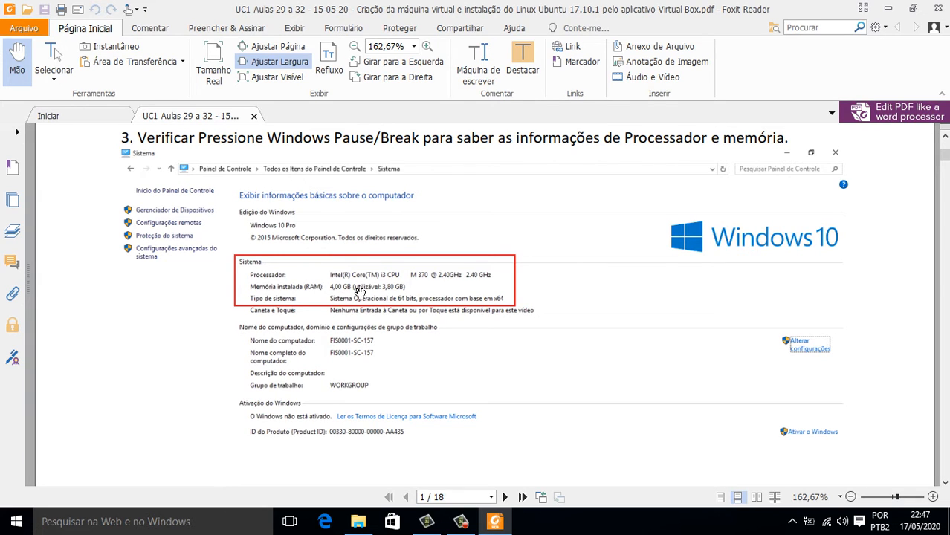
scroll(363, 303, "down", 1)
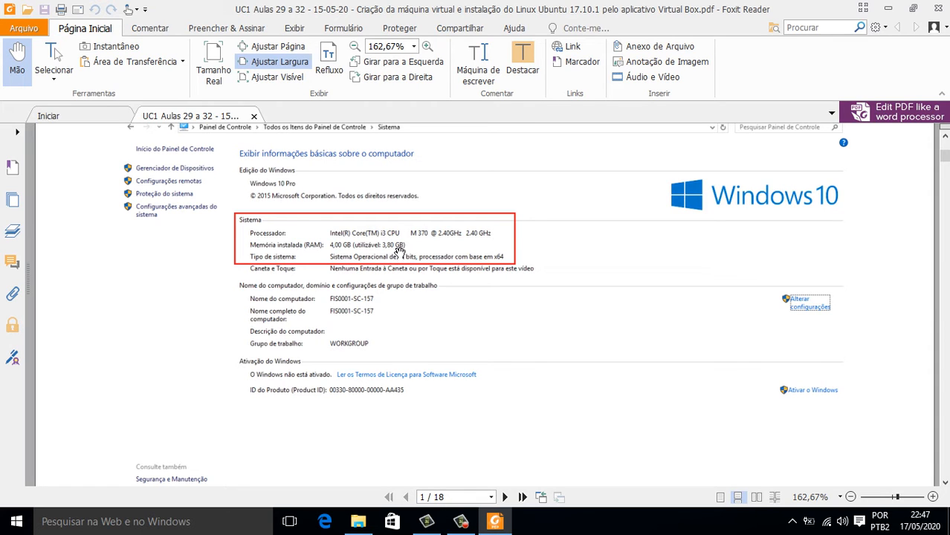
scroll(394, 271, "up", 3)
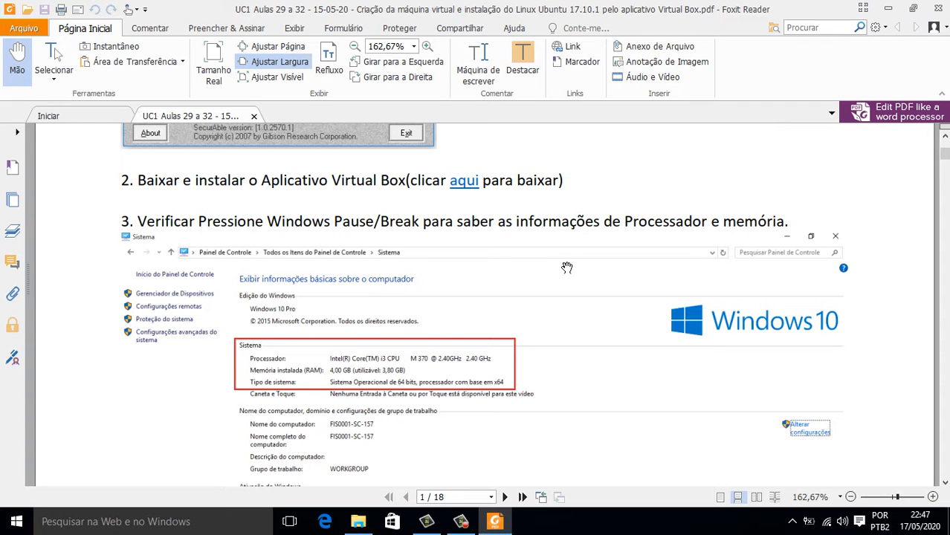
left_click(358, 521)
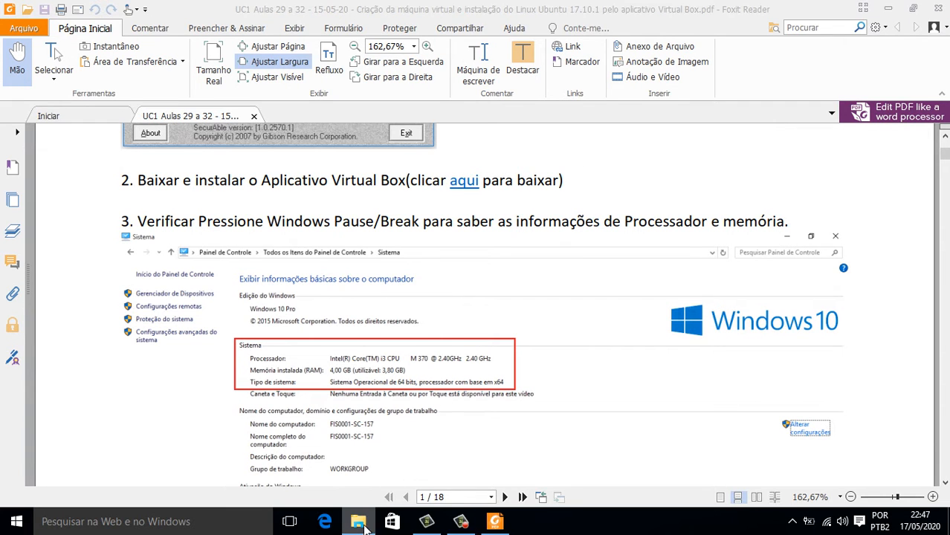
Open Instalação de SO > Instaladores and launch the VirtualBox-6.1.6-137129-Win installer.
left_click(454, 273)
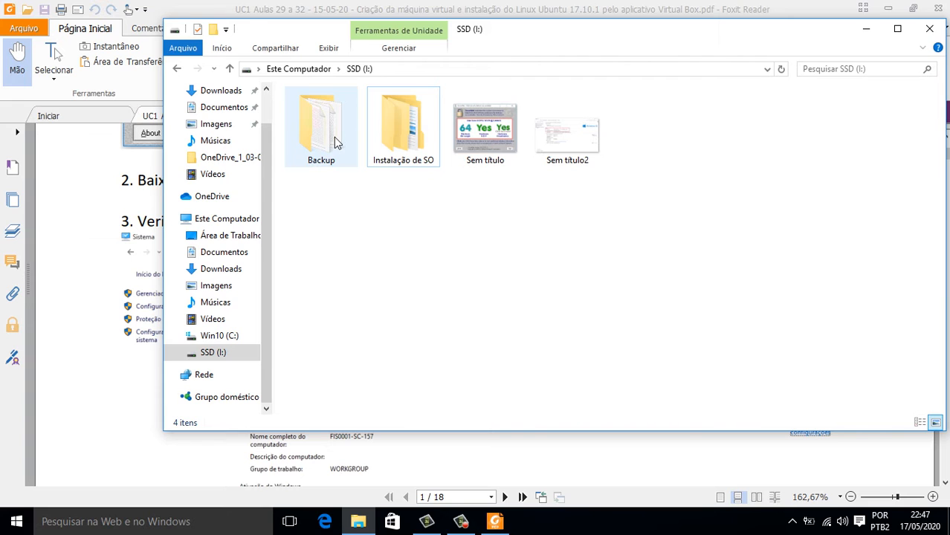
double_click(402, 140)
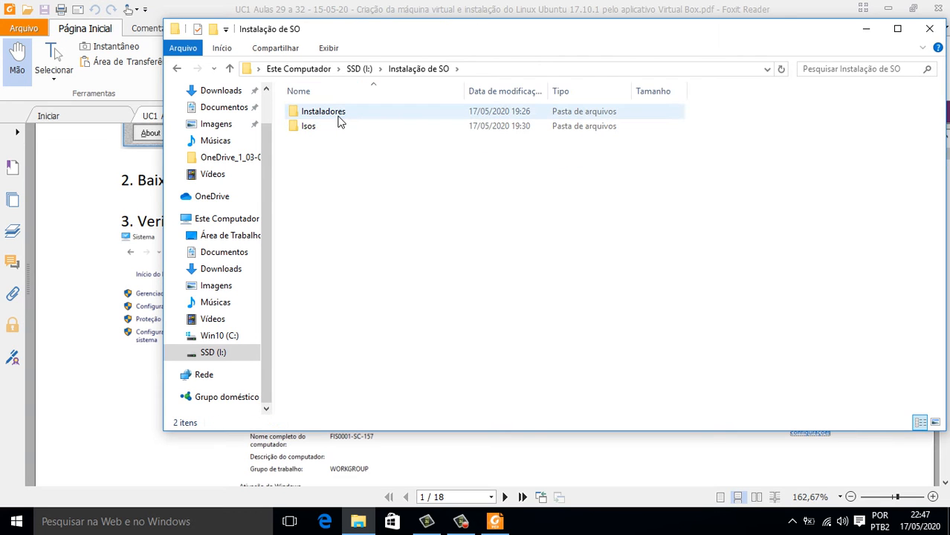
double_click(339, 113)
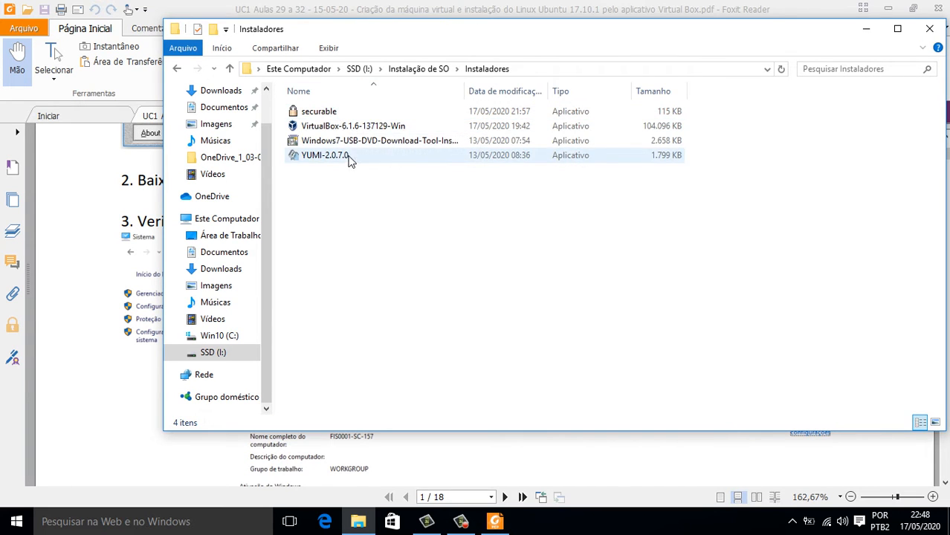
double_click(344, 128)
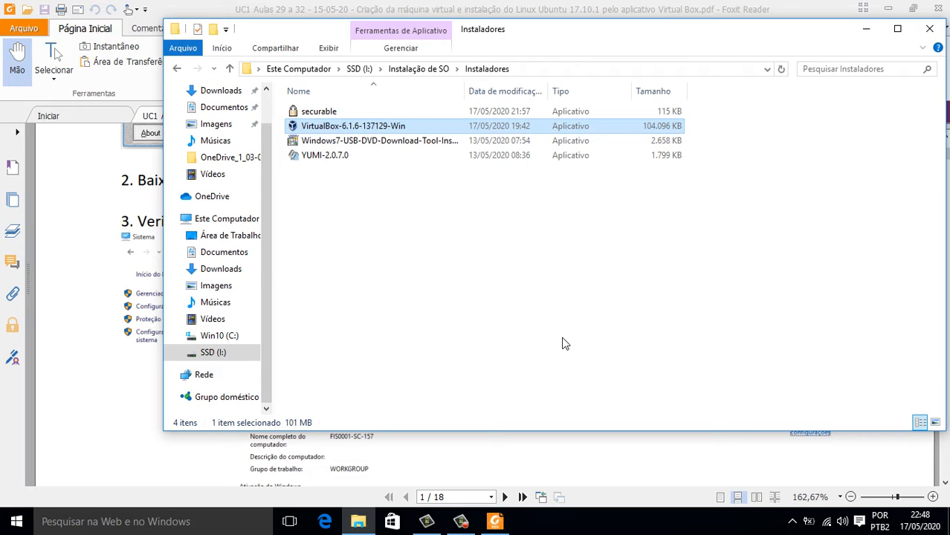
Run VirtualBox 6.1.6 setup with default features and shortcuts, accepting the network reset, and install.
key("Return")
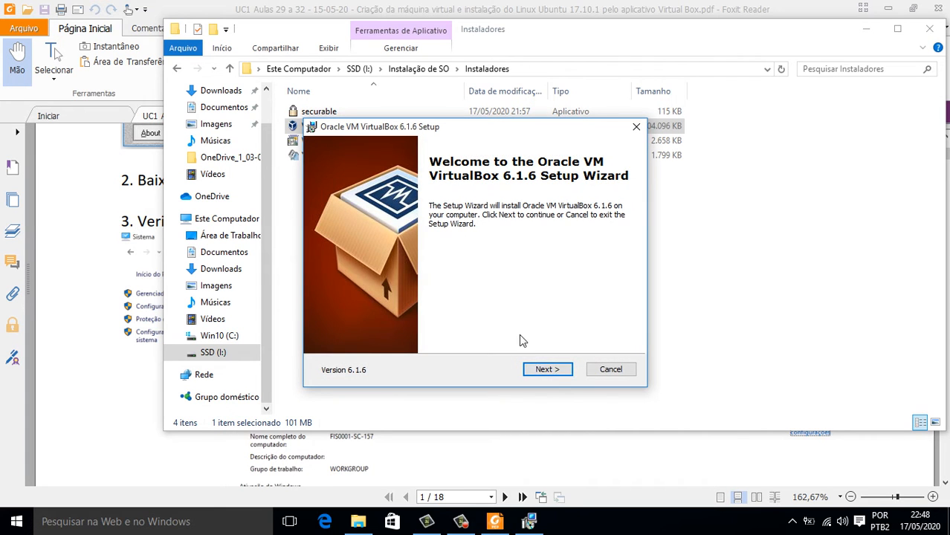
left_click(546, 370)
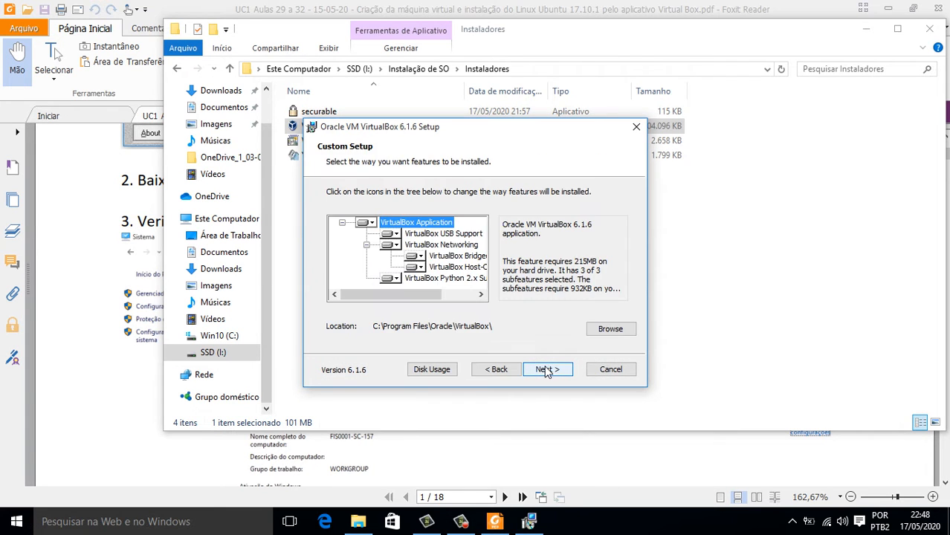
left_click(546, 370)
left_click(547, 371)
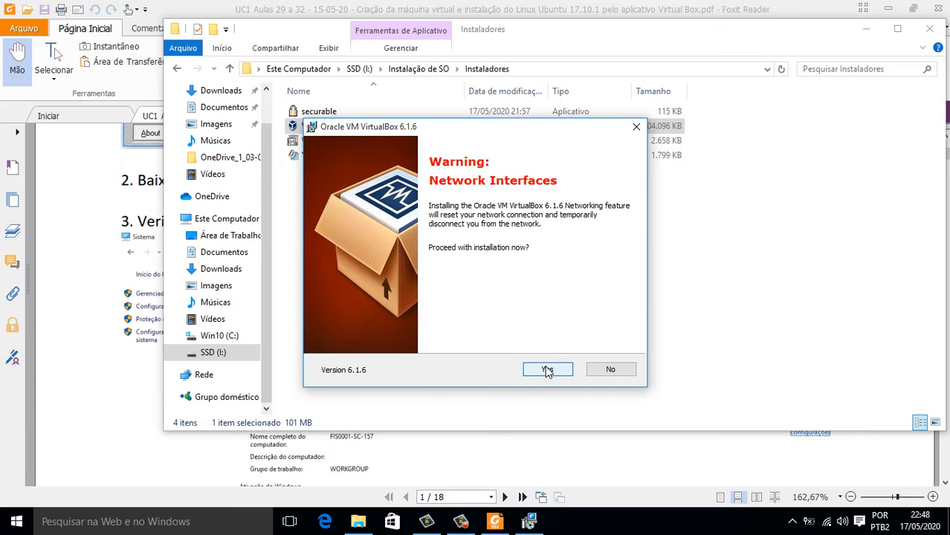
left_click(547, 370)
left_click(549, 370)
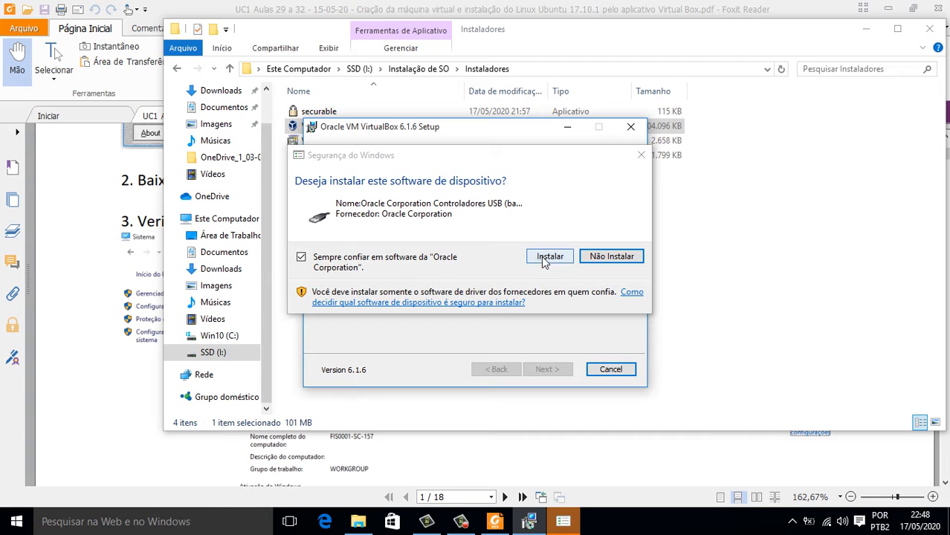
Allow the Oracle USB driver, finish setup to launch VirtualBox Manager, then minimize Explorer and Manager.
left_click(550, 257)
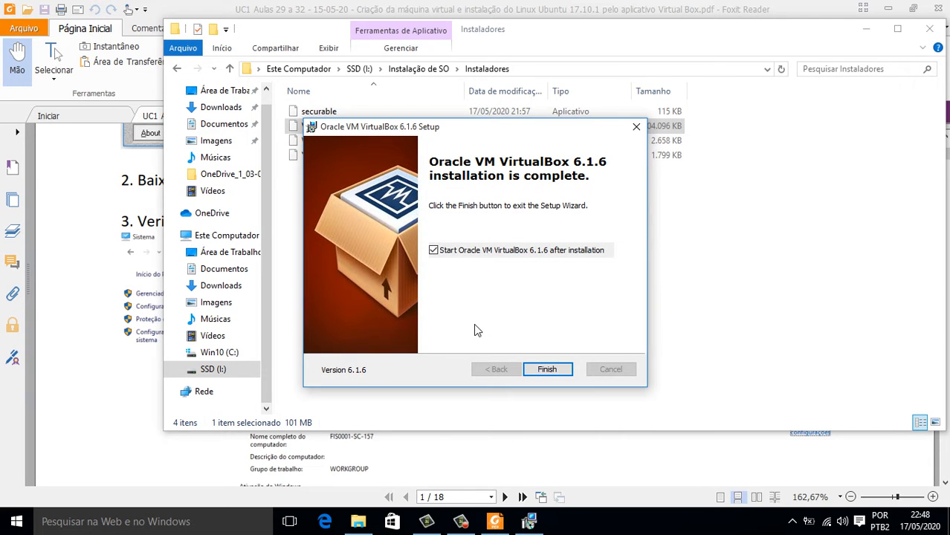
left_click(547, 367)
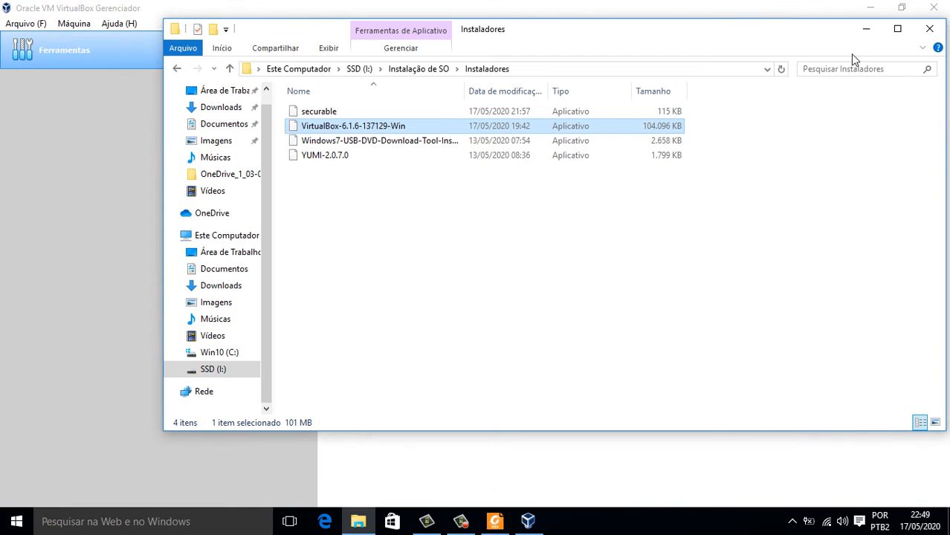
left_click(869, 35)
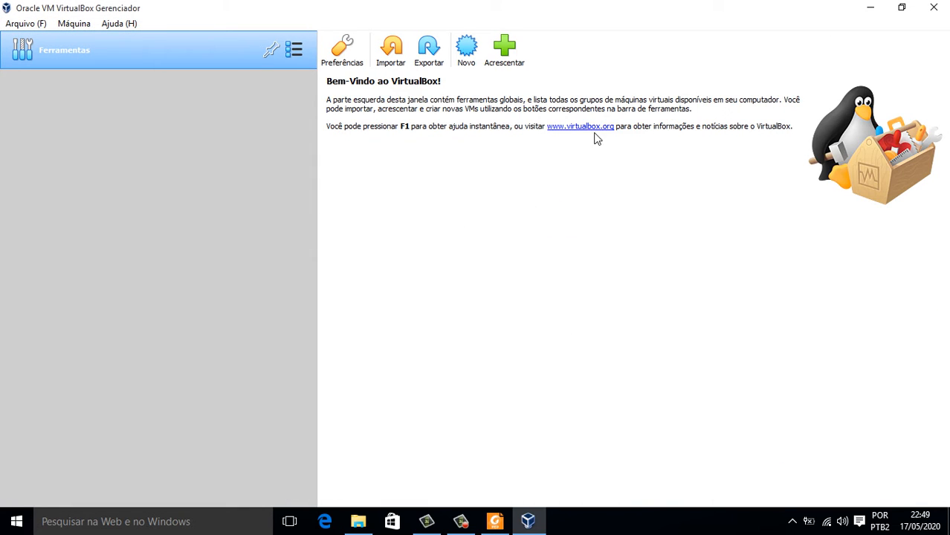
left_click(870, 7)
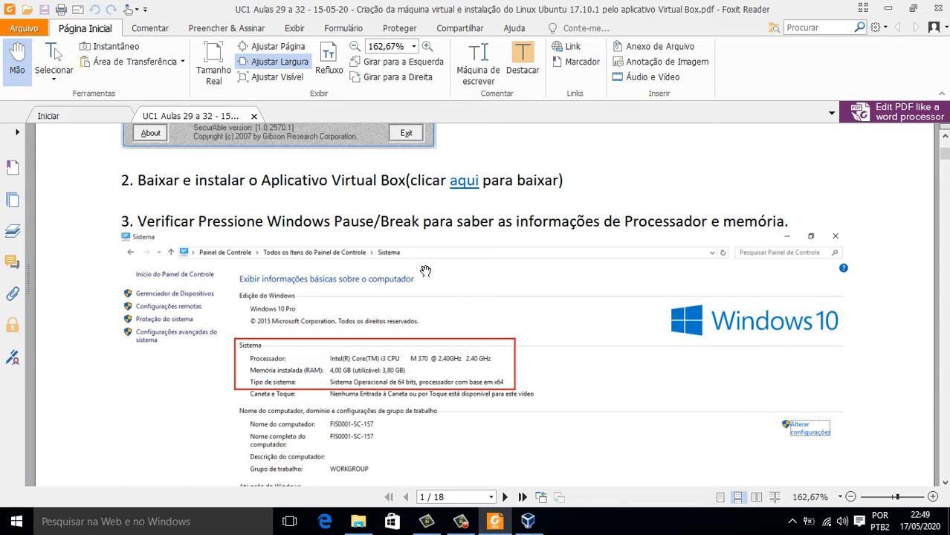
Scroll the PDF through step 3's System screenshot down to the 64-bit system type and activation details.
scroll(315, 251, "down", 1)
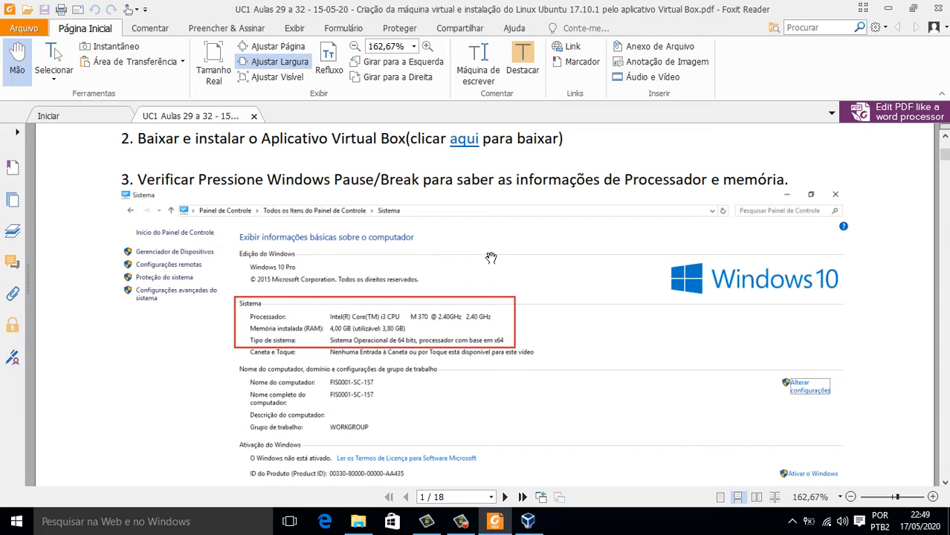
scroll(492, 268, "down", 1)
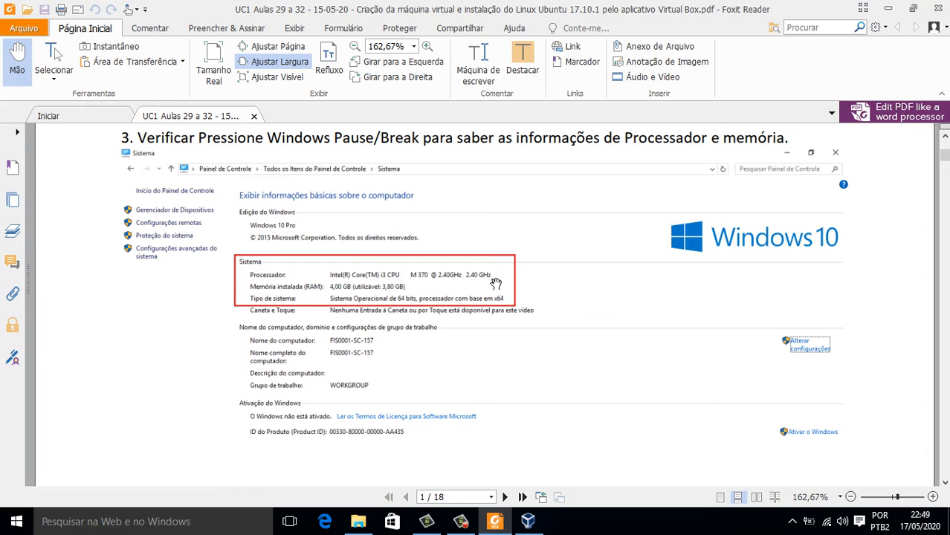
scroll(418, 283, "down", 1)
scroll(419, 283, "down", 3)
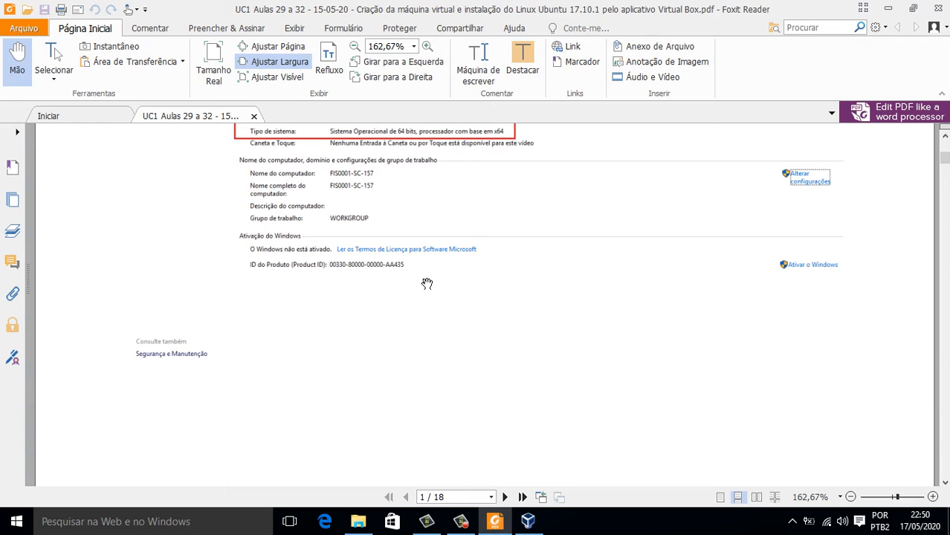
scroll(427, 283, "up", 1)
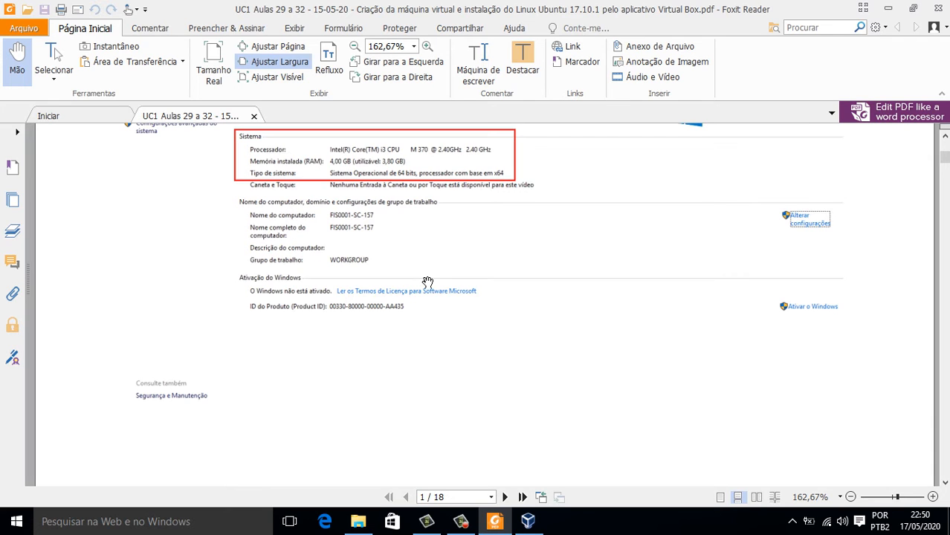
scroll(427, 283, "down", 1)
scroll(429, 282, "up", 1)
scroll(450, 320, "down", 3)
scroll(458, 316, "up", 1)
scroll(461, 315, "down", 9)
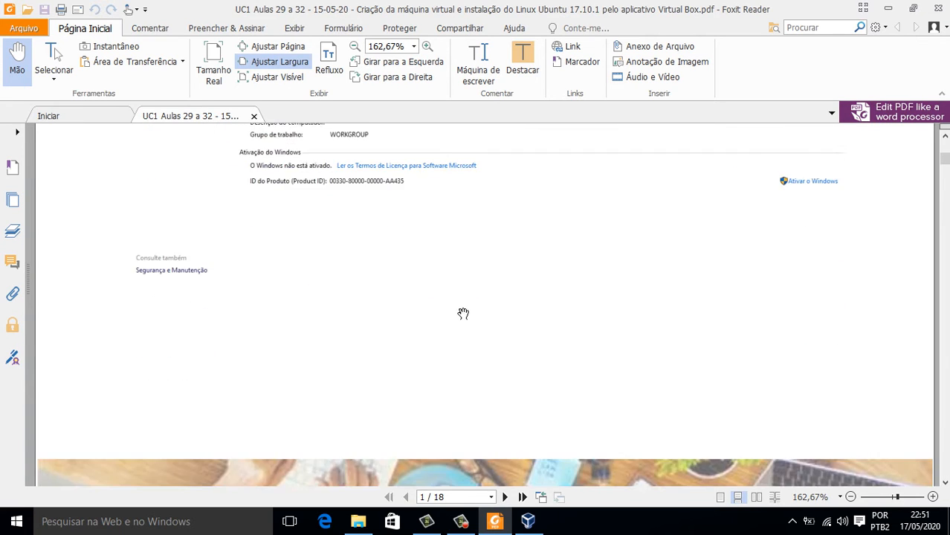
scroll(468, 308, "up", 8)
scroll(475, 297, "up", 5)
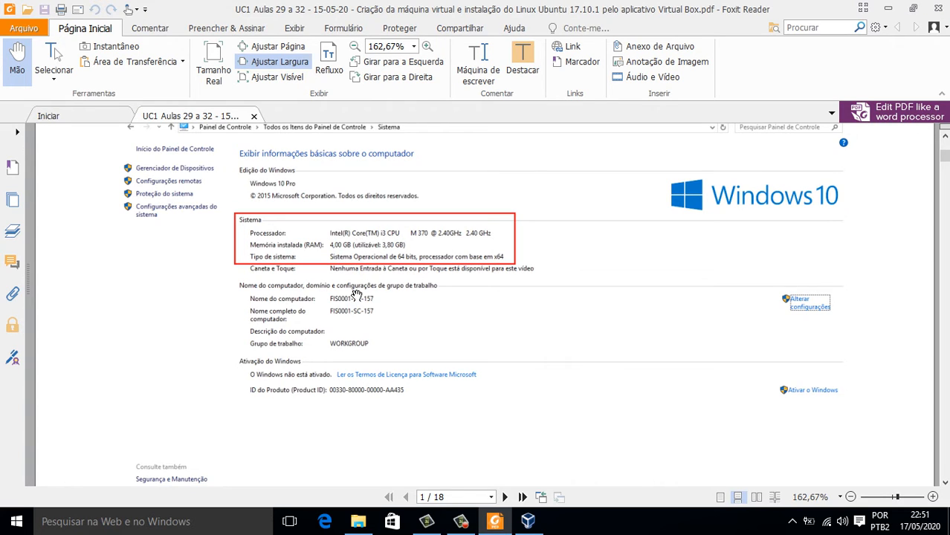
scroll(409, 332, "up", 5)
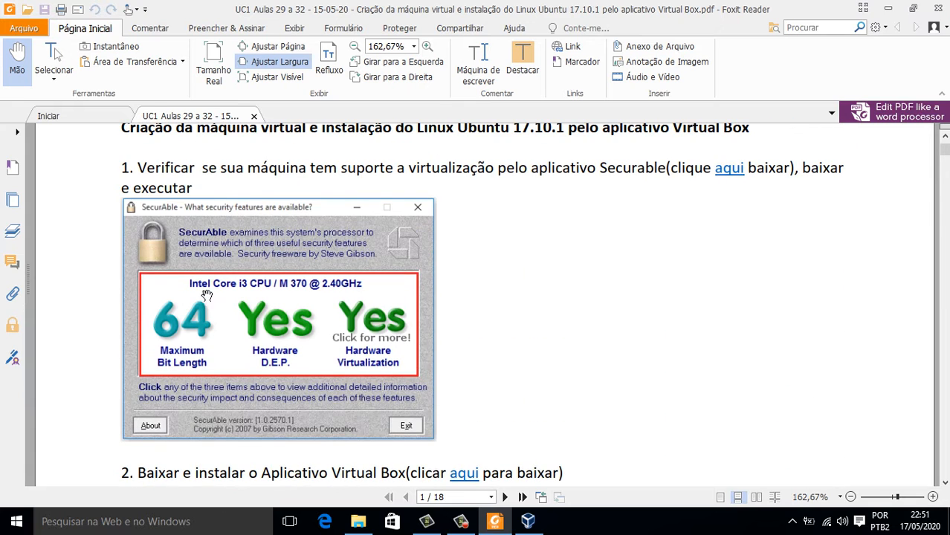
scroll(336, 391, "down", 6)
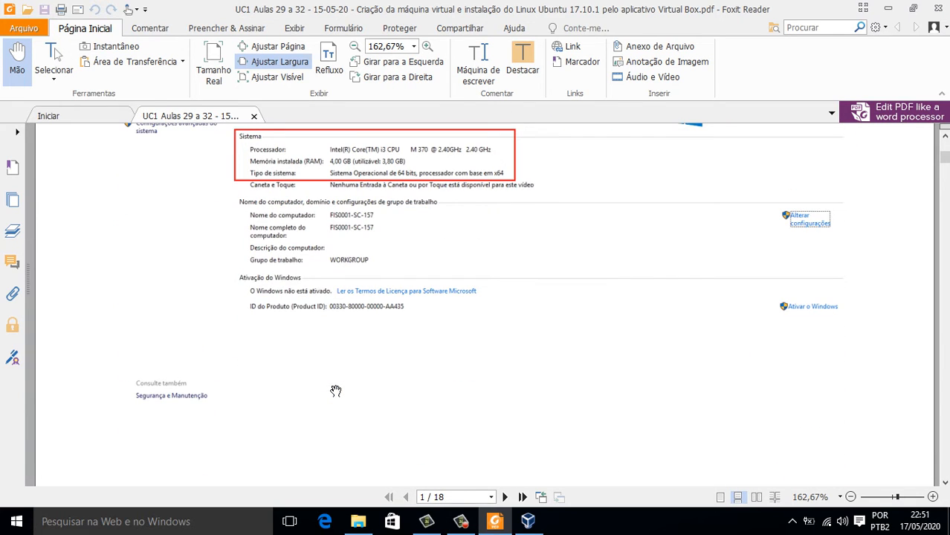
scroll(342, 384, "down", 10)
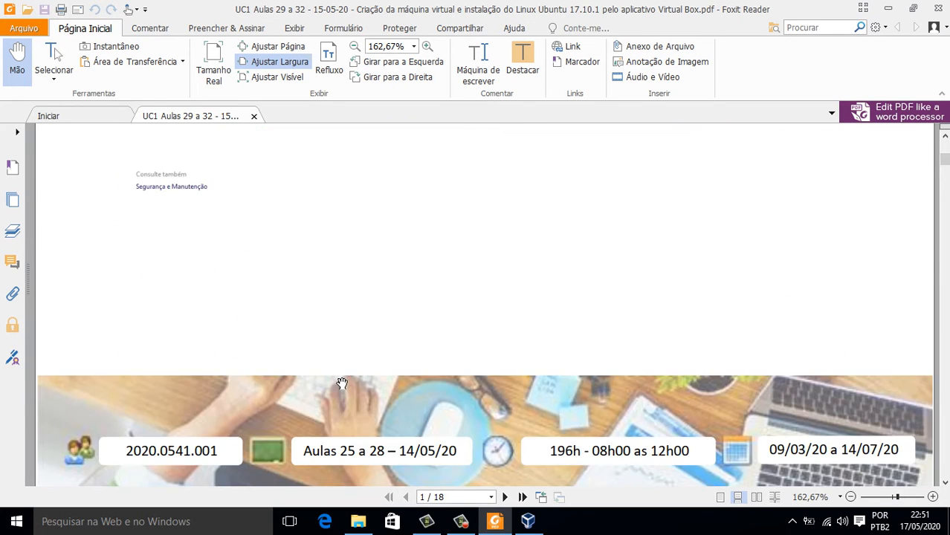
scroll(342, 384, "up", 12)
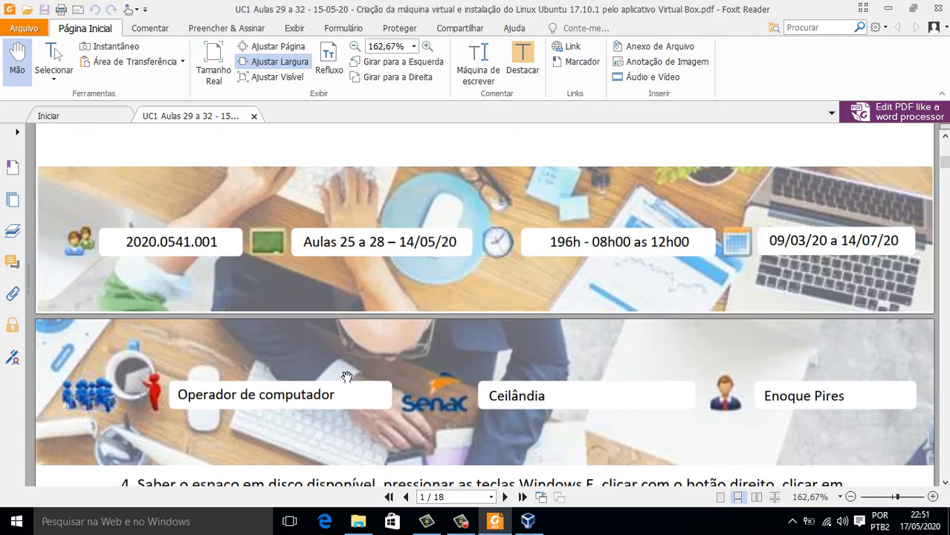
scroll(415, 335, "down", 3)
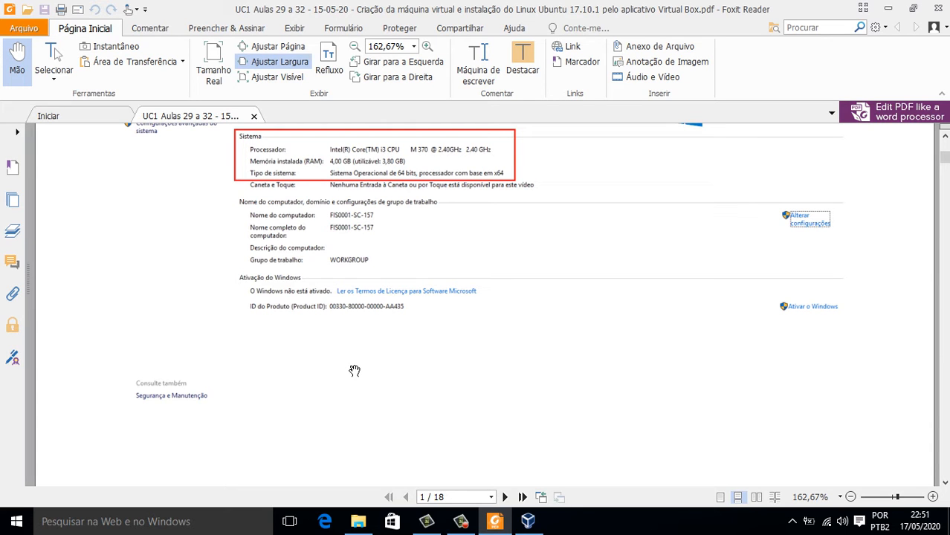
Open Task Manager maximized and show the Memória performance page with 4,0 GB DDR3.
key("ctrl+shift+Escape")
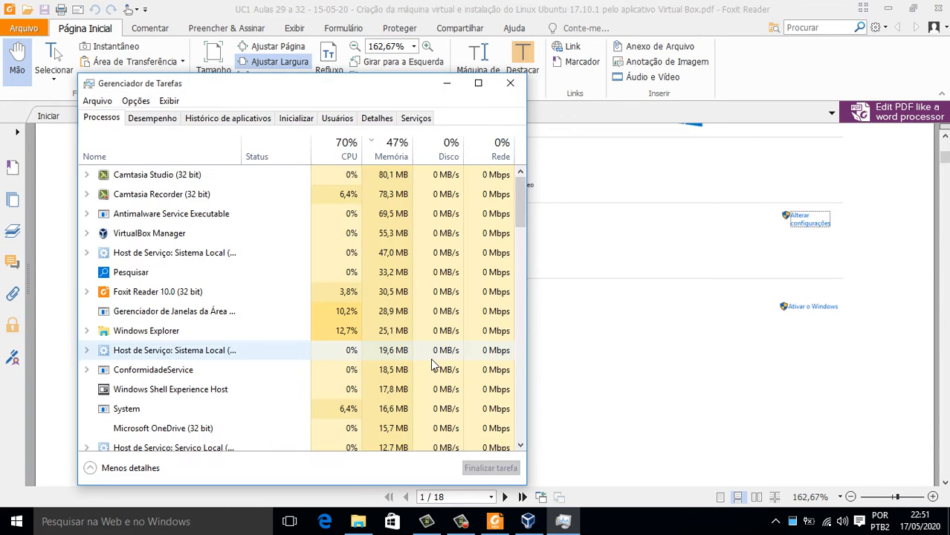
left_click(478, 83)
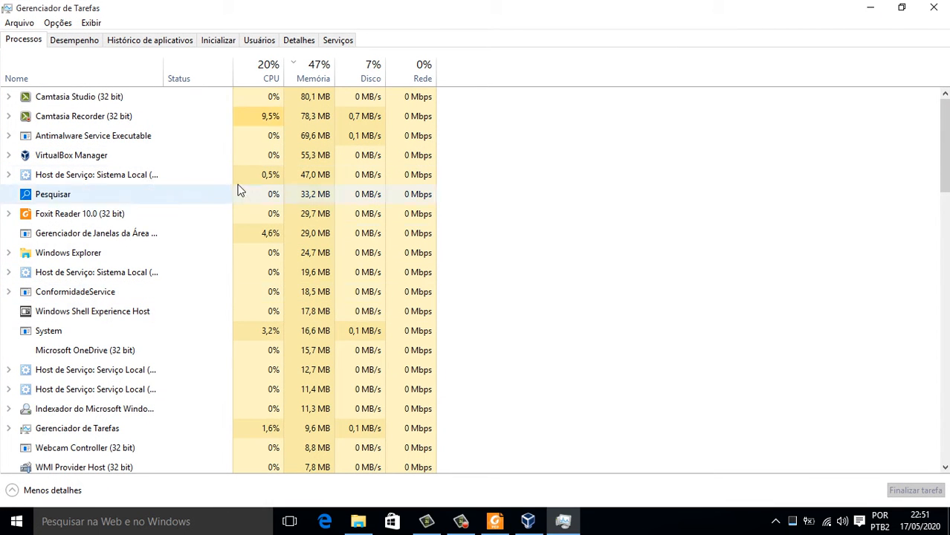
left_click(88, 44)
mouse_move(208, 316)
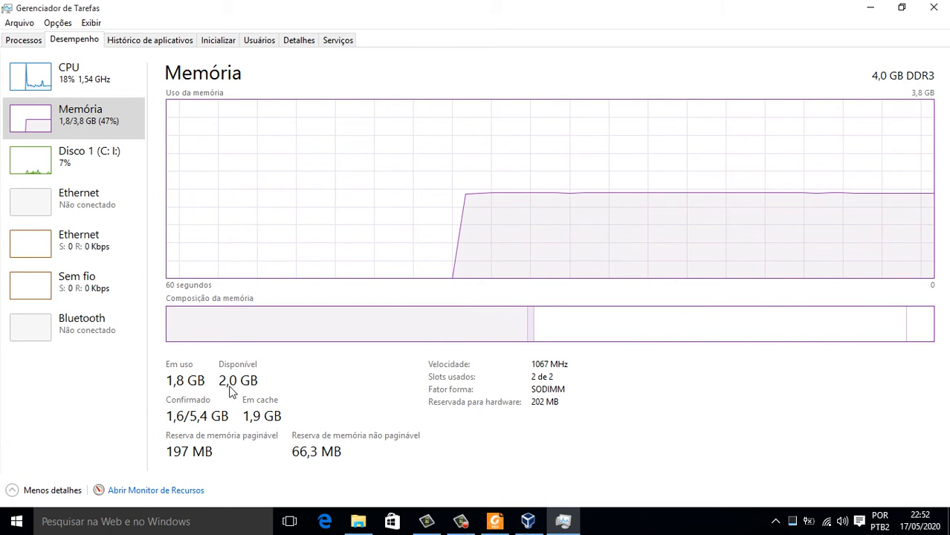
Close Task Manager and scroll the PDF to page 2's disk-space step 4 and step 5.
left_click(934, 8)
scroll(513, 364, "down", 10)
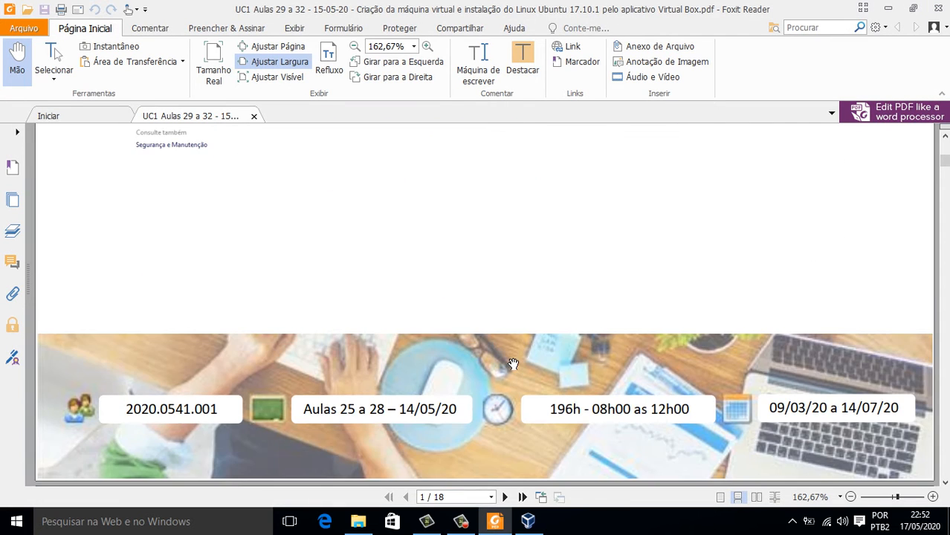
scroll(513, 364, "down", 6)
scroll(513, 364, "up", 4)
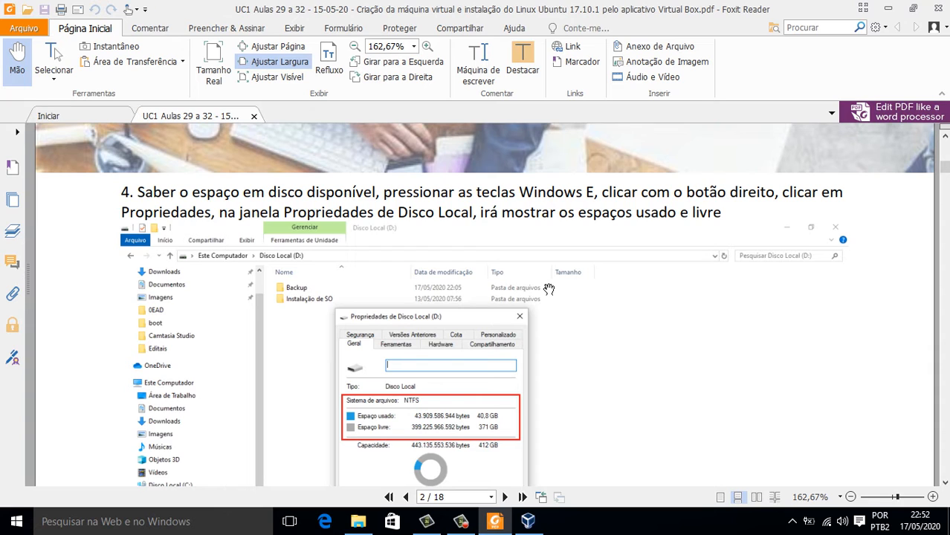
scroll(600, 276, "down", 1)
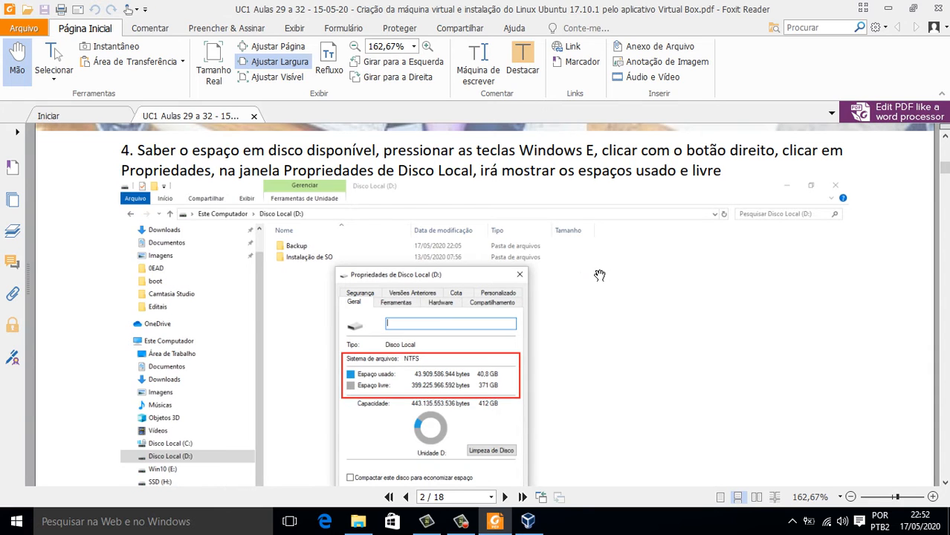
scroll(600, 276, "down", 1)
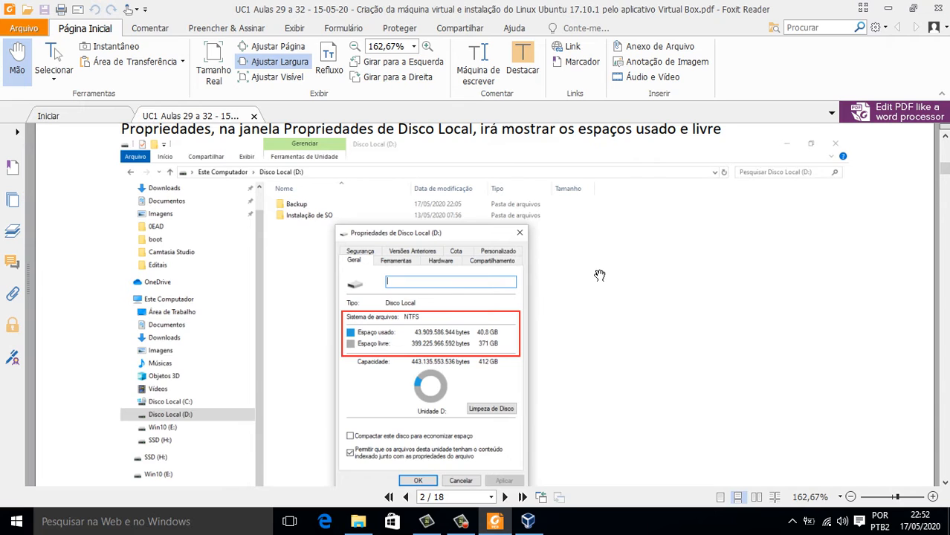
scroll(577, 289, "down", 1)
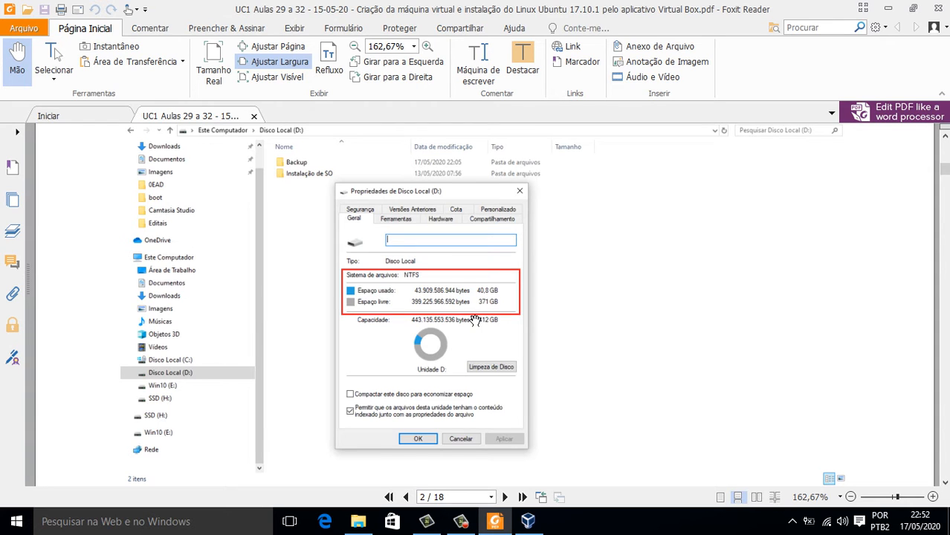
scroll(474, 316, "down", 5)
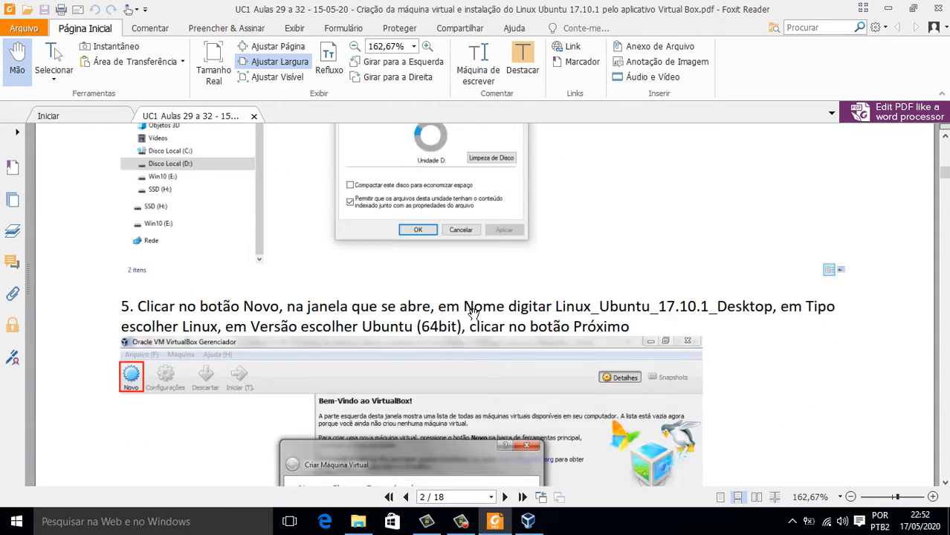
Select and copy the machine name Linux_Ubuntu_17.10.1_Desktop from step 5 of the PDF.
scroll(474, 315, "down", 2)
scroll(473, 315, "up", 1)
scroll(474, 316, "down", 1)
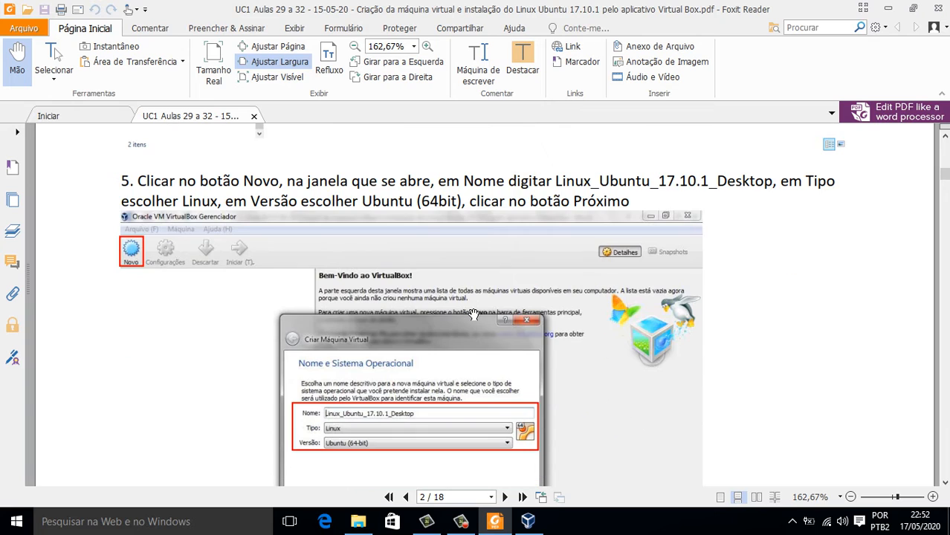
scroll(514, 383, "down", 1)
scroll(513, 383, "up", 1)
left_click_drag(603, 181, 776, 190)
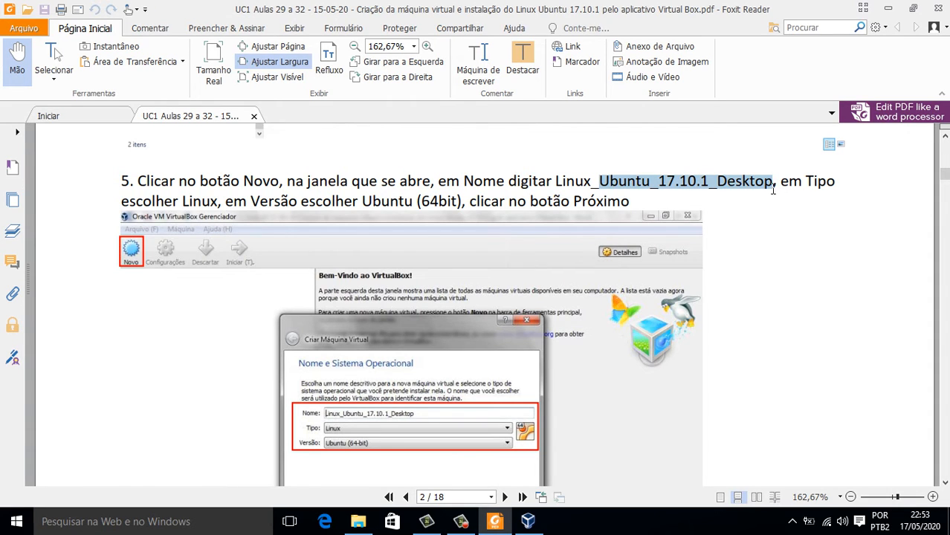
right_click(721, 183)
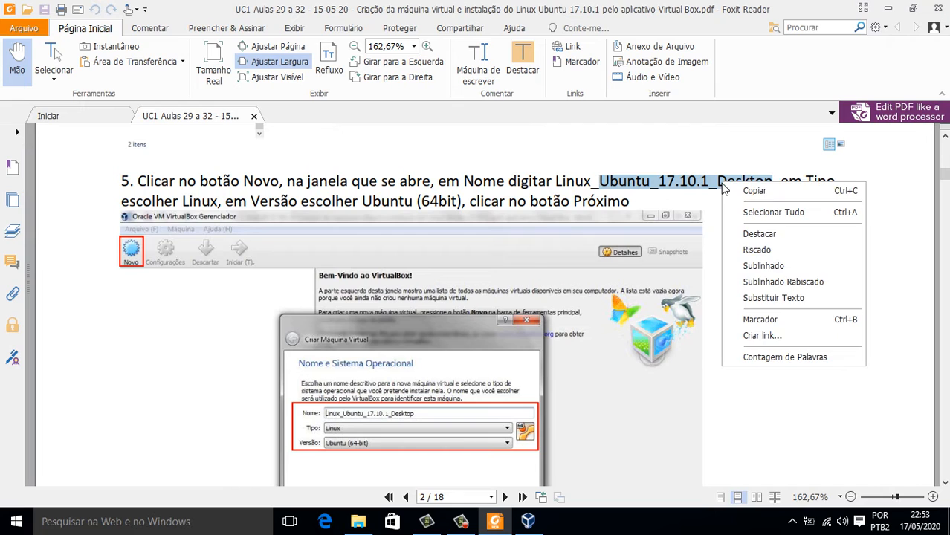
left_click(528, 186)
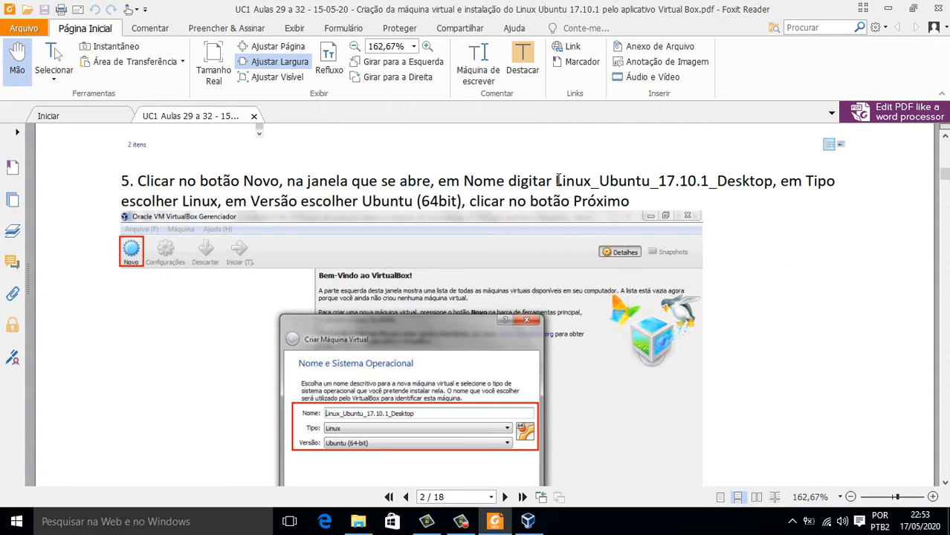
left_click_drag(557, 181, 774, 181)
right_click(740, 182)
left_click(760, 195)
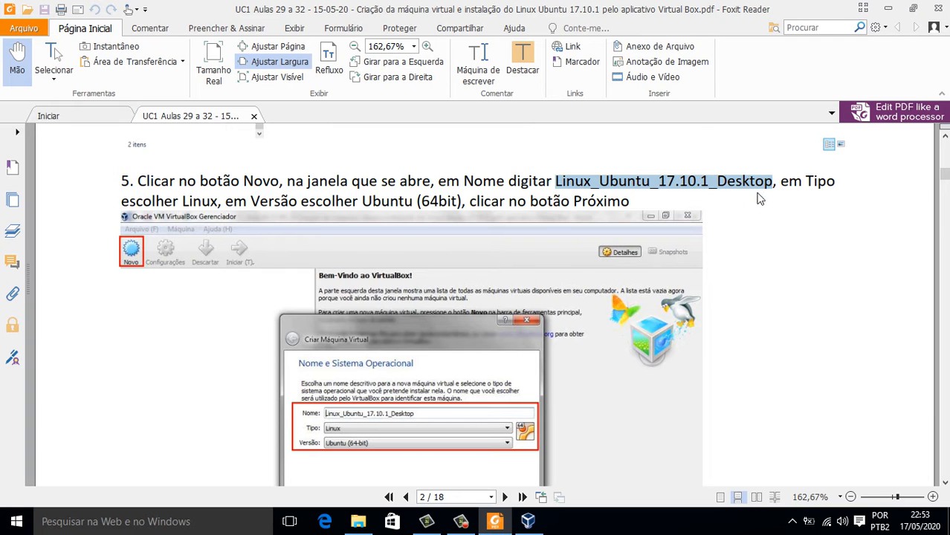
In VirtualBox Manager, start a new VM and paste Linux_Ubuntu_17.10.1_Desktop as its name.
left_click(528, 521)
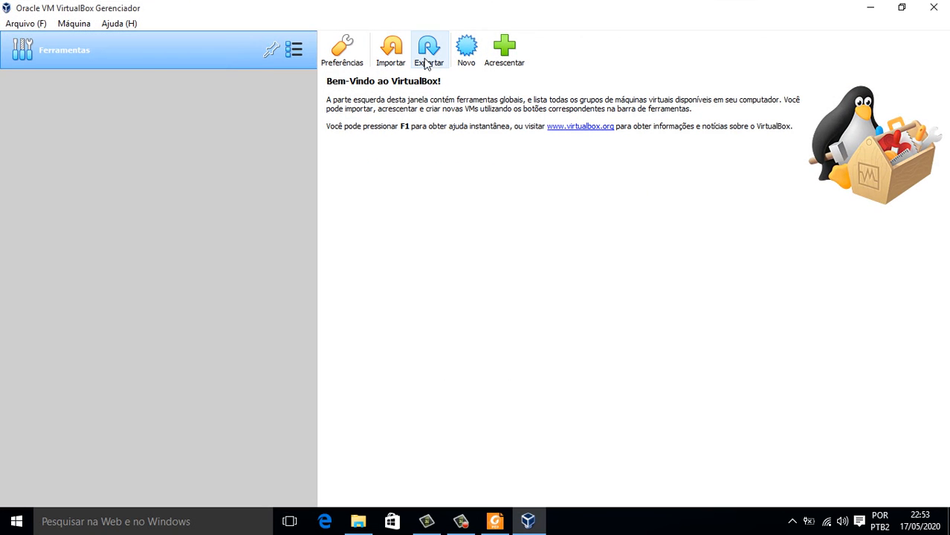
left_click(466, 50)
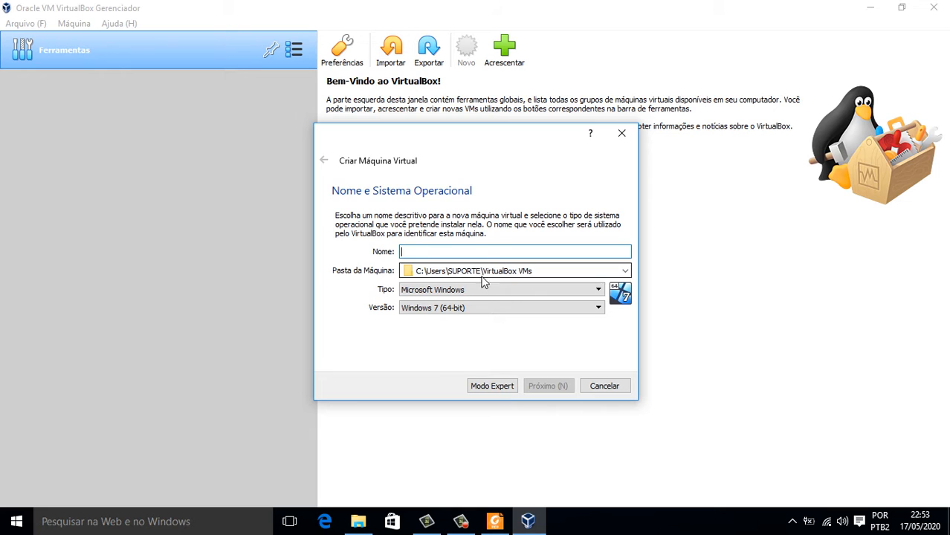
key("ctrl+v")
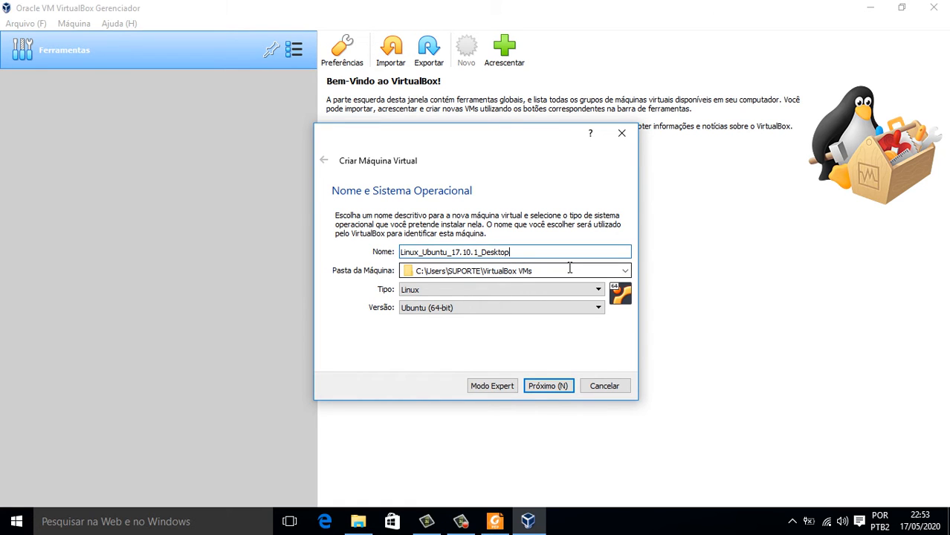
Create a VMs folder on SSD (I:) and set it as the machine folder.
left_click(625, 272)
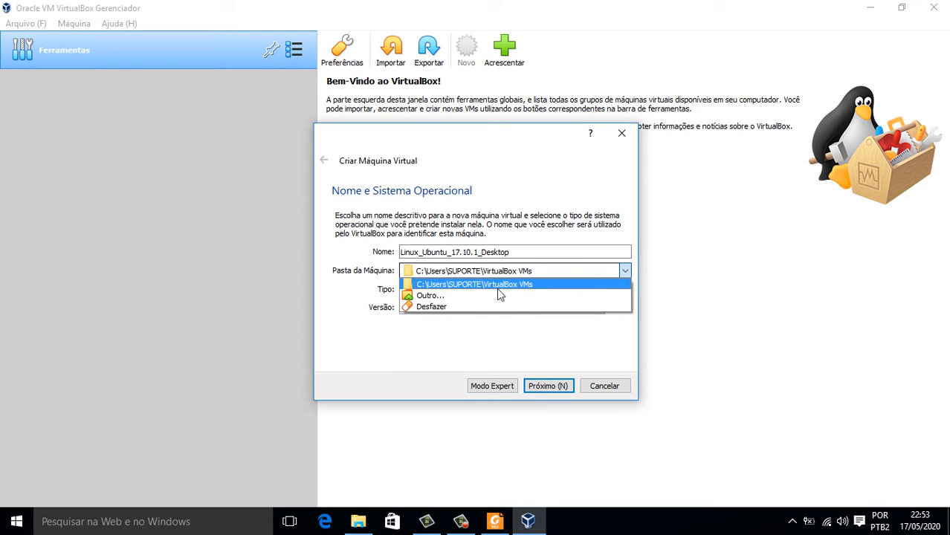
left_click(460, 297)
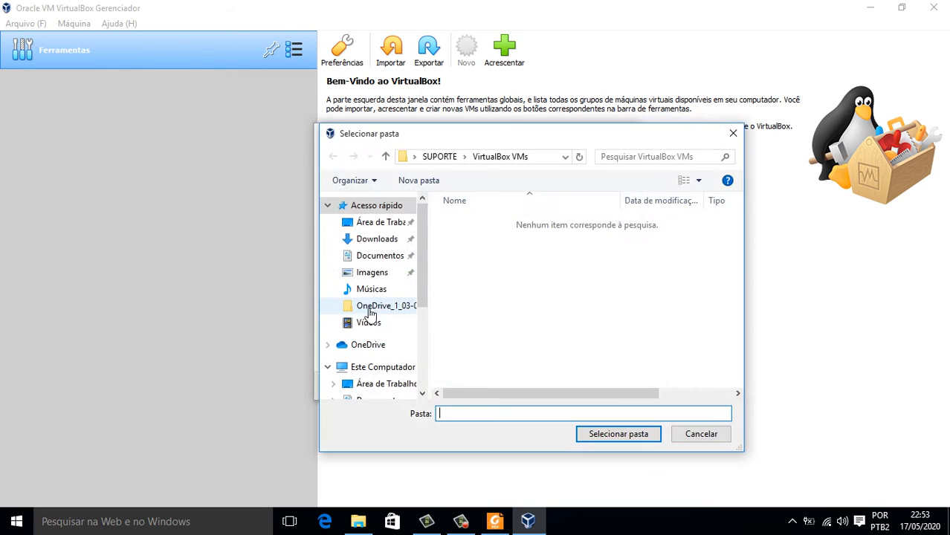
left_click_drag(429, 278, 423, 358)
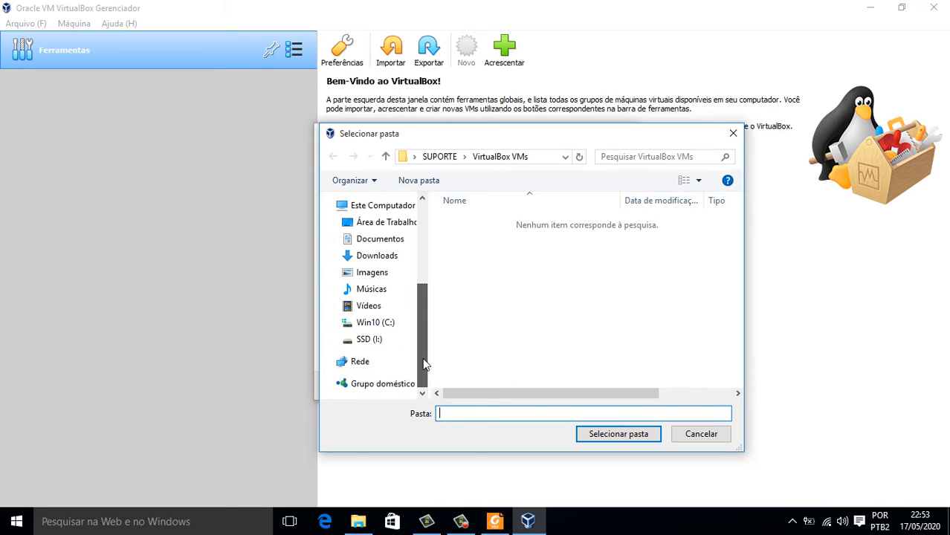
left_click(380, 339)
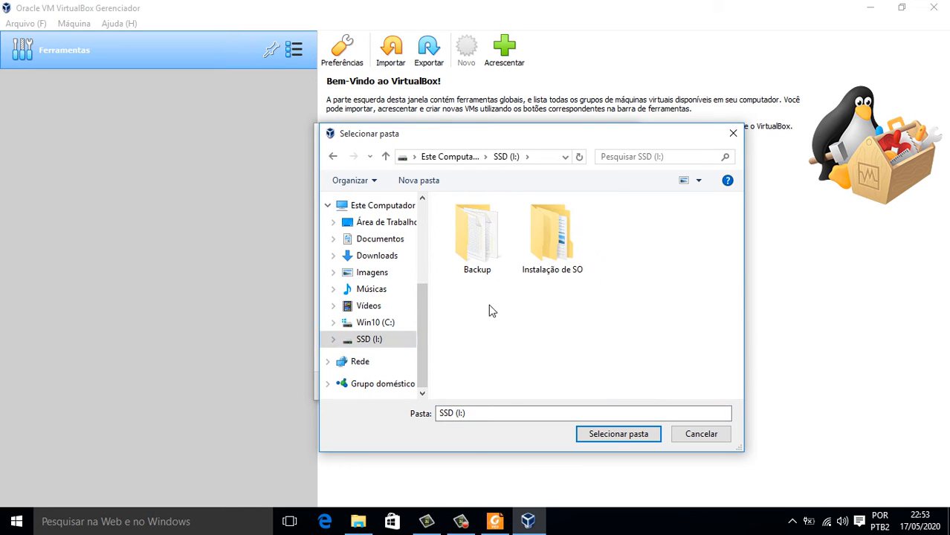
left_click(431, 181)
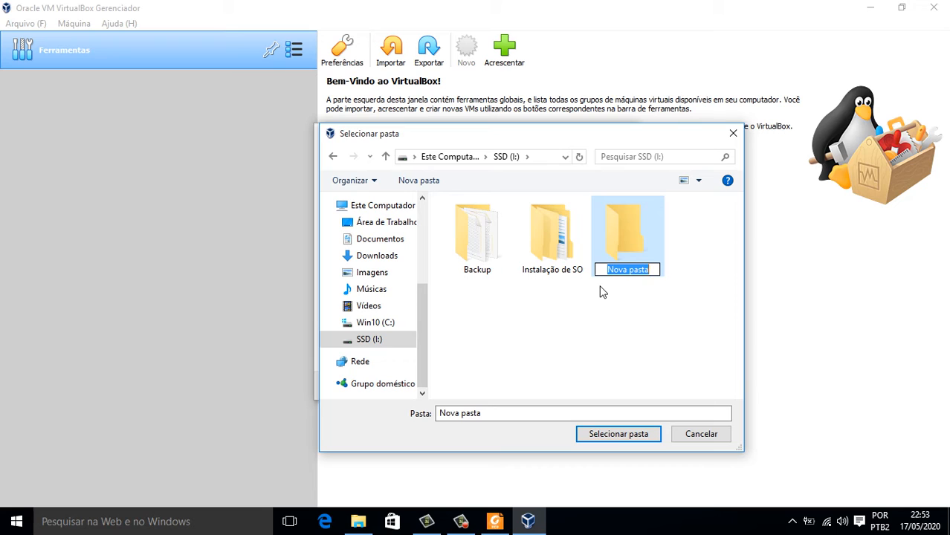
type("V")
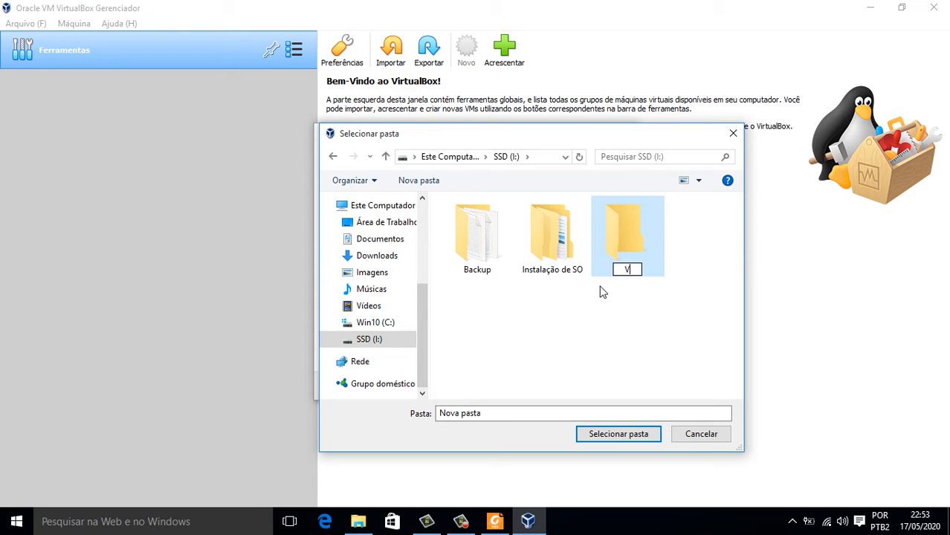
type("Ms")
key("Return")
left_click(623, 232)
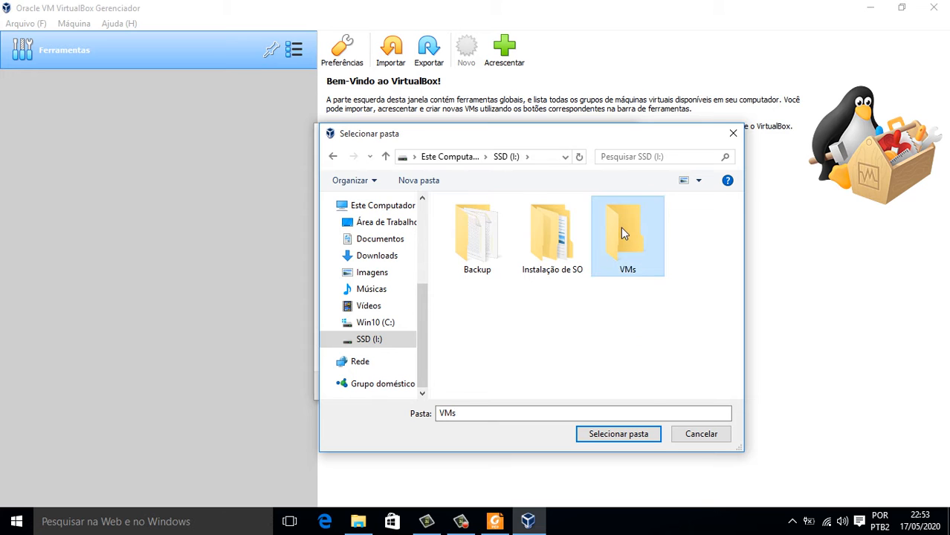
double_click(621, 227)
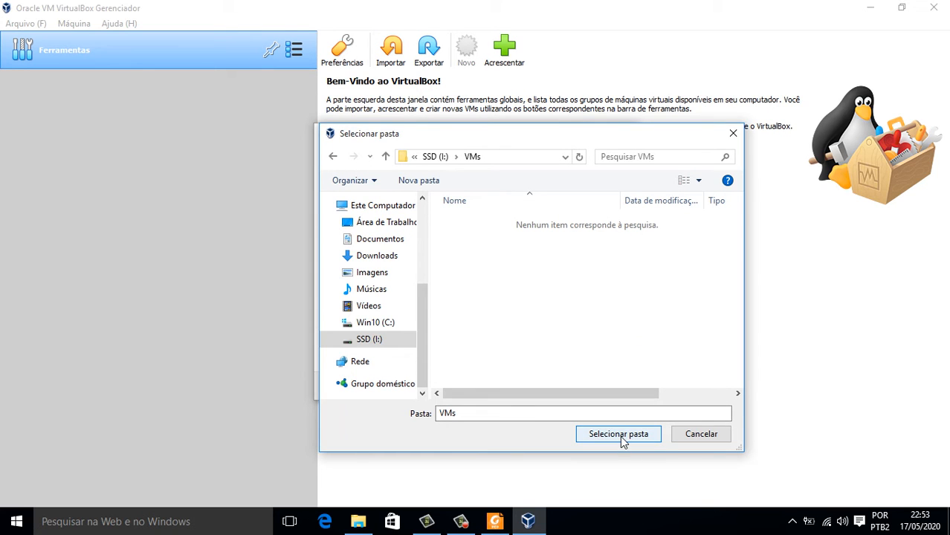
left_click(622, 436)
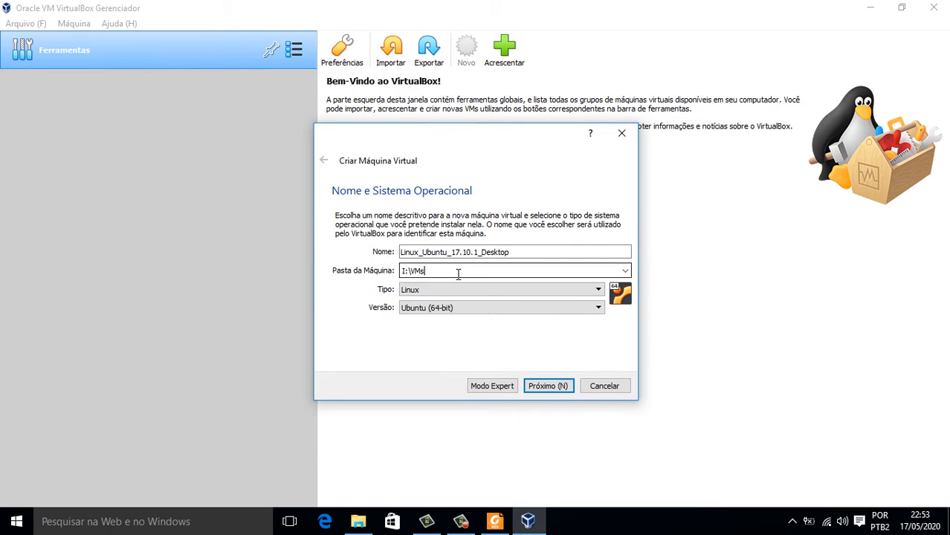
Keep type Linux and version Ubuntu (64-bit), and continue to the memory size page.
left_click(424, 251)
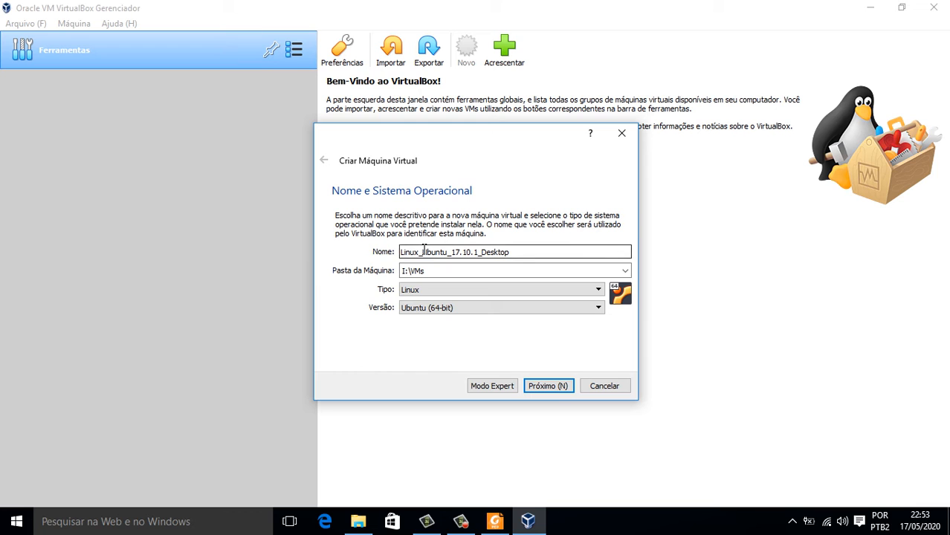
left_click(448, 311)
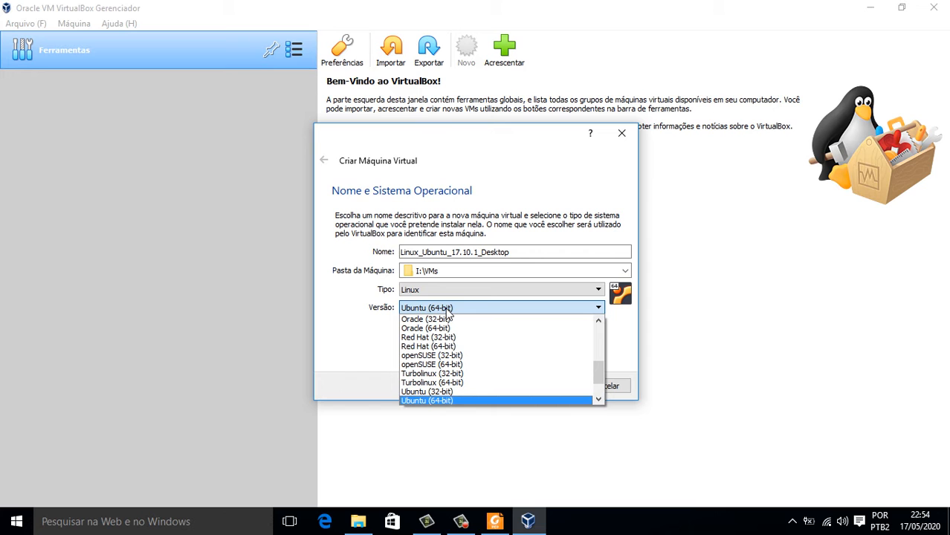
left_click_drag(599, 370, 601, 292)
left_click(599, 290)
left_click(632, 314)
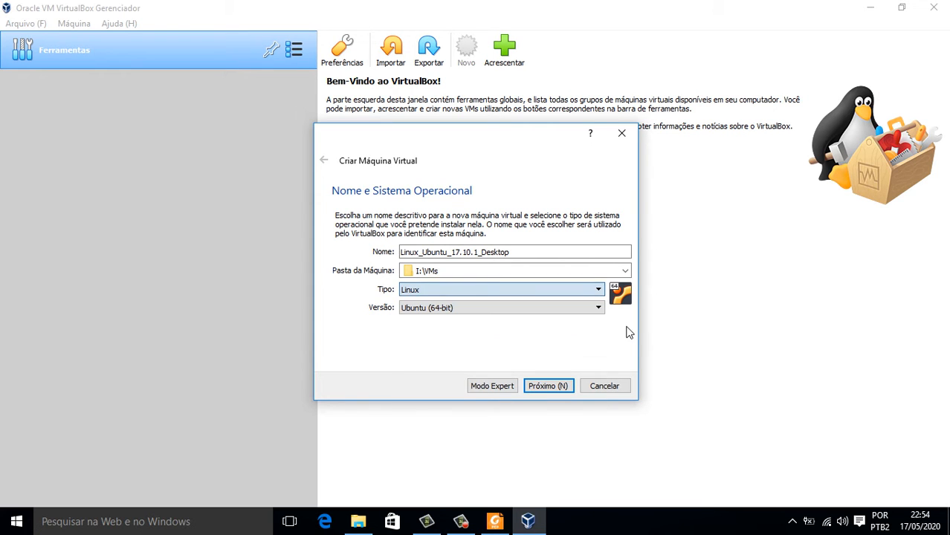
left_click(562, 393)
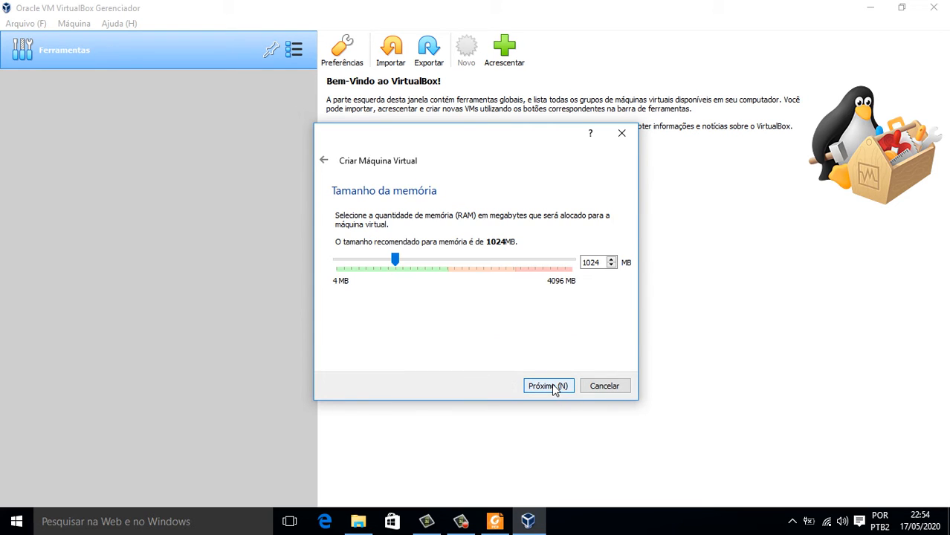
Set memory to 1500 MB and choose a new VDI hard disk with default allocation.
left_click_drag(598, 263, 528, 256)
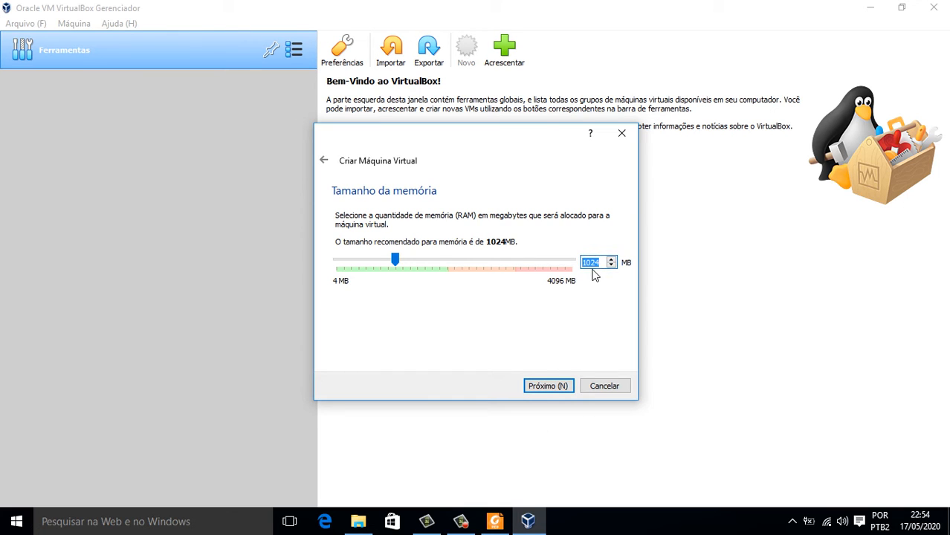
type("1500")
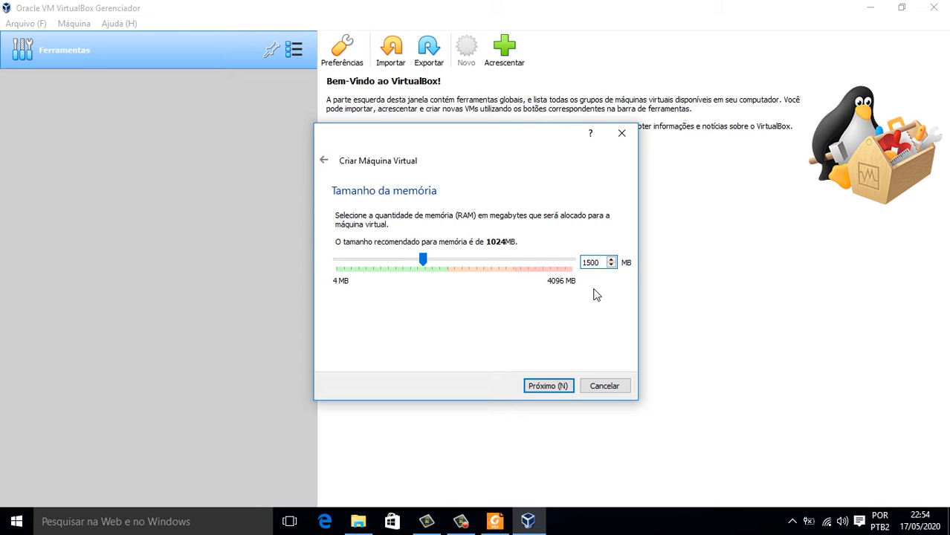
left_click(563, 391)
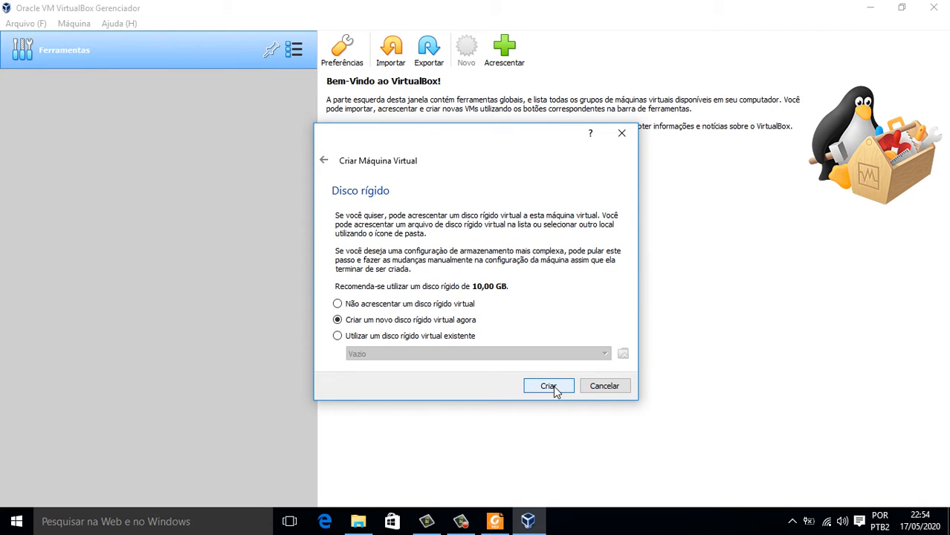
left_click(549, 386)
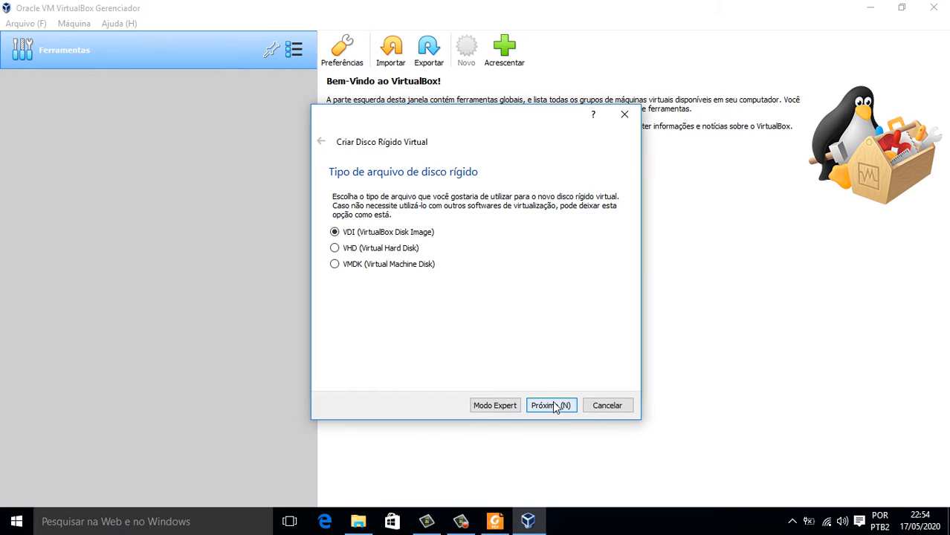
left_click(555, 411)
left_click(553, 409)
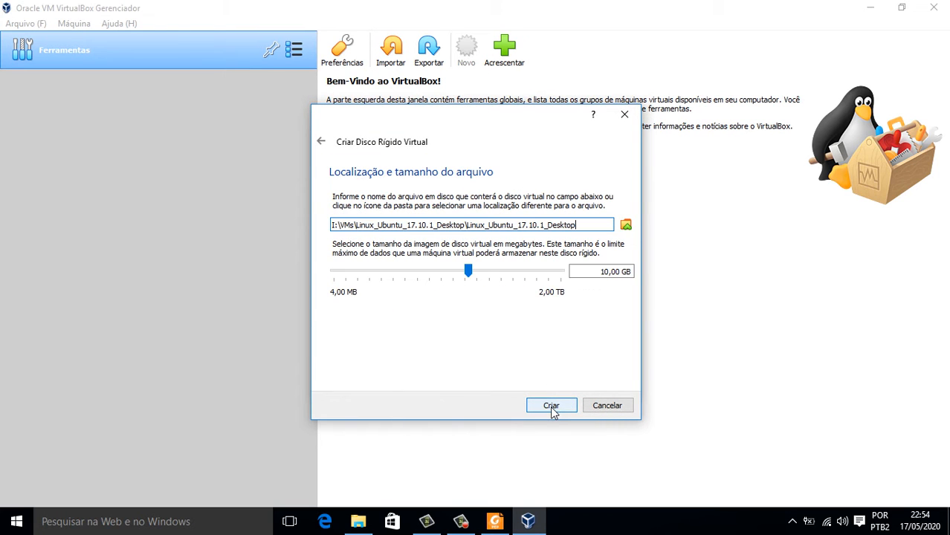
Set the virtual disk size to 60,00 GB and create the machine.
left_click(595, 276)
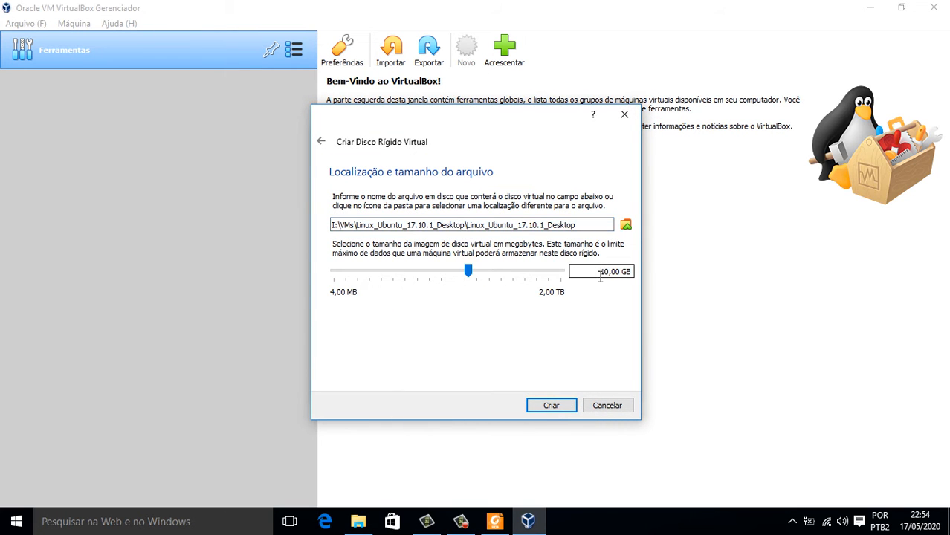
key("BackSpace")
type("5")
key("BackSpace")
type("6")
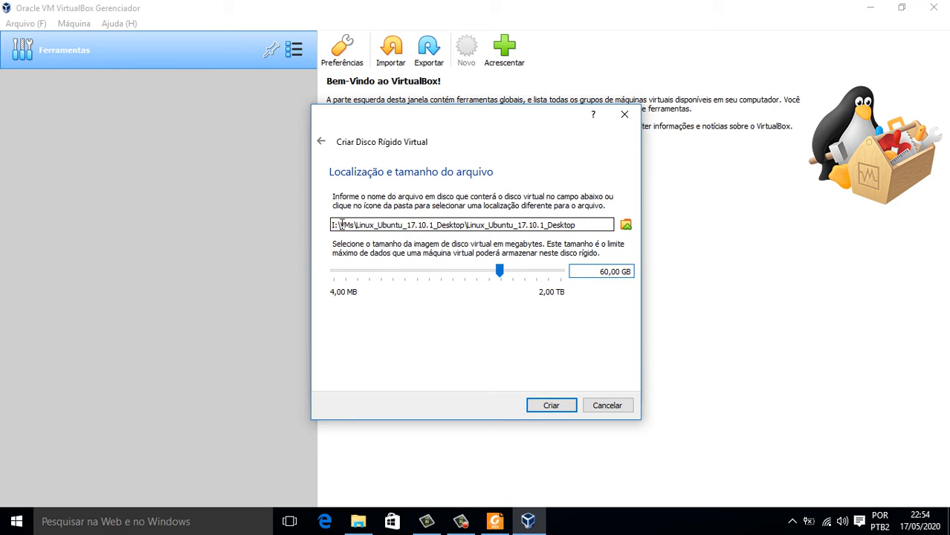
left_click(626, 224)
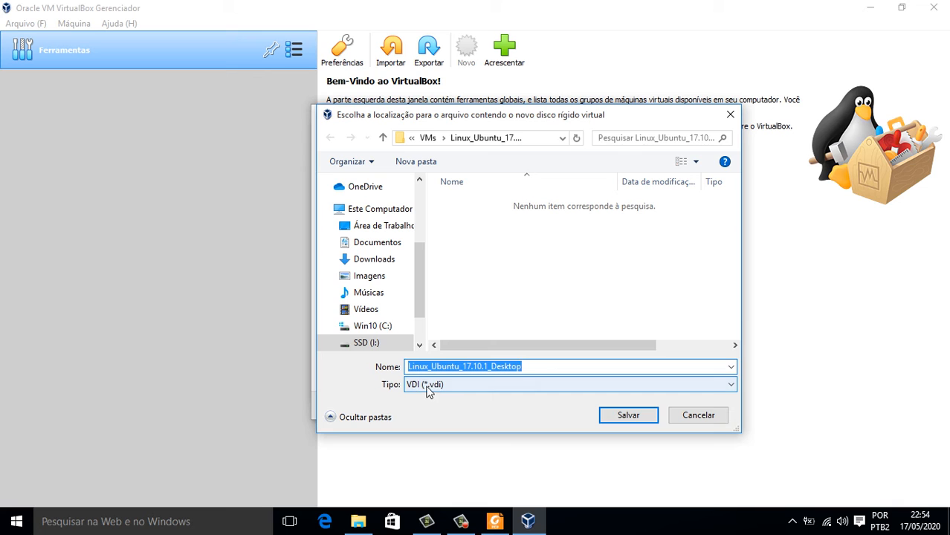
left_click(694, 417)
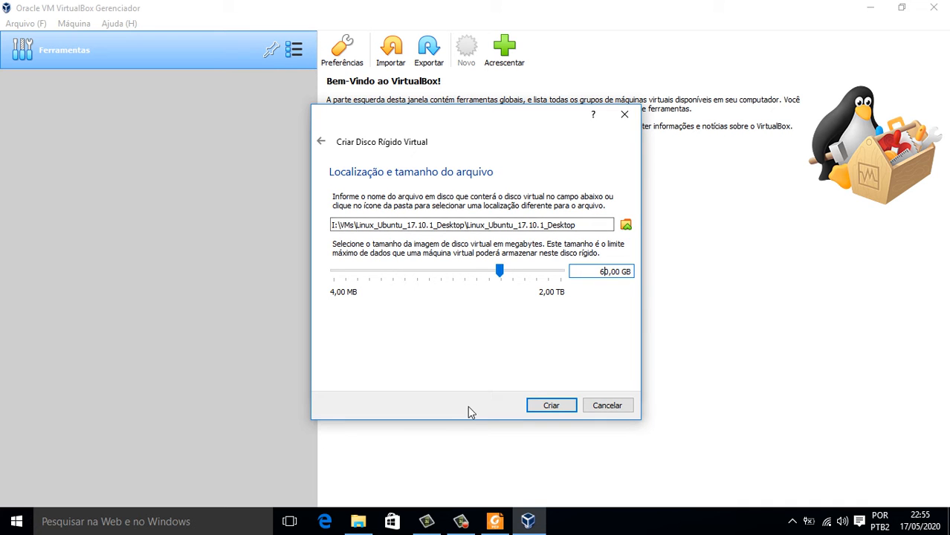
left_click(552, 409)
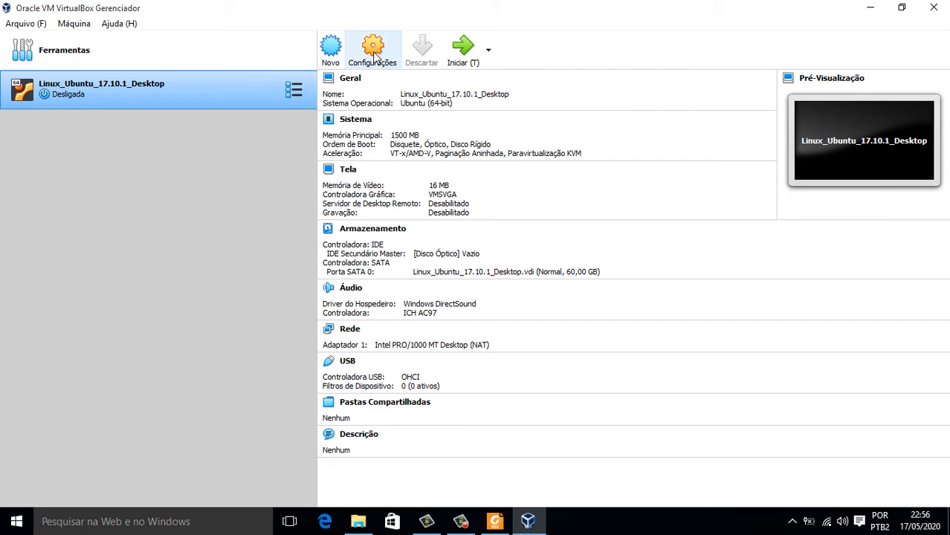
Open the Configurações of the Linux_Ubuntu_17.10.1_Desktop machine.
left_click(374, 67)
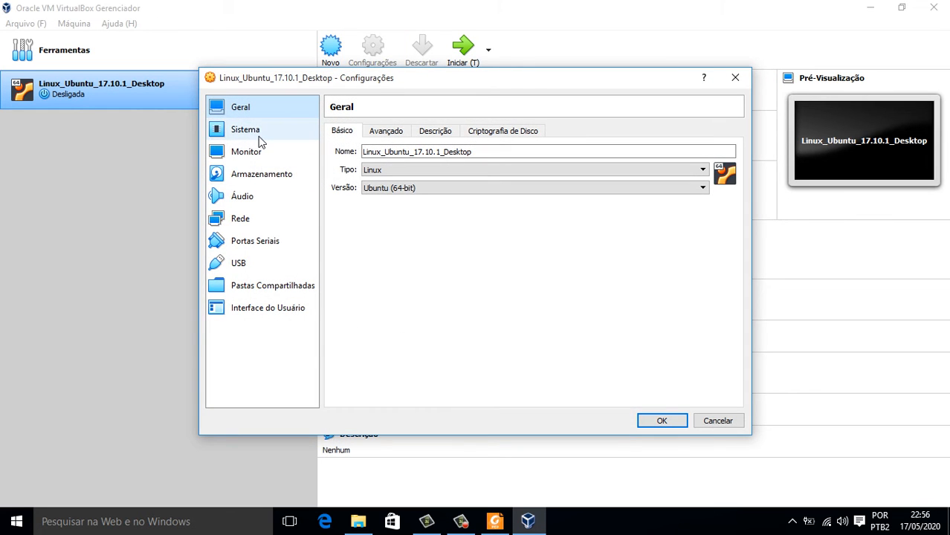
Set Processador(es) to 2 under Sistema, then go to the Armazenamento page.
left_click(259, 139)
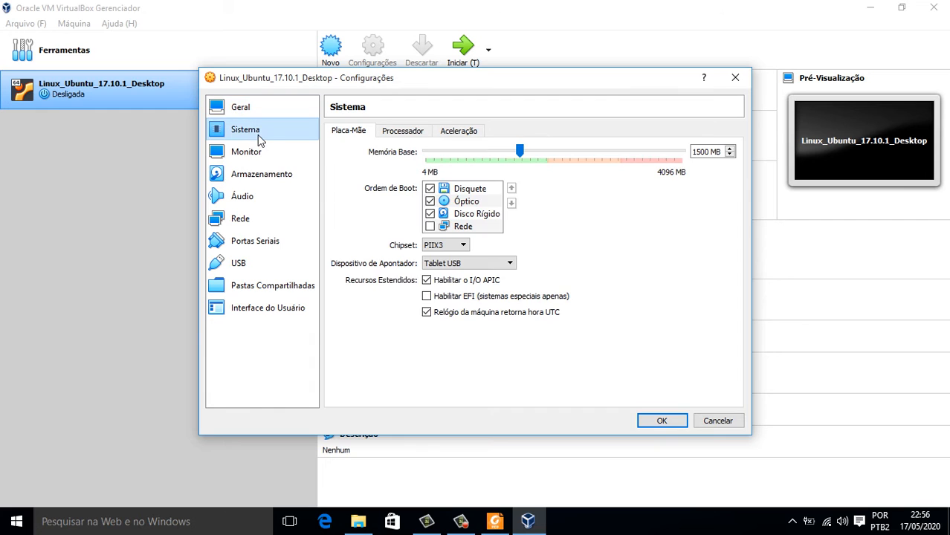
left_click(404, 132)
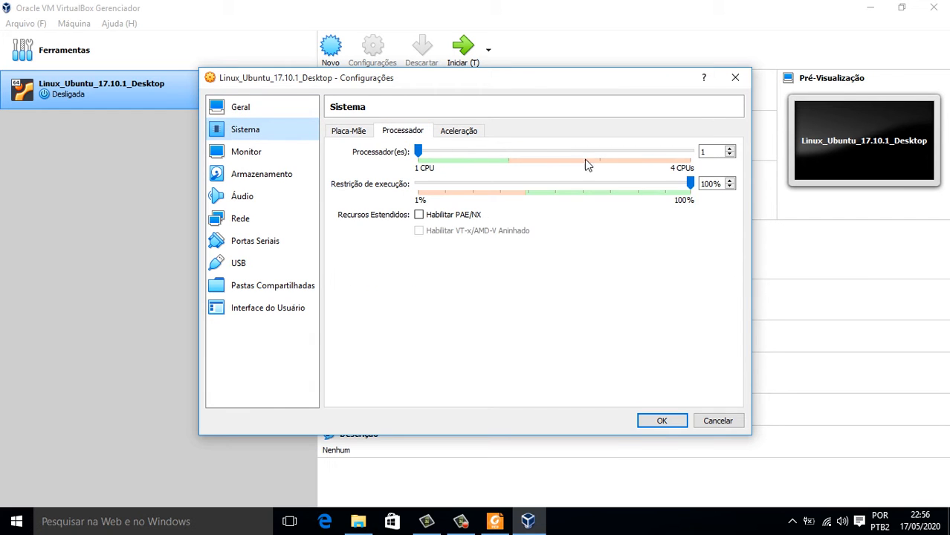
left_click(731, 149)
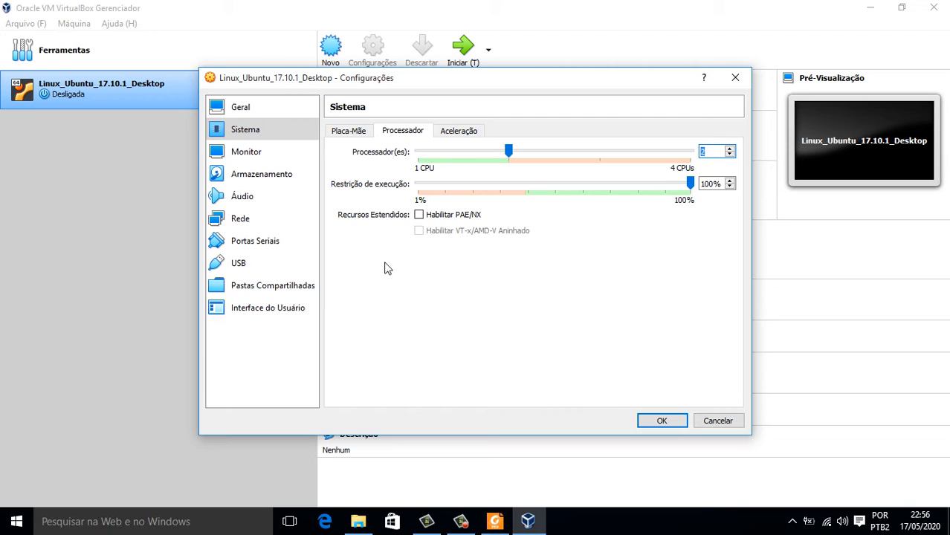
left_click(282, 180)
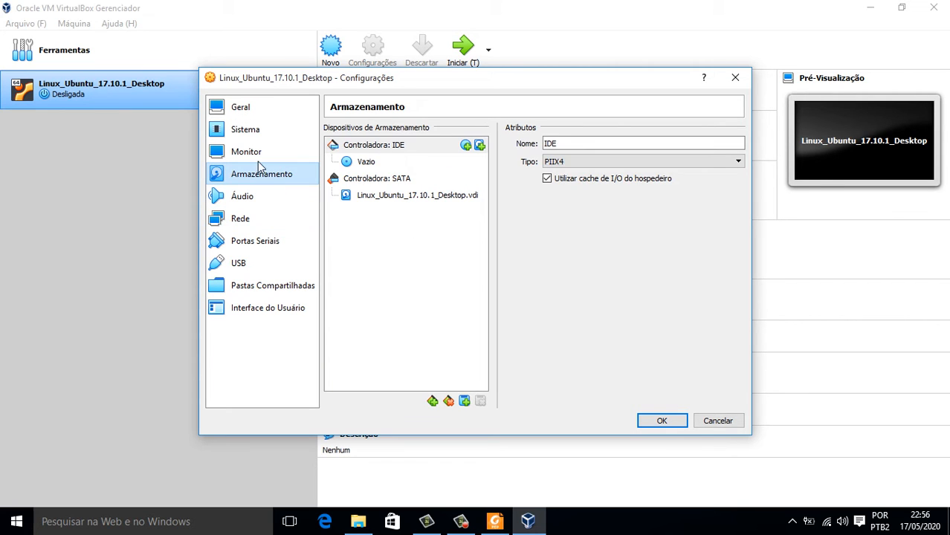
left_click(253, 132)
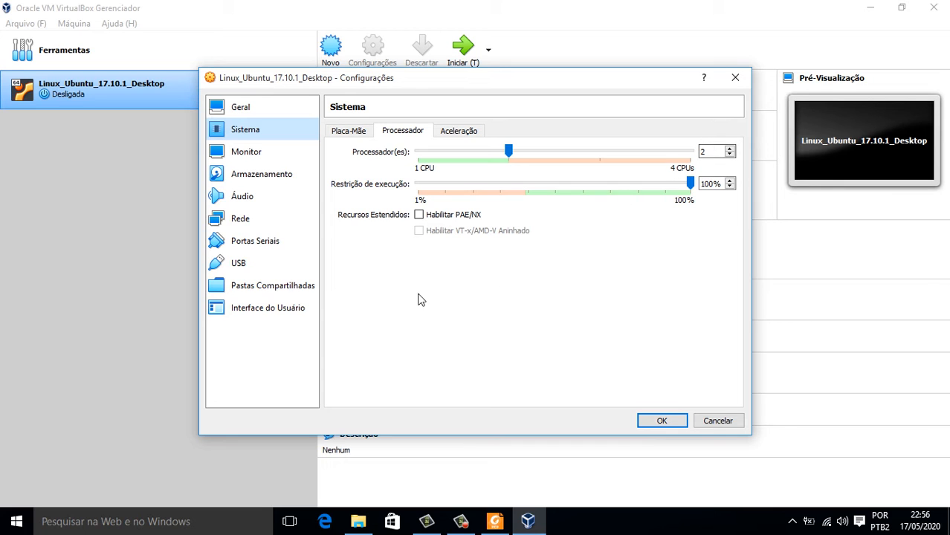
left_click(265, 177)
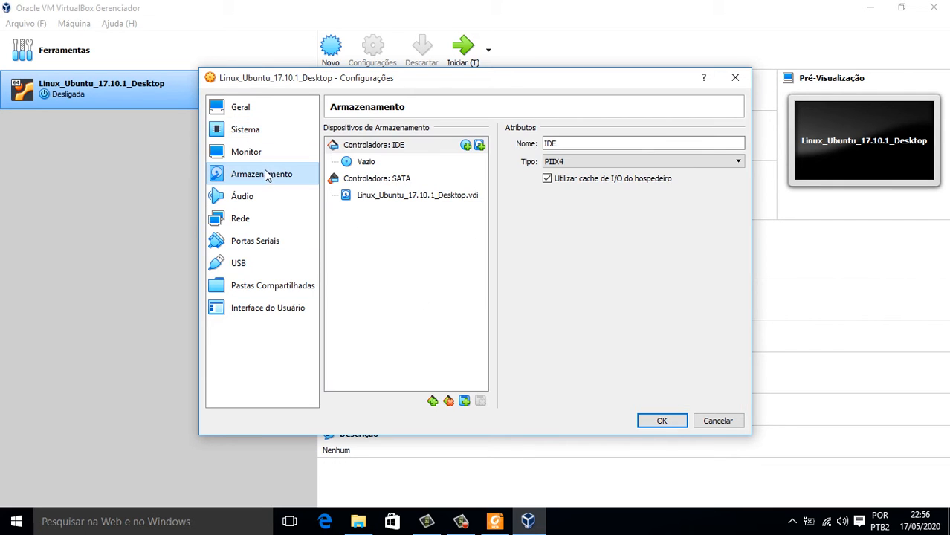
Attach ubuntu-17.10-desktop-amd64 from SSD (I:) Instalação de SO\Isos to the empty optical drive.
left_click(369, 162)
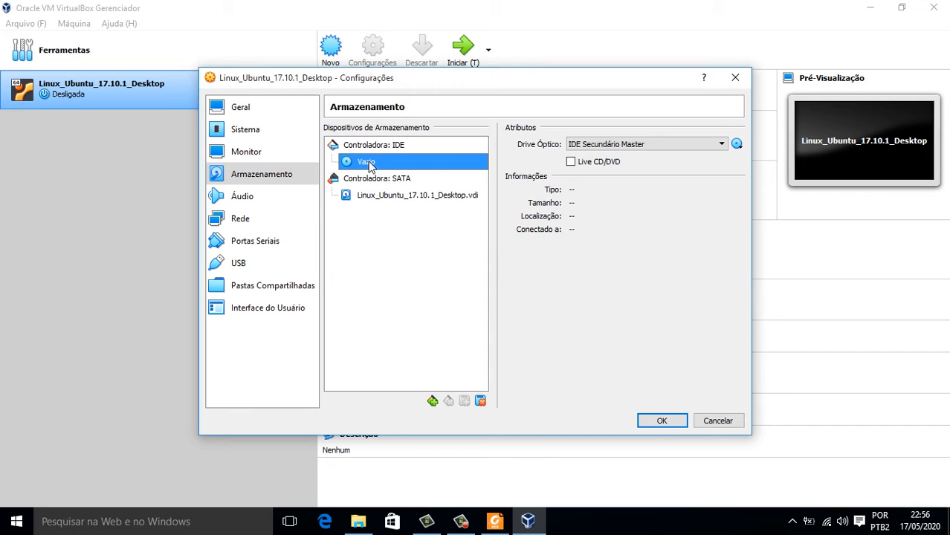
left_click(737, 145)
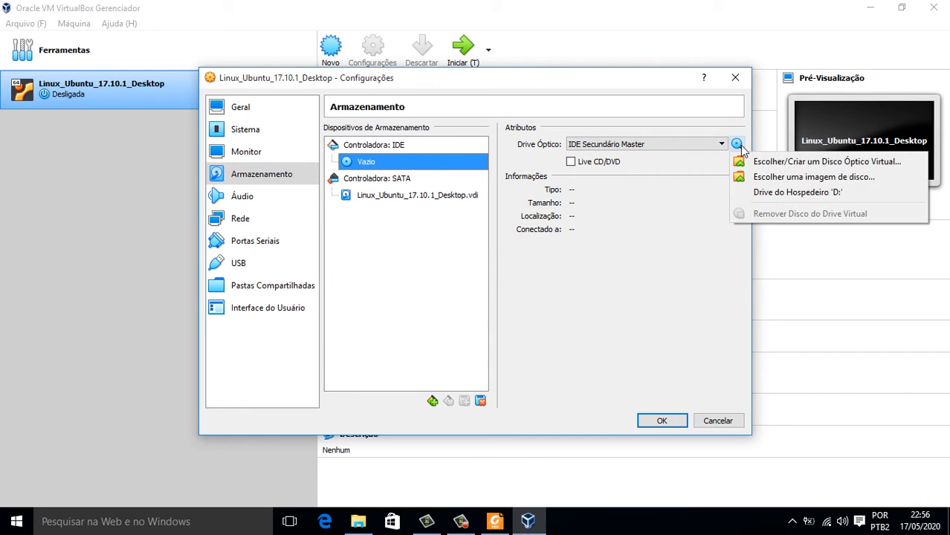
left_click(765, 181)
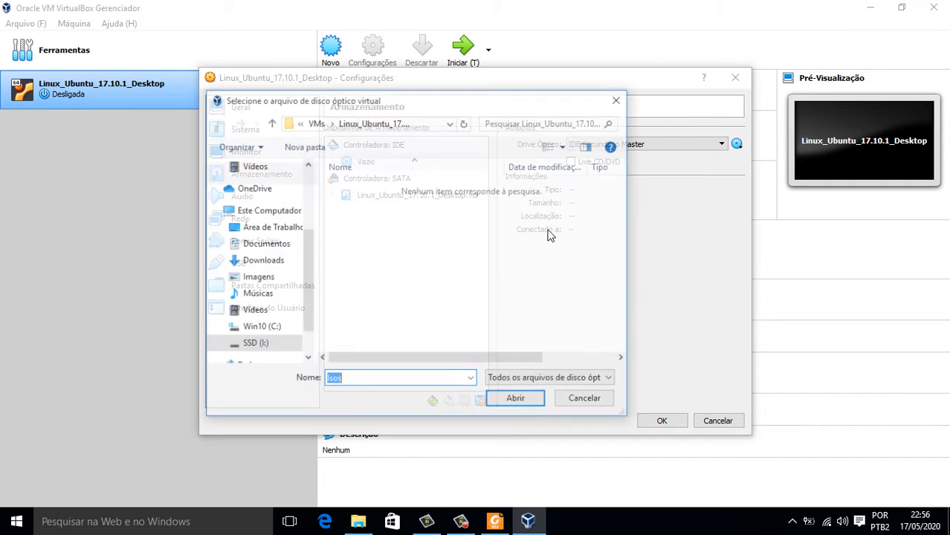
left_click(253, 344)
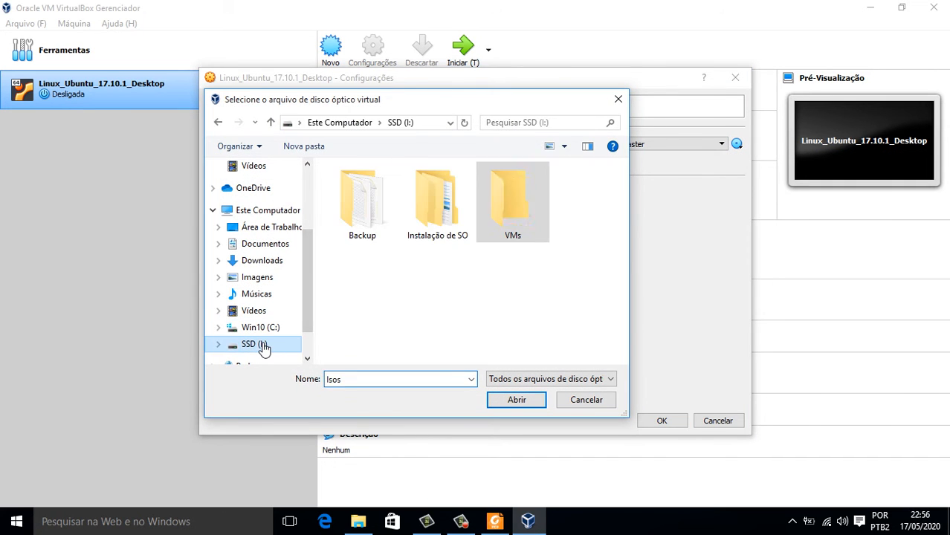
double_click(435, 216)
left_click(377, 202)
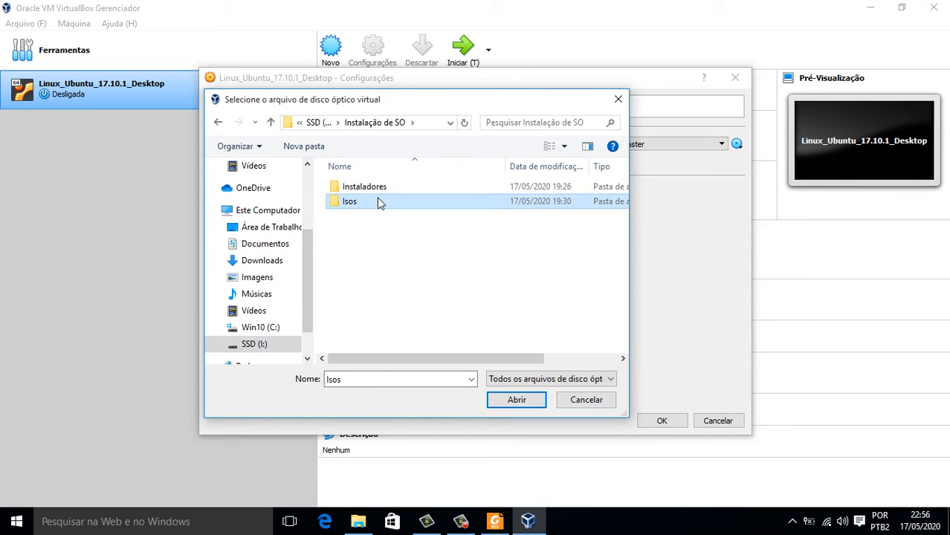
double_click(372, 201)
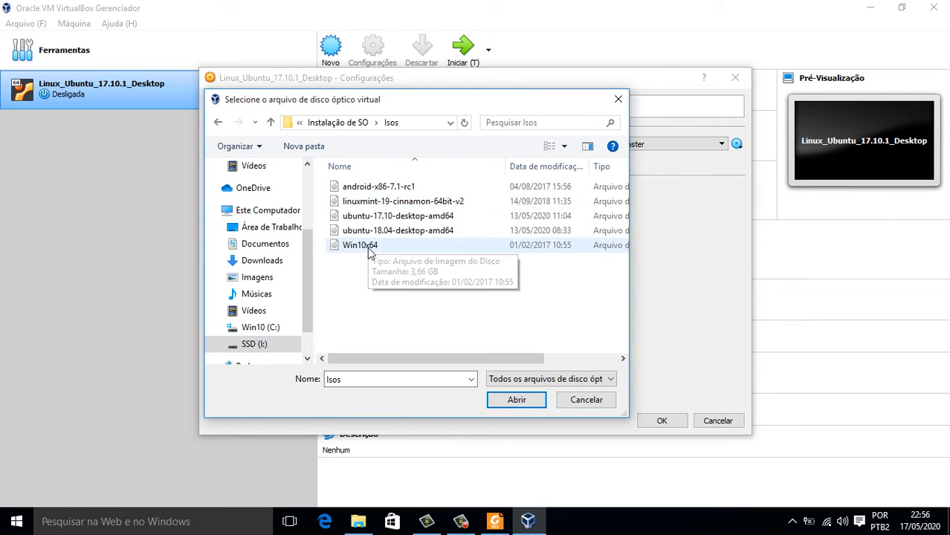
left_click(396, 216)
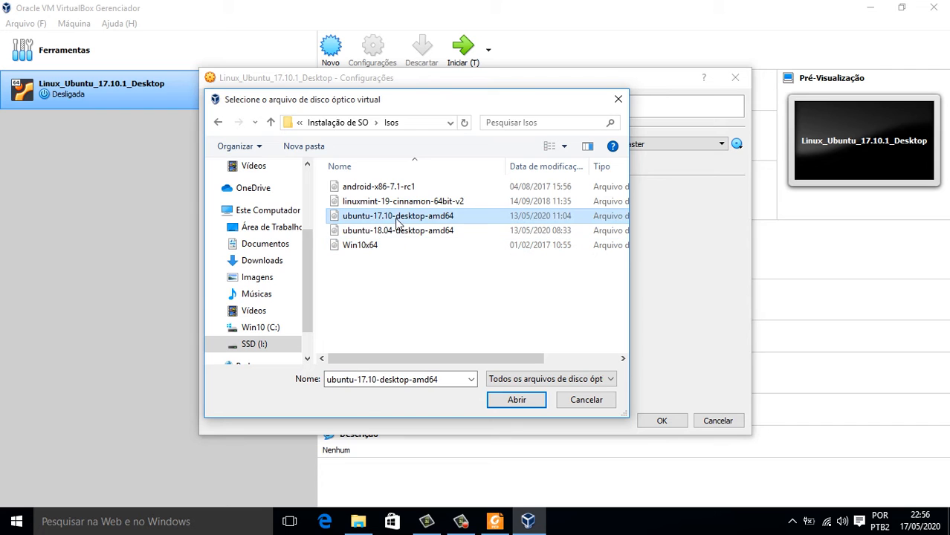
left_click(518, 400)
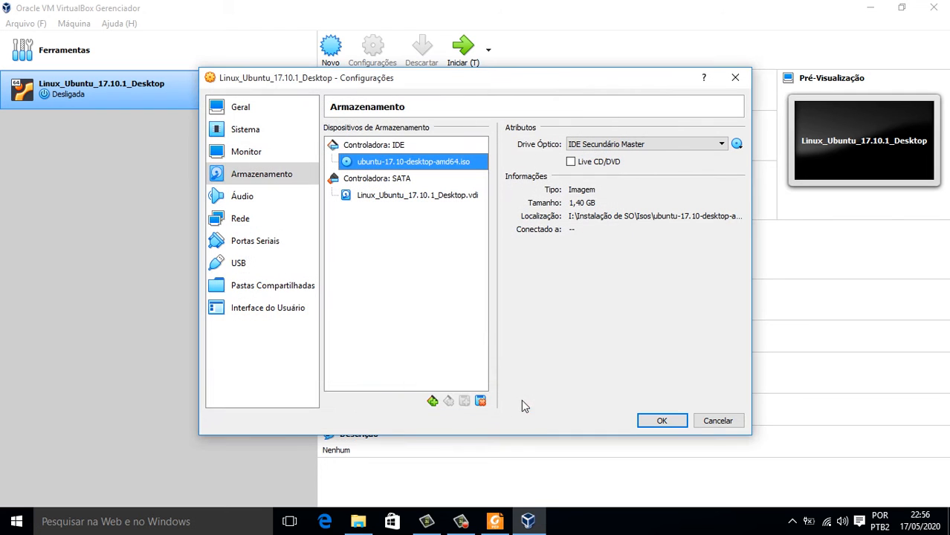
Set adapter 1 to Placa em modo Bridge with Modo Promíscuo Permitir Tudo, and save.
left_click(257, 223)
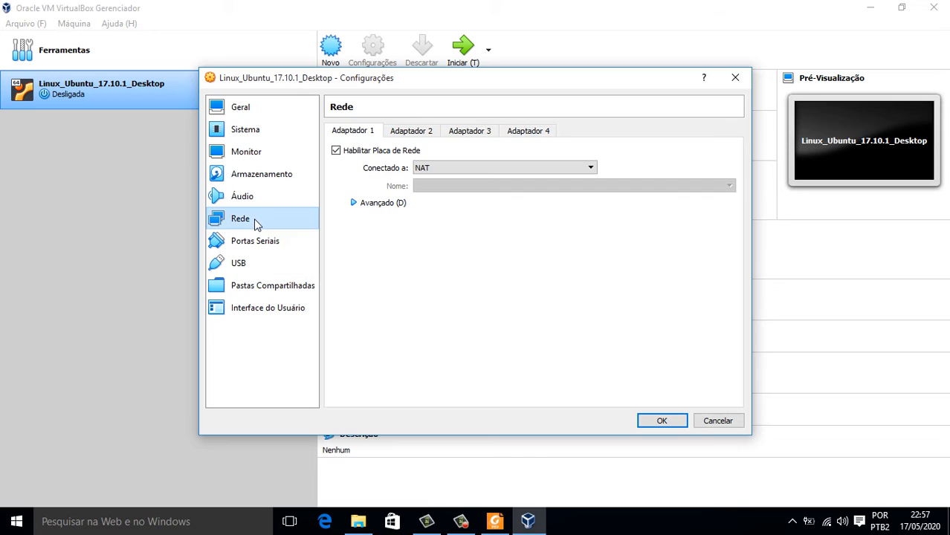
left_click(462, 170)
left_click(462, 171)
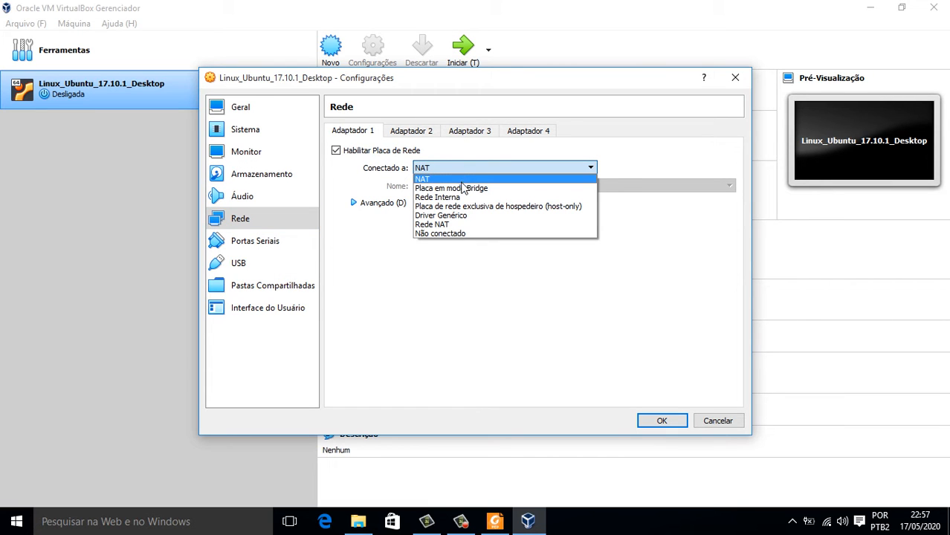
left_click(463, 189)
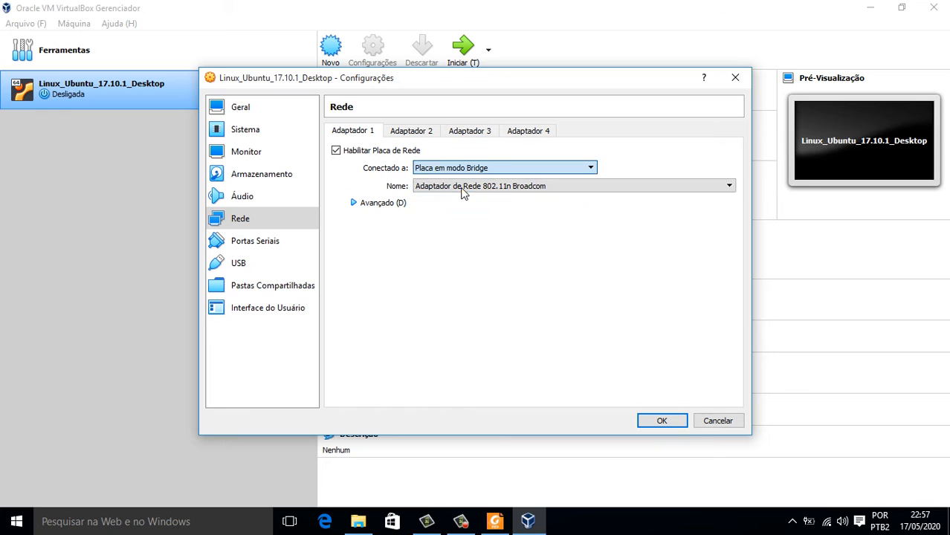
left_click(355, 203)
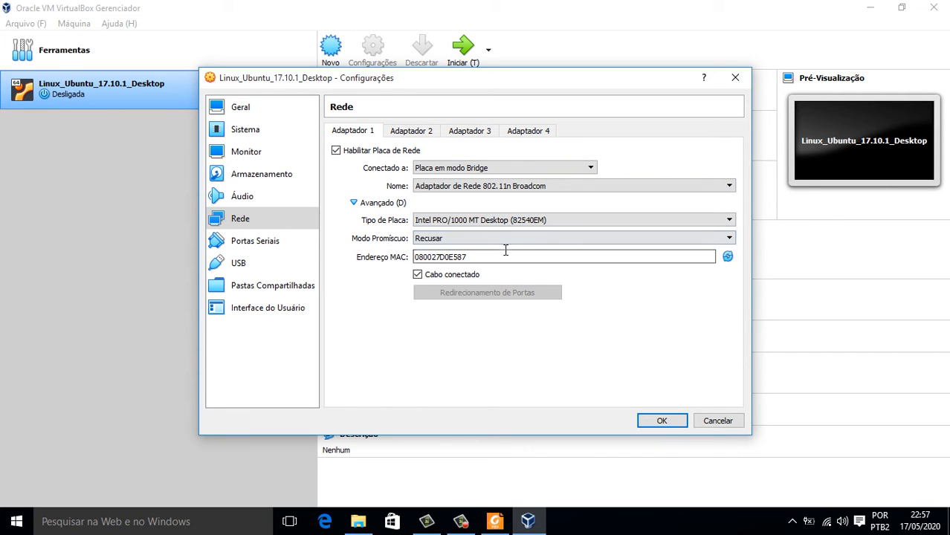
left_click(485, 239)
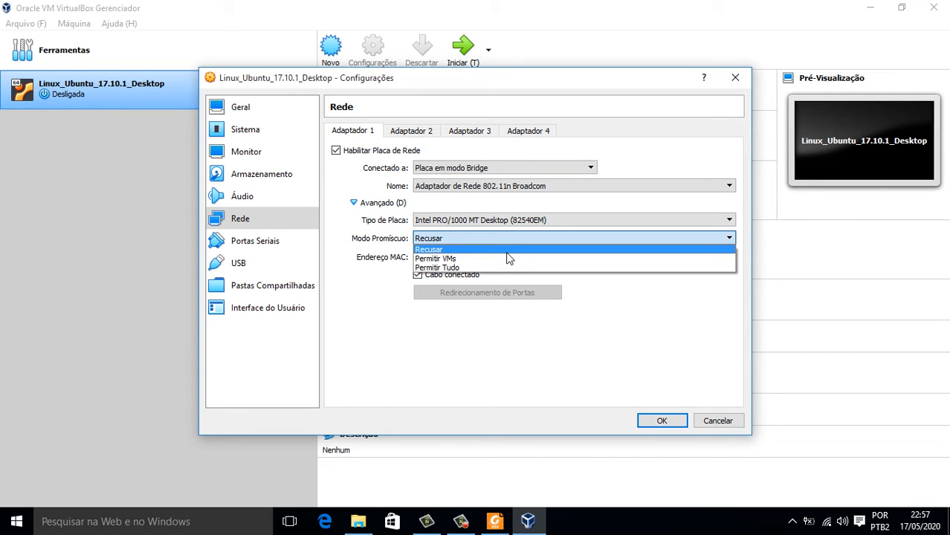
left_click(498, 268)
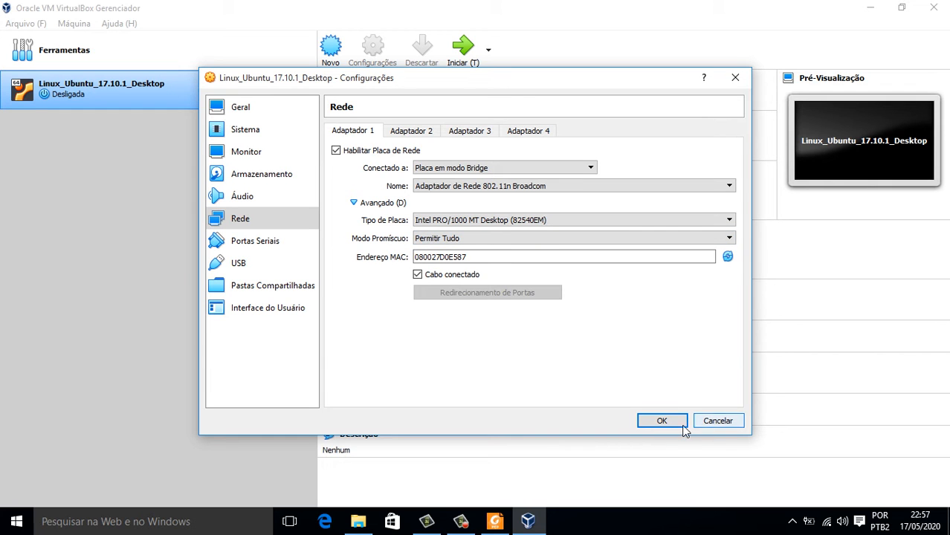
left_click(658, 421)
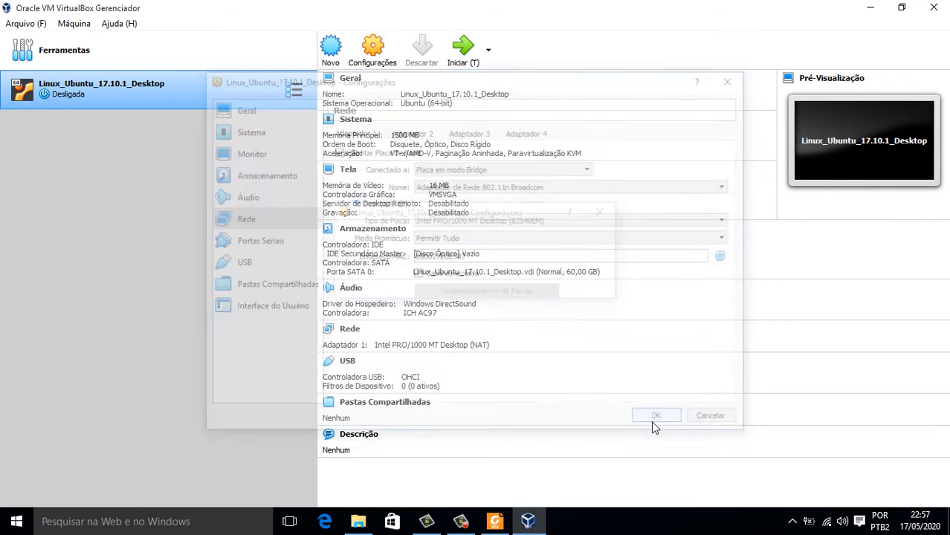
Start the VM with ubuntu-17.10-desktop-amd64.iso chosen as the boot disc.
left_click(463, 48)
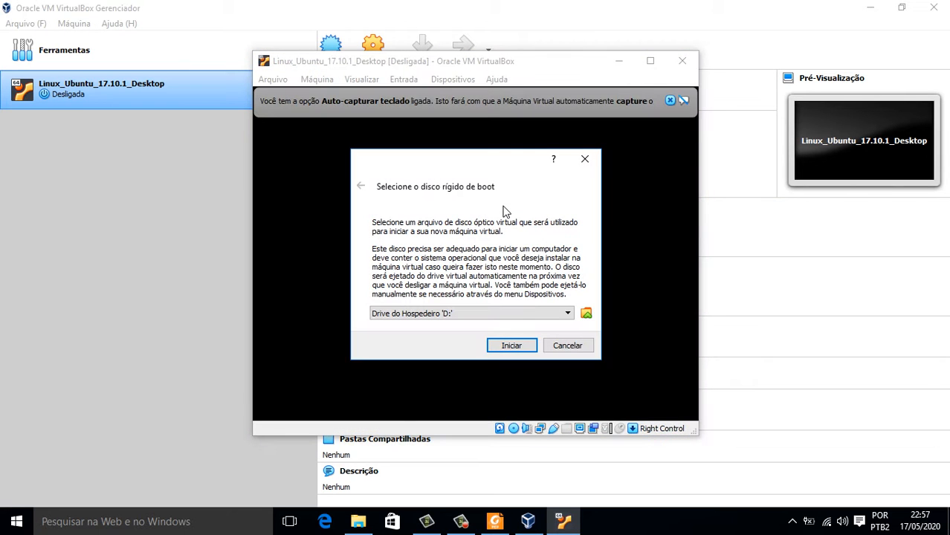
left_click(568, 313)
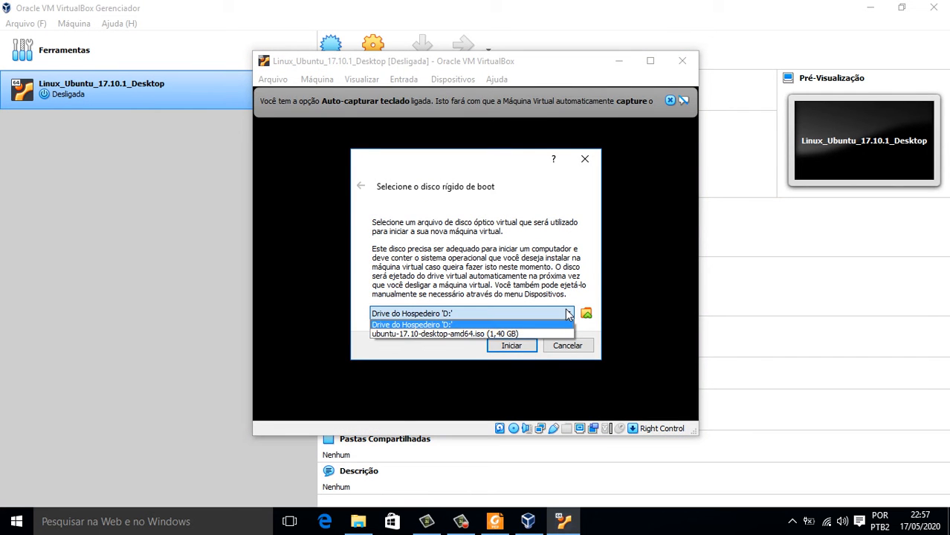
left_click(507, 334)
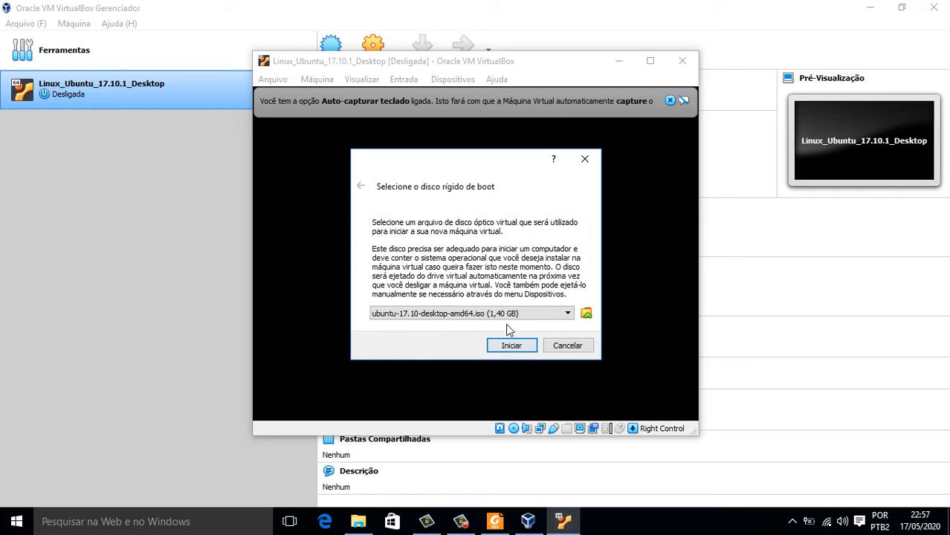
left_click(505, 317)
left_click(489, 332)
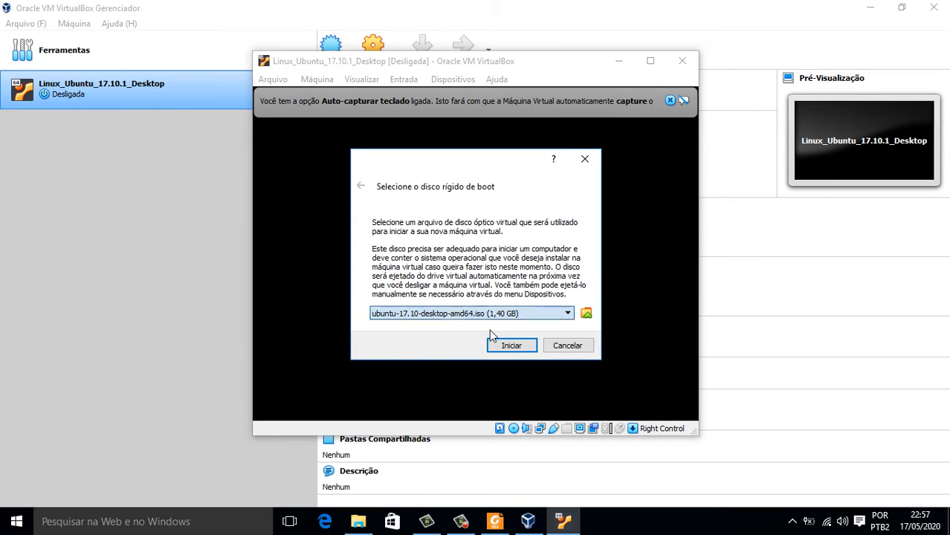
left_click(510, 346)
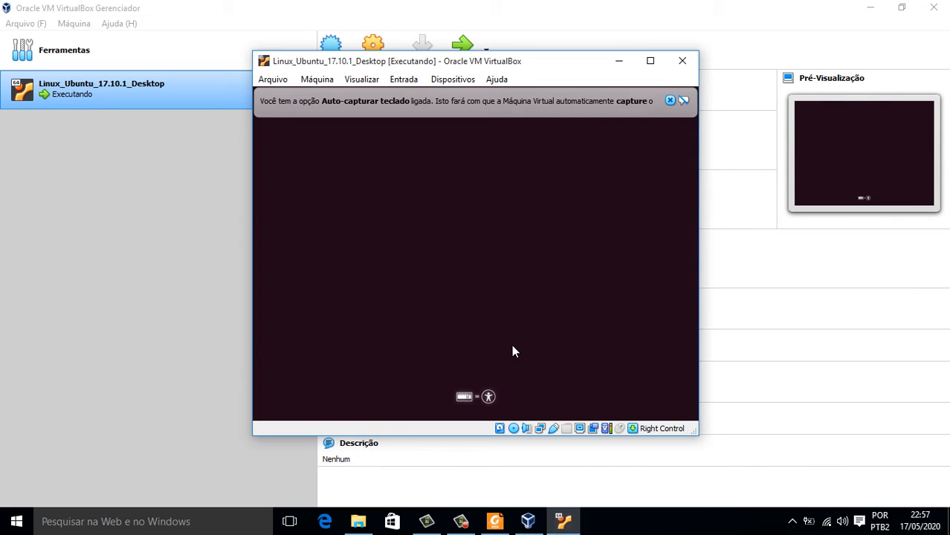
Maximize the VM window and close the mouse and keyboard capture notices.
left_click(650, 61)
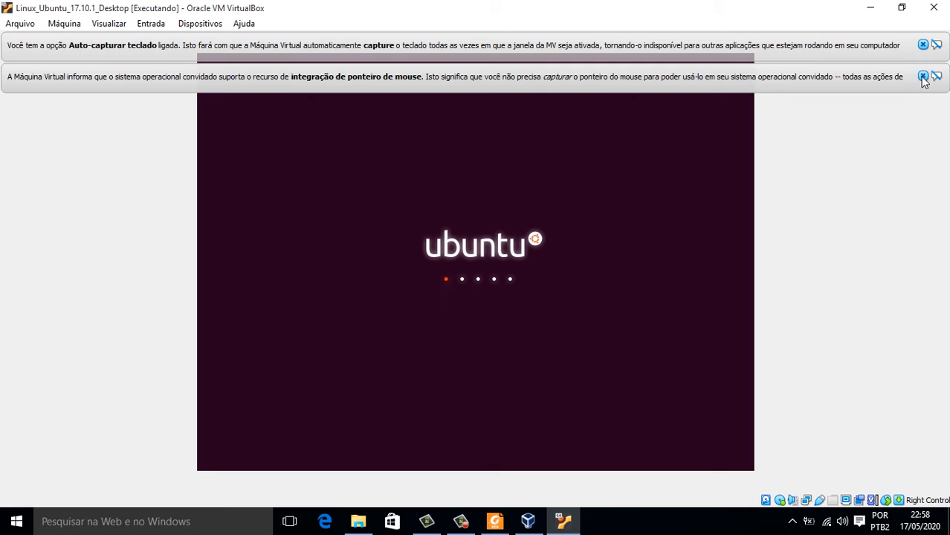
left_click(923, 77)
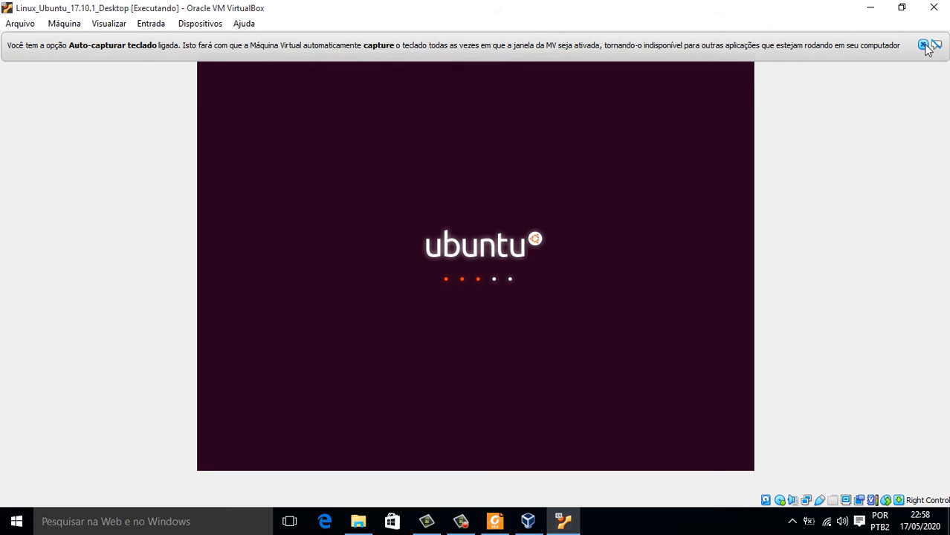
left_click(923, 44)
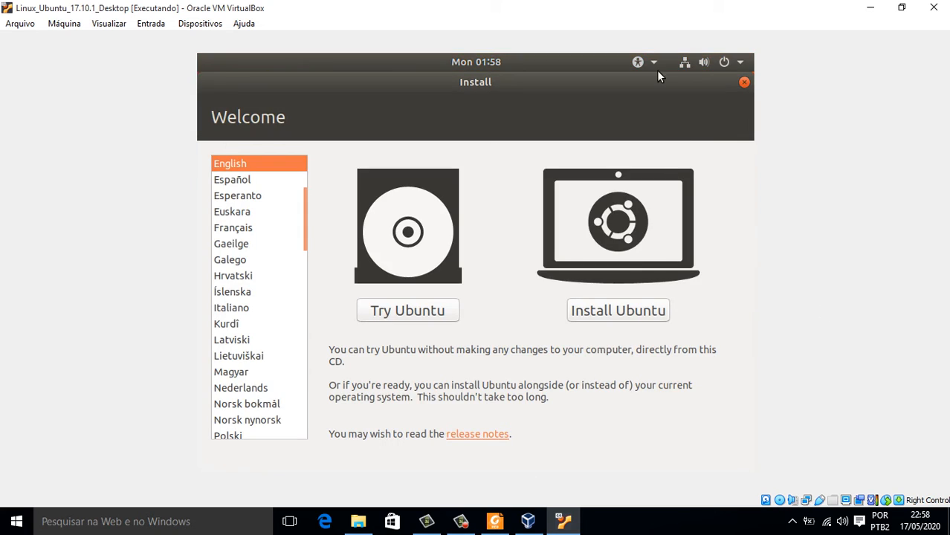
Check that Ubuntu's top-bar status menu reports Wired Connected, then close it.
left_click(685, 63)
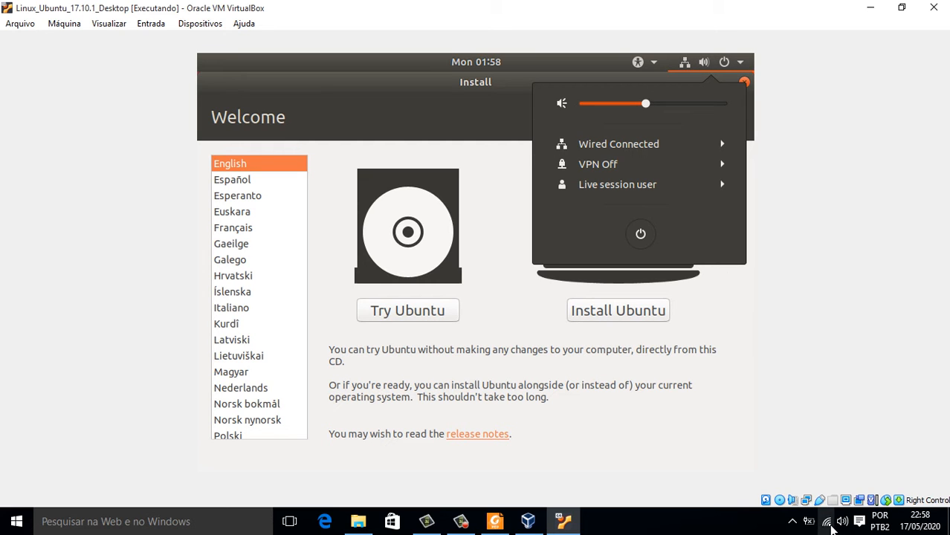
mouse_move(831, 525)
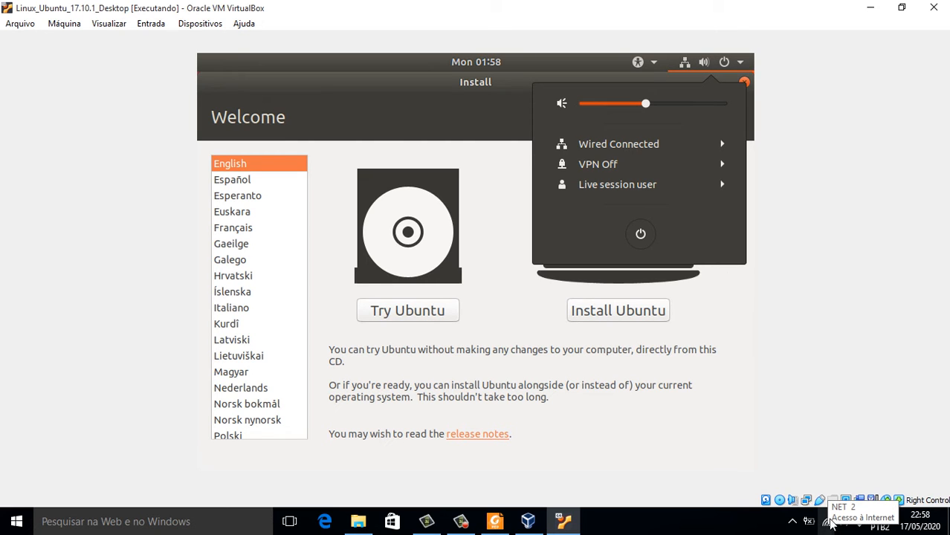
left_click(580, 64)
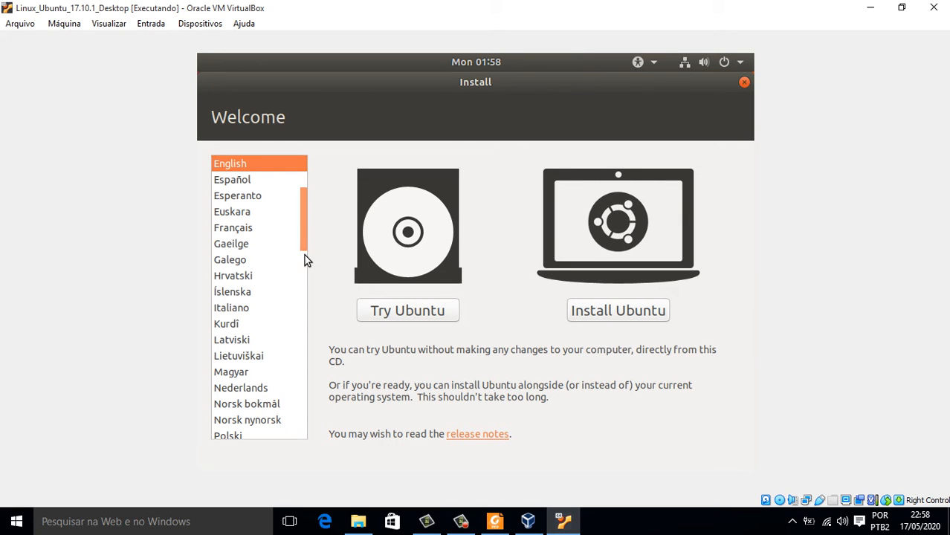
Choose Português do Brasil as the installer language and start Instalar o Ubuntu.
left_click_drag(304, 238, 306, 280)
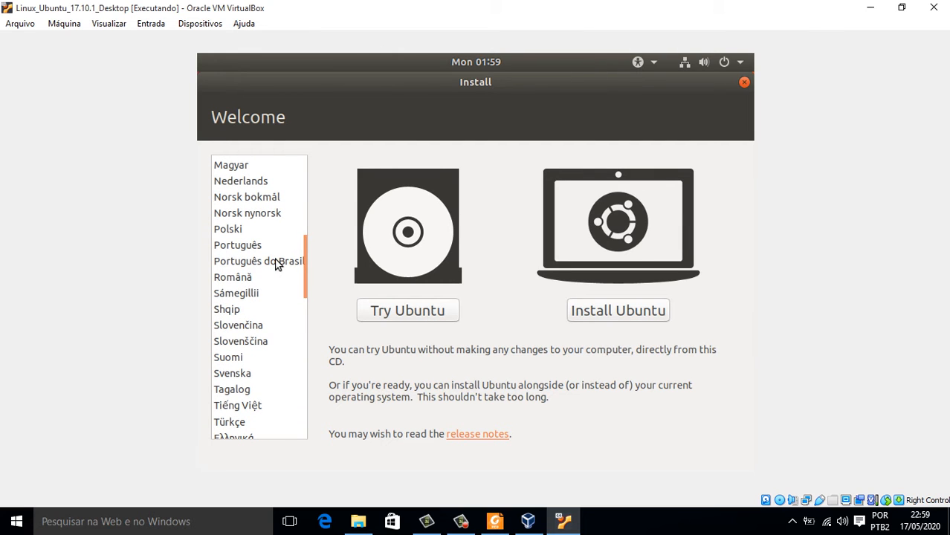
left_click(276, 263)
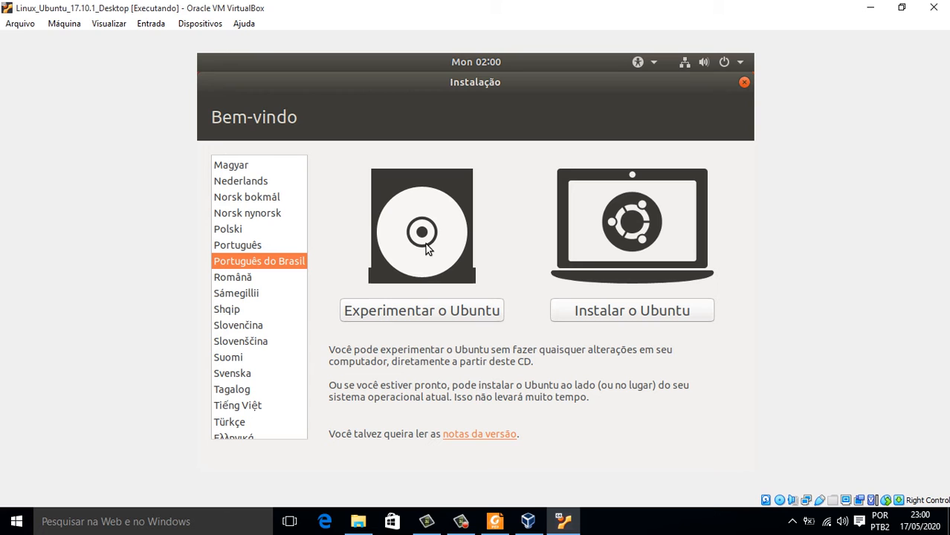
left_click(634, 315)
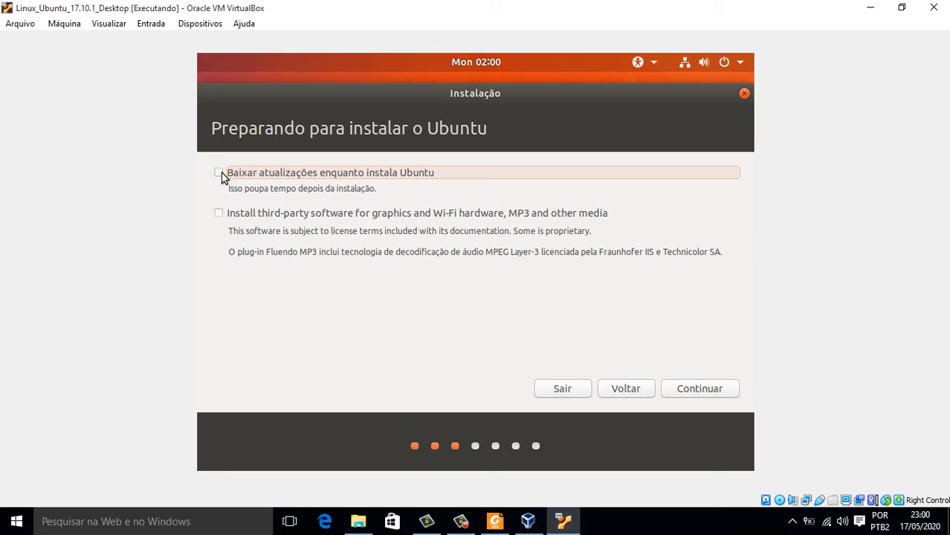
Enable Baixar atualizações and third-party software installation, then continue.
left_click(222, 174)
left_click(218, 213)
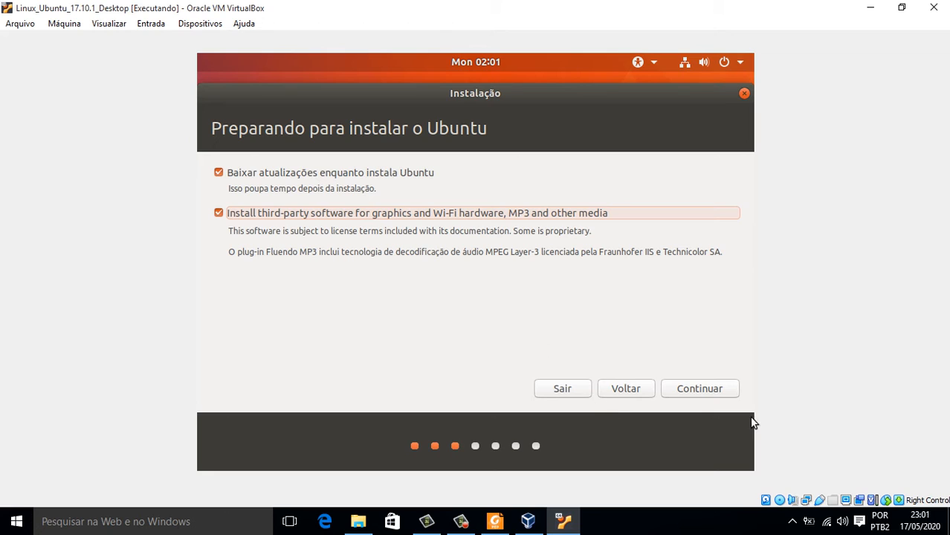
left_click(686, 393)
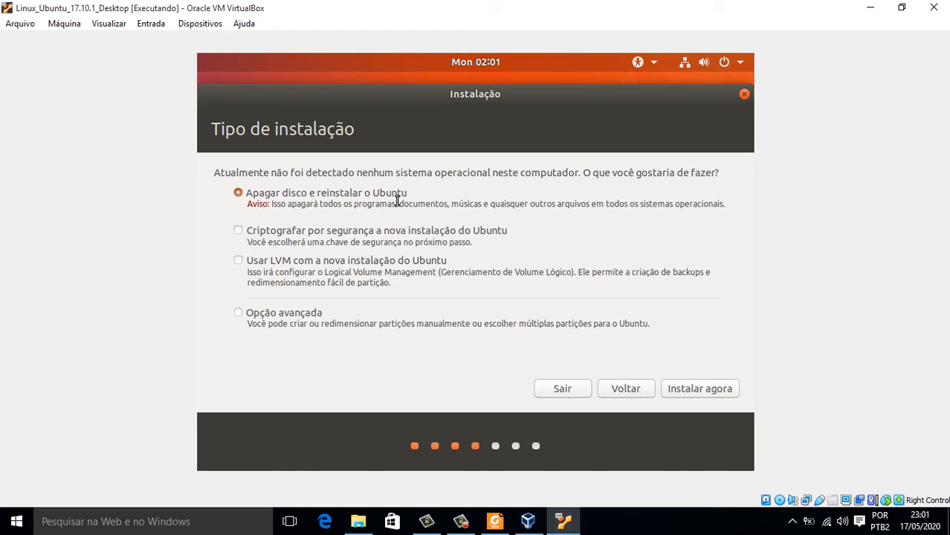
Leave encryption off, choose 'Opção avançada' for manual partitioning, and continue.
left_click(239, 231)
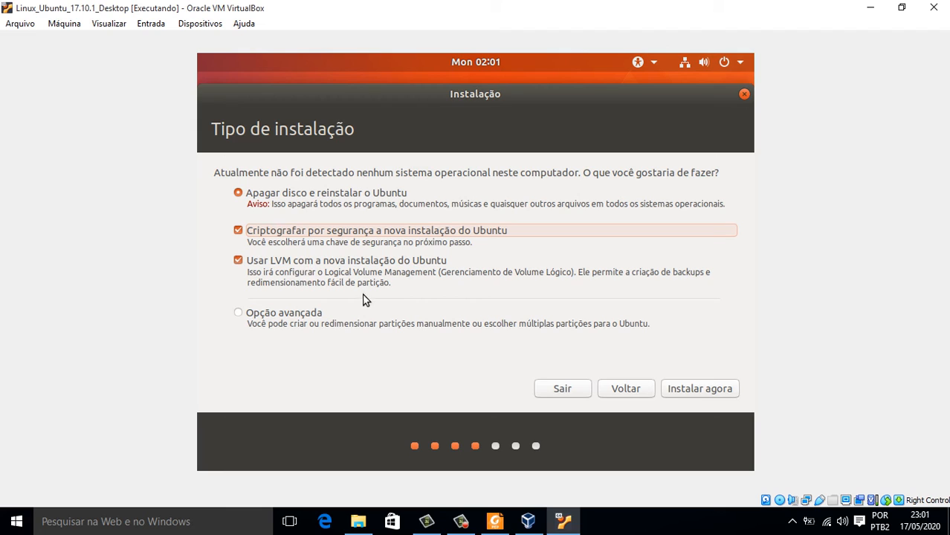
left_click(239, 231)
left_click(302, 317)
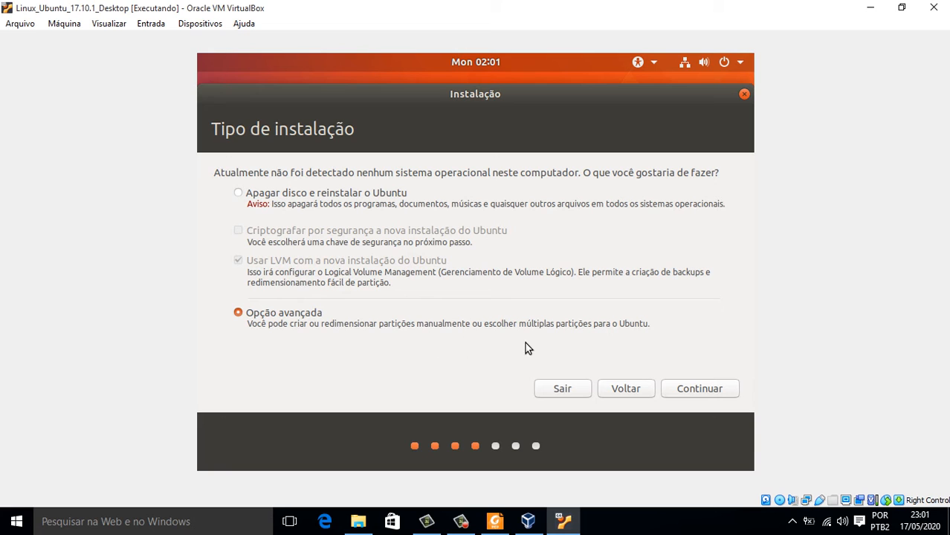
left_click(683, 390)
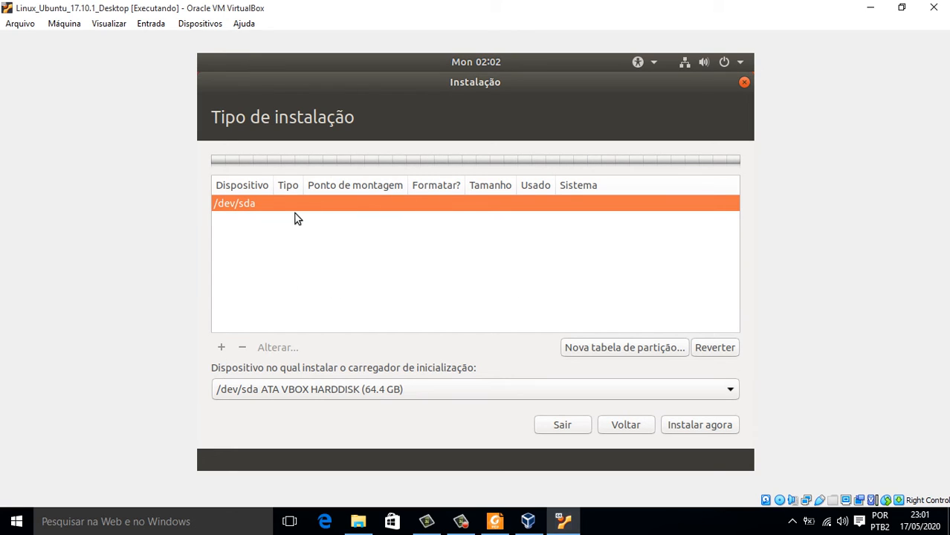
Review the bootloader install device list, leaving the choice unchanged.
left_click(689, 393)
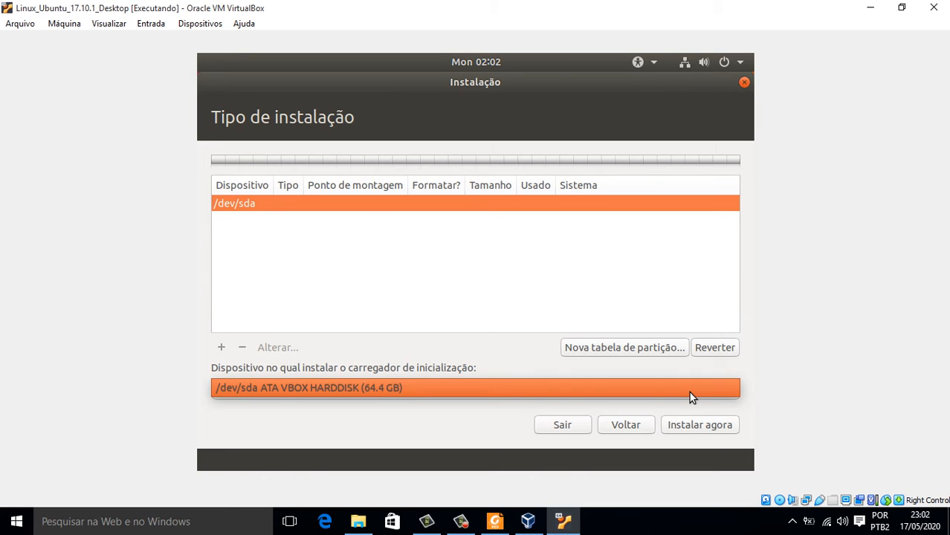
left_click(690, 392)
left_click(689, 392)
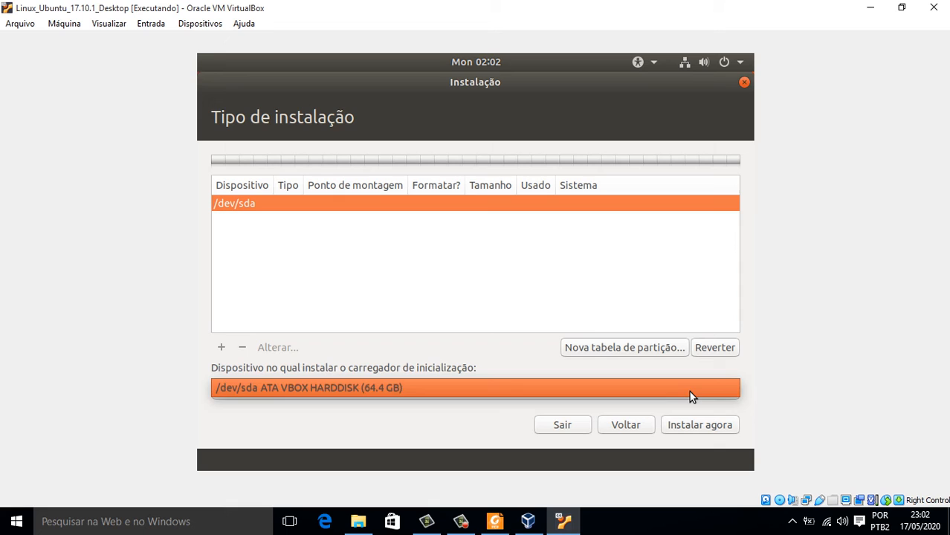
left_click(450, 249)
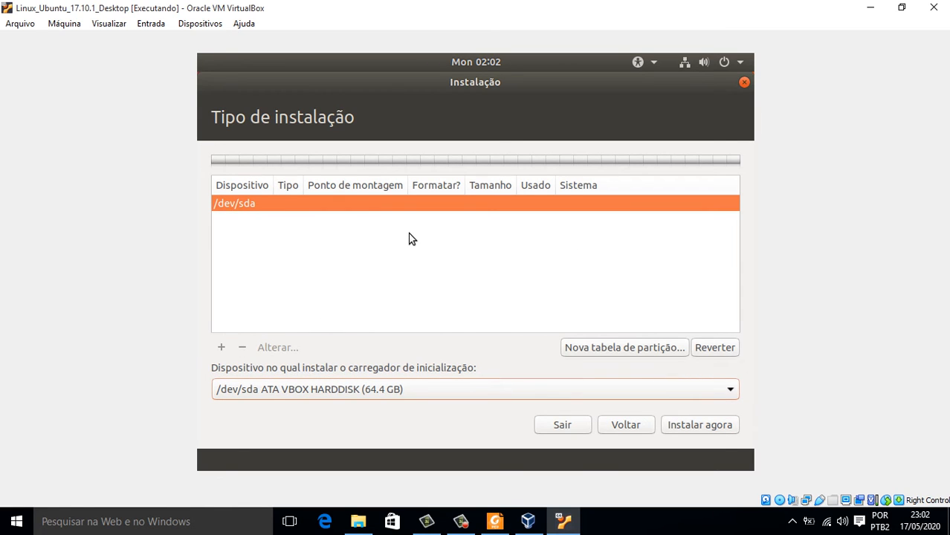
Create a new empty partition table on /dev/sda and select the 64424 MB free space.
left_click(626, 351)
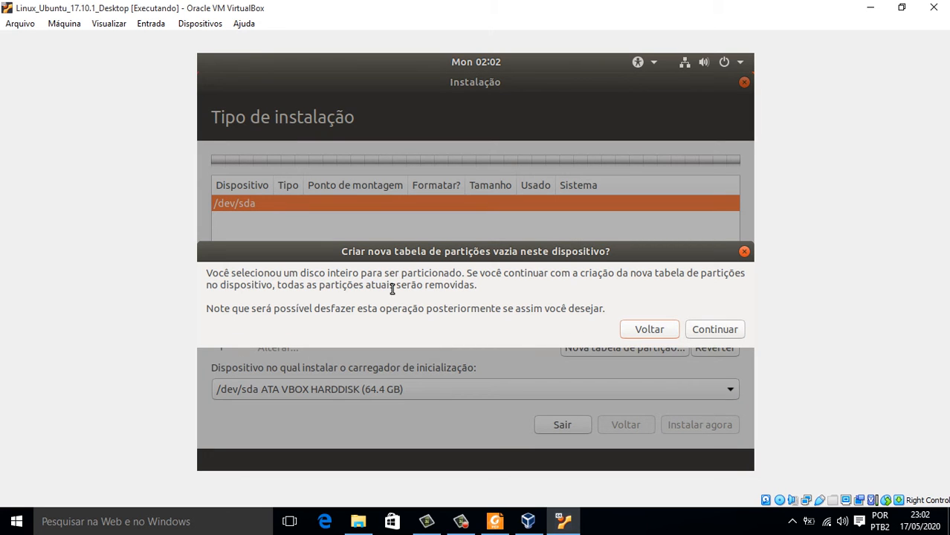
left_click(702, 327)
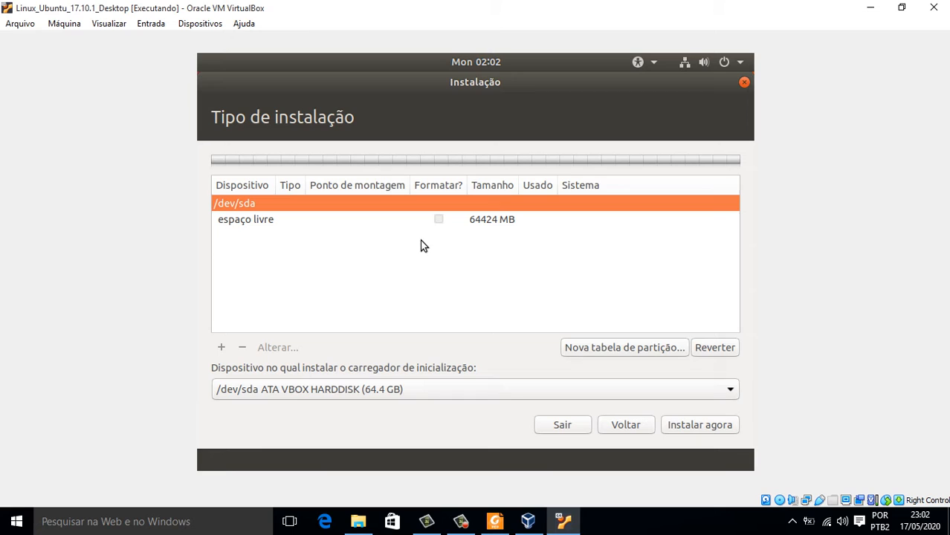
left_click(479, 223)
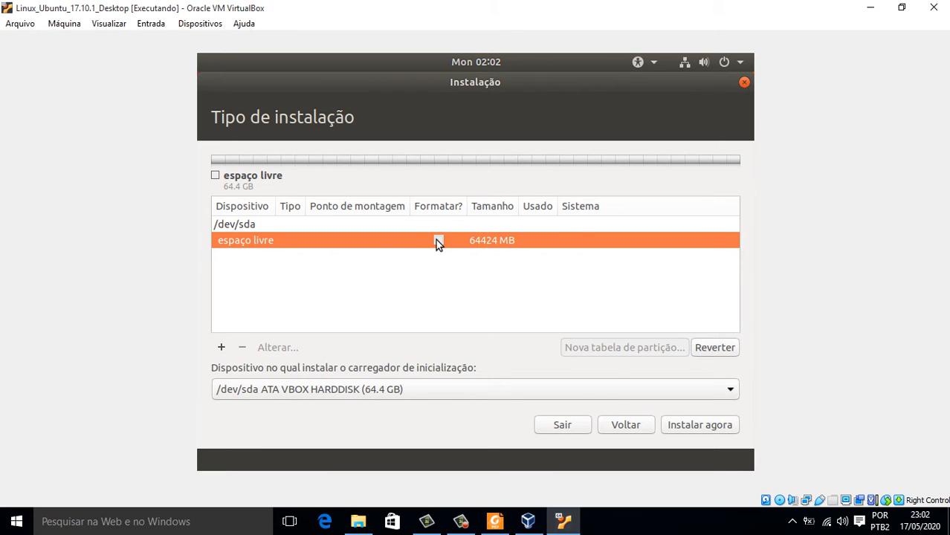
left_click(223, 348)
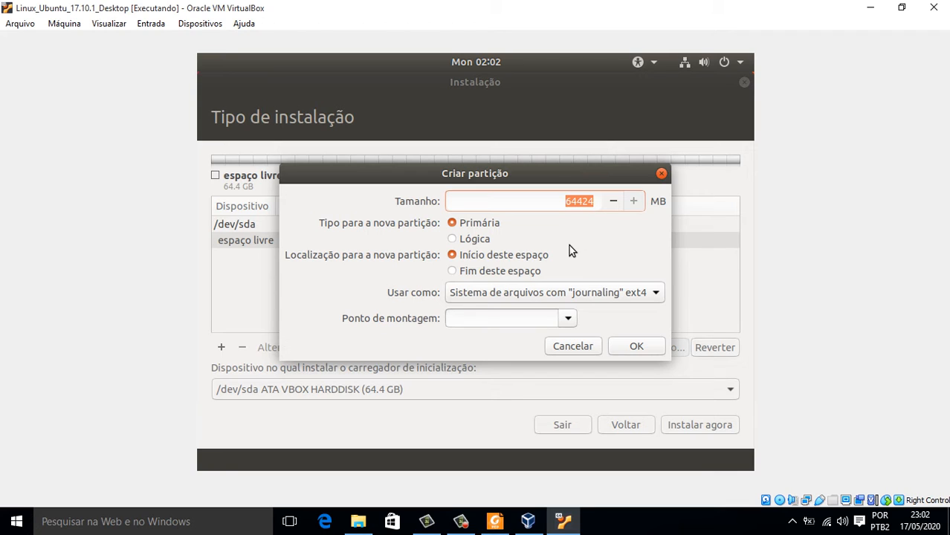
left_click(452, 240)
left_click(655, 293)
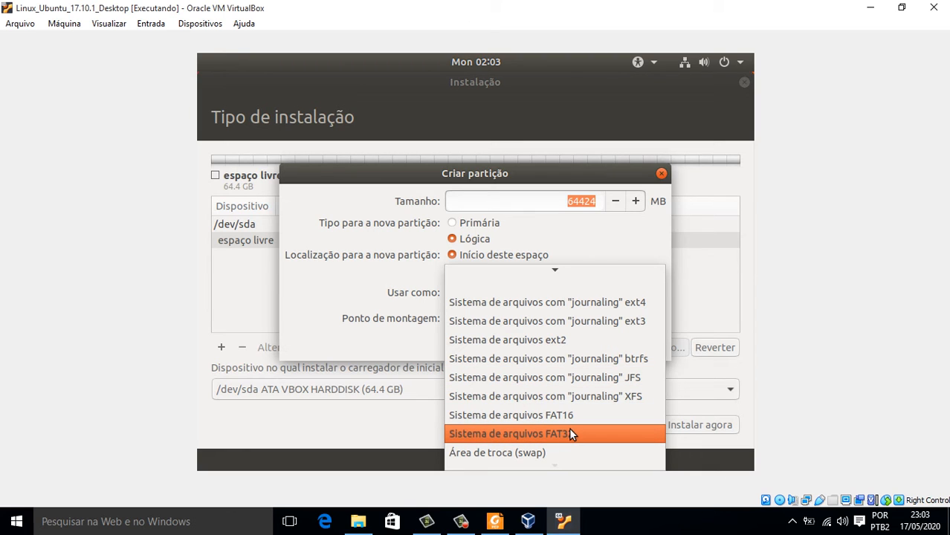
mouse_move(555, 465)
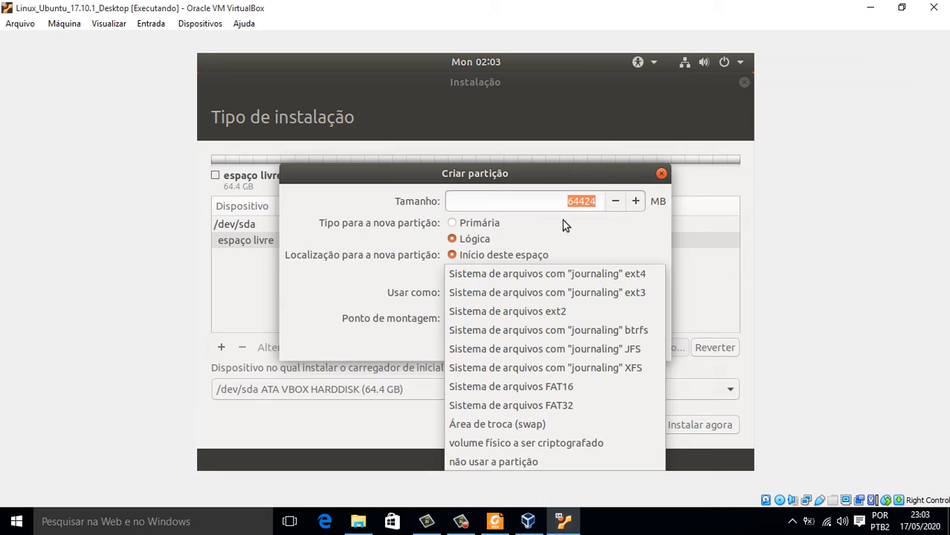
left_click(584, 225)
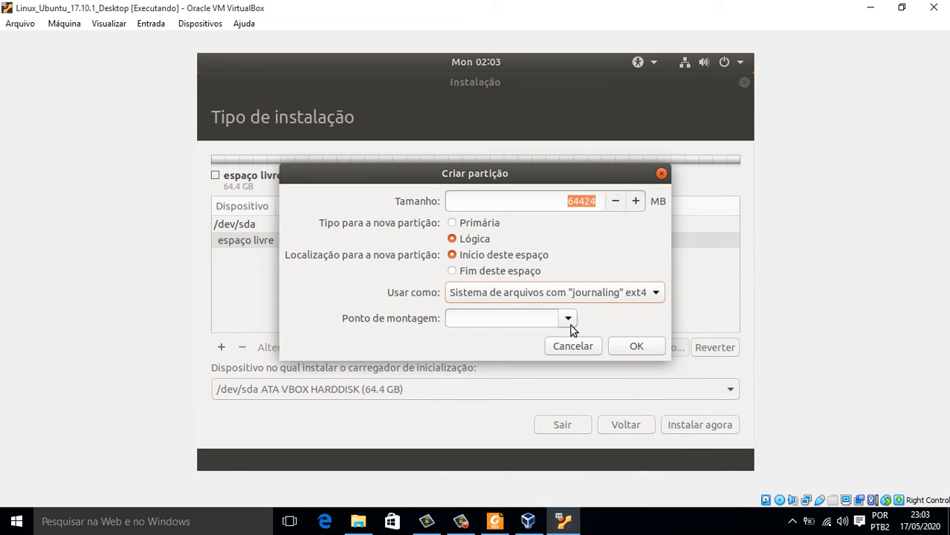
left_click(568, 320)
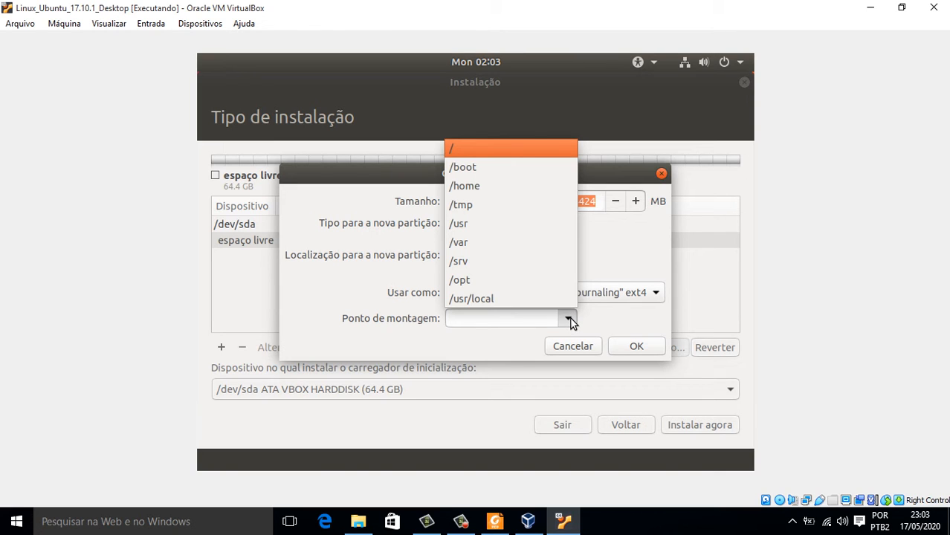
left_click(458, 147)
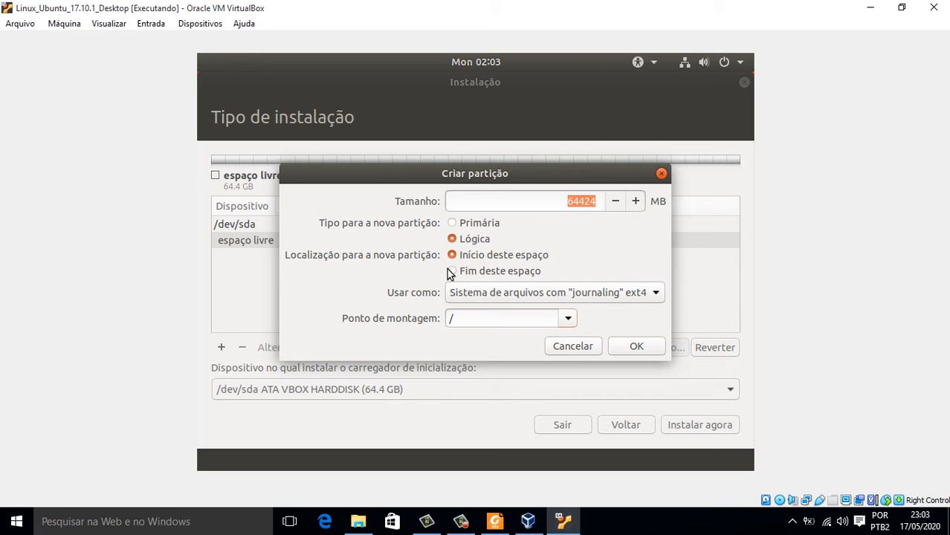
left_click(574, 347)
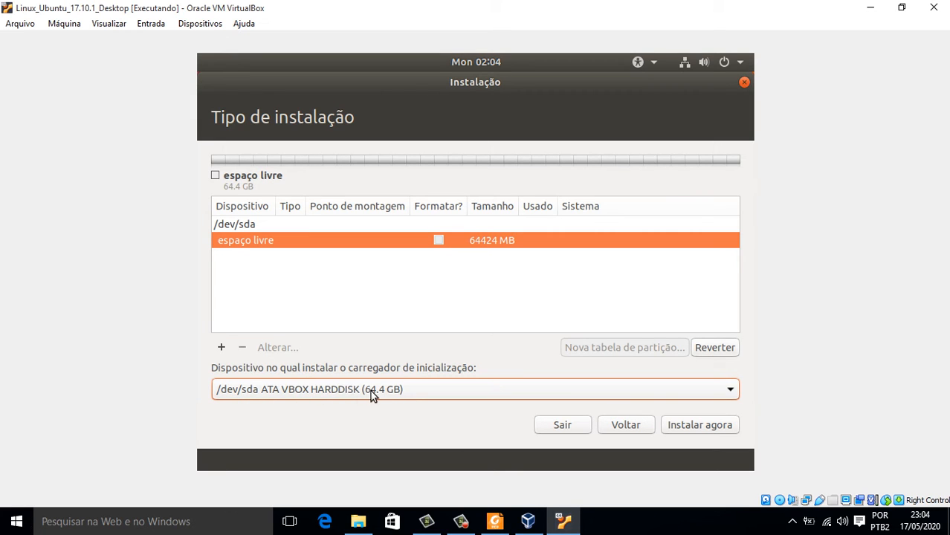
Go back to the installation types, turn off LVM, and choose Instalar agora on the erased disk.
left_click(621, 427)
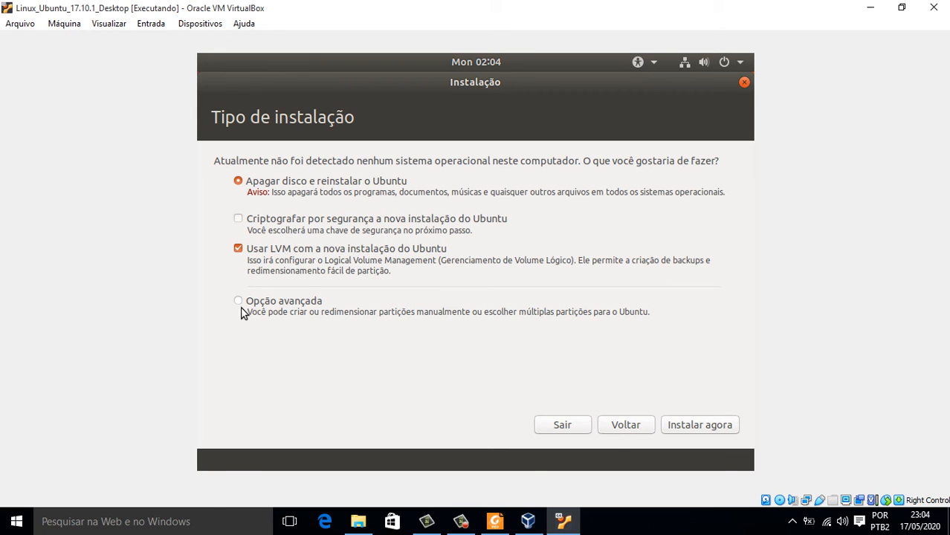
left_click(238, 250)
left_click(683, 428)
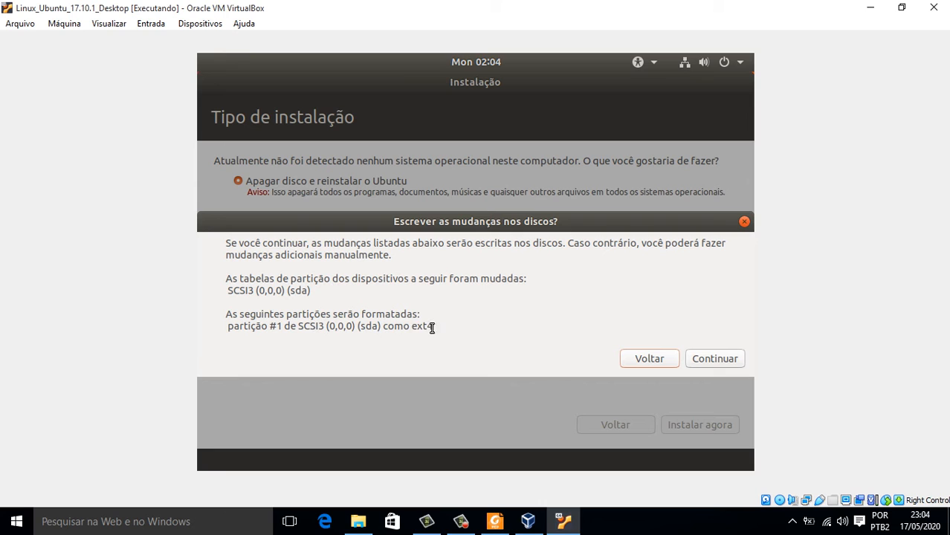
Review the ext4 format of sda partition #1 and approve writing the changes to disk.
left_click_drag(433, 326, 347, 321)
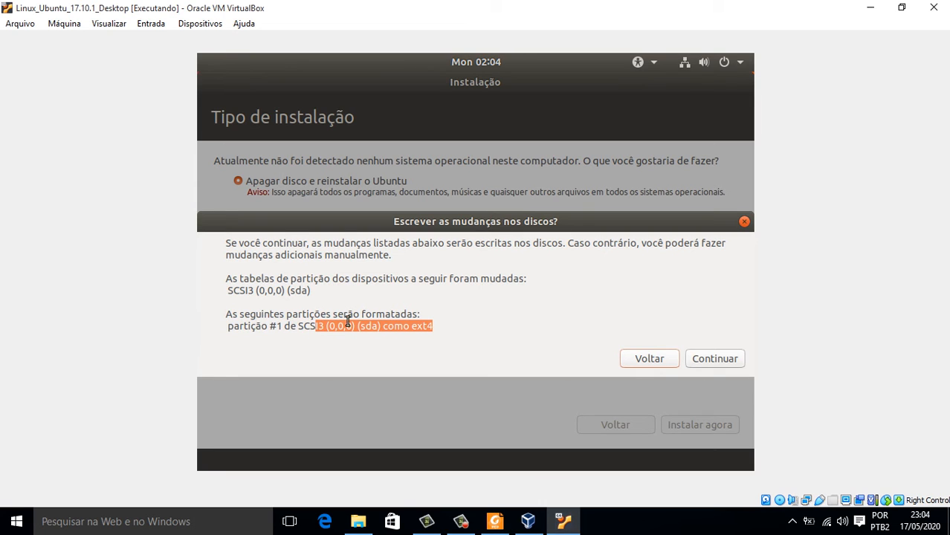
left_click(422, 320)
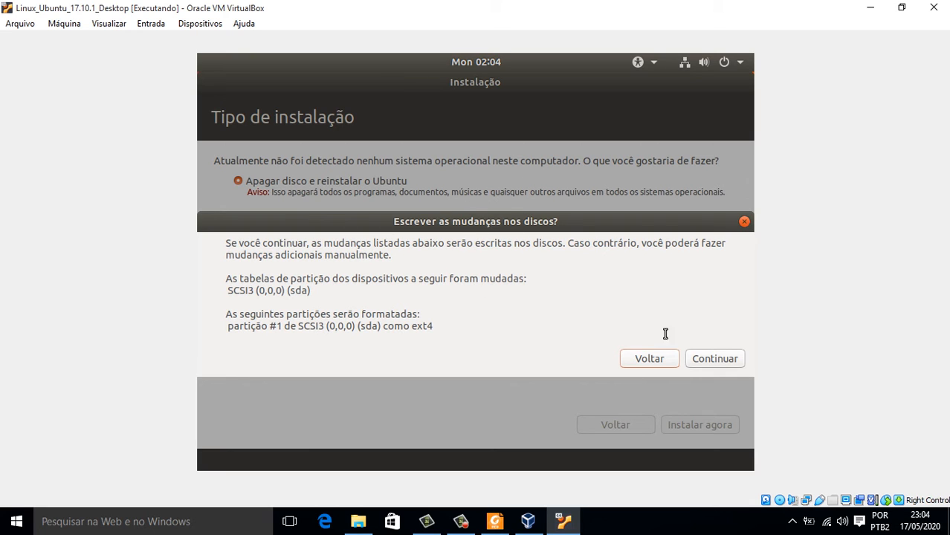
left_click(708, 359)
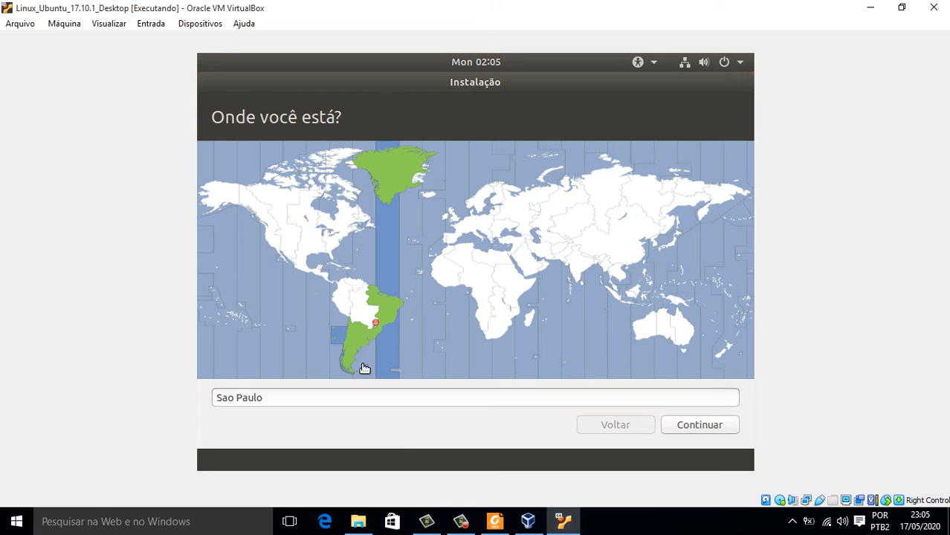
Keep Sao Paulo in the location field and continue to the keyboard layout page.
left_click(691, 425)
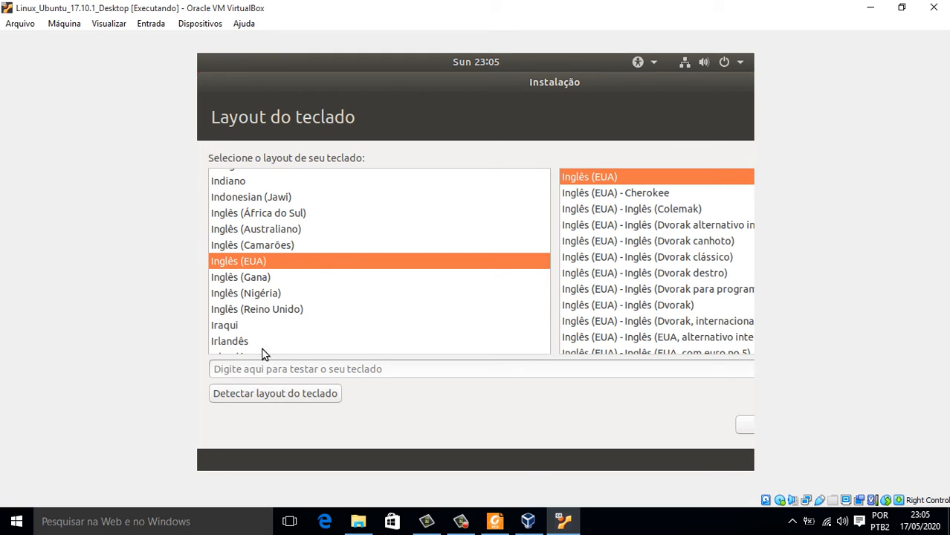
Find and select the Português (Brasil) keyboard layout in the list.
left_click(265, 284)
type("b")
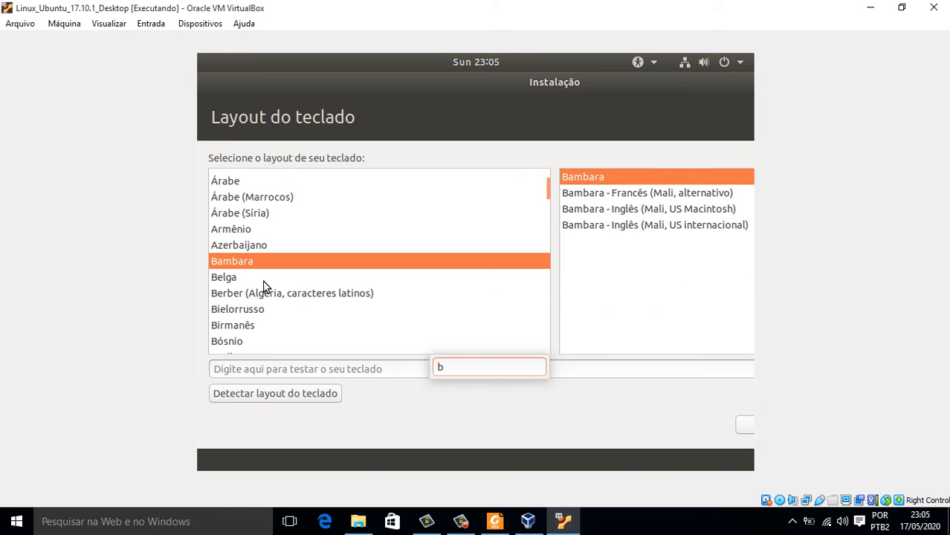
type("r")
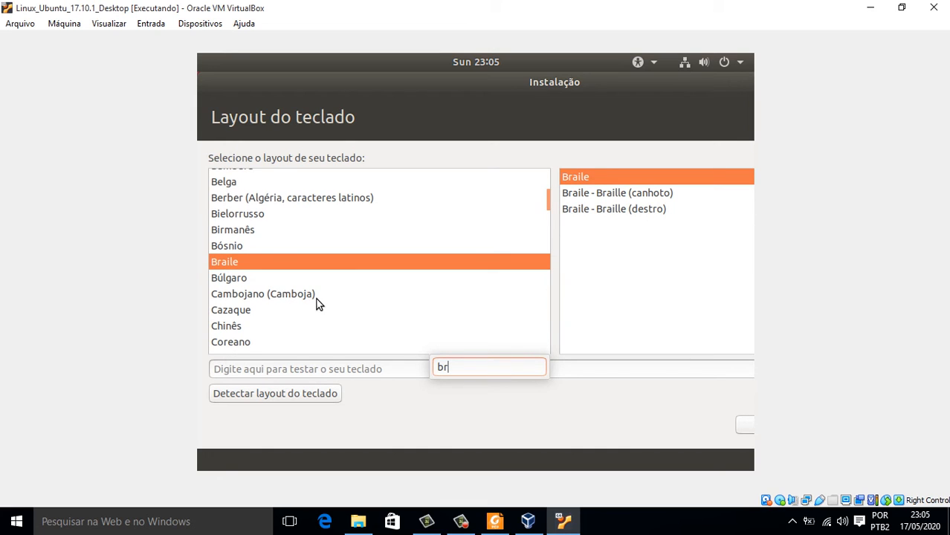
key("BackSpace")
key("BackSpace")
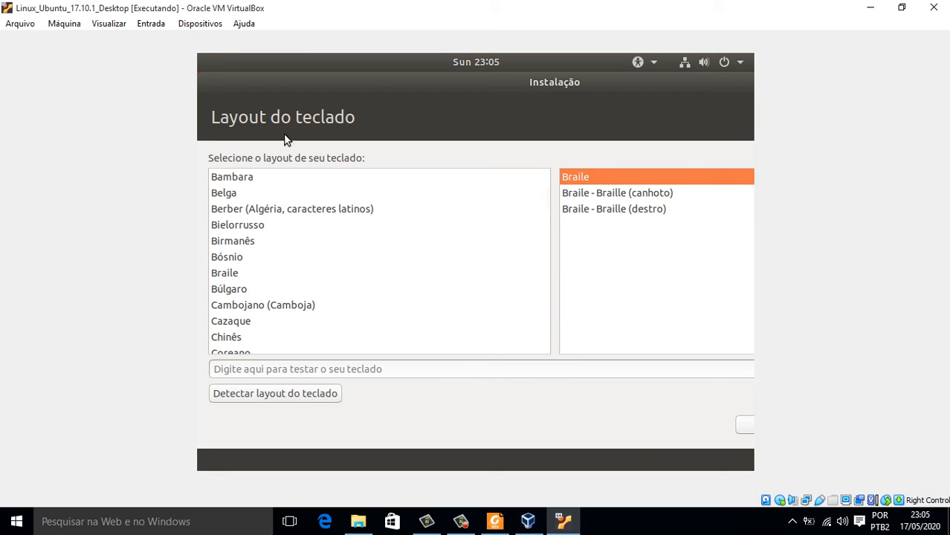
left_click(276, 211)
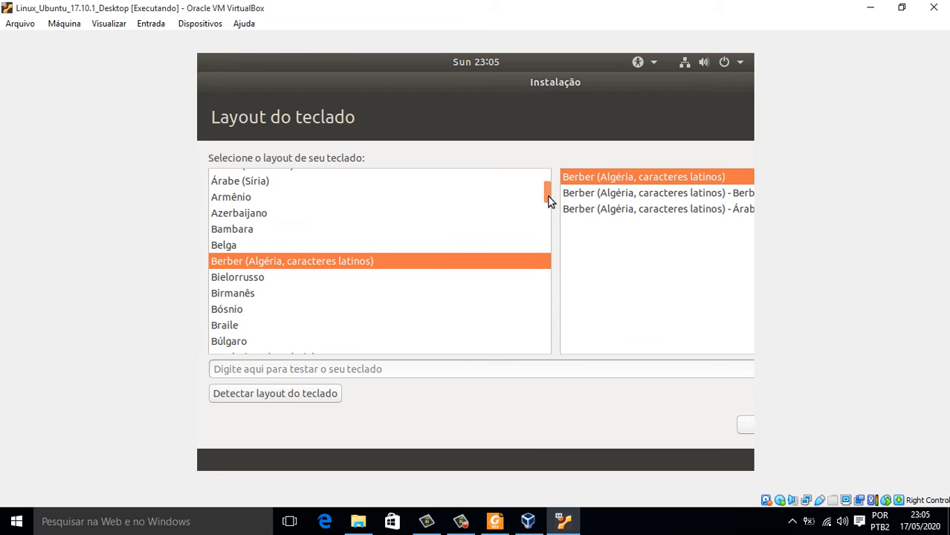
left_click_drag(547, 199, 546, 316)
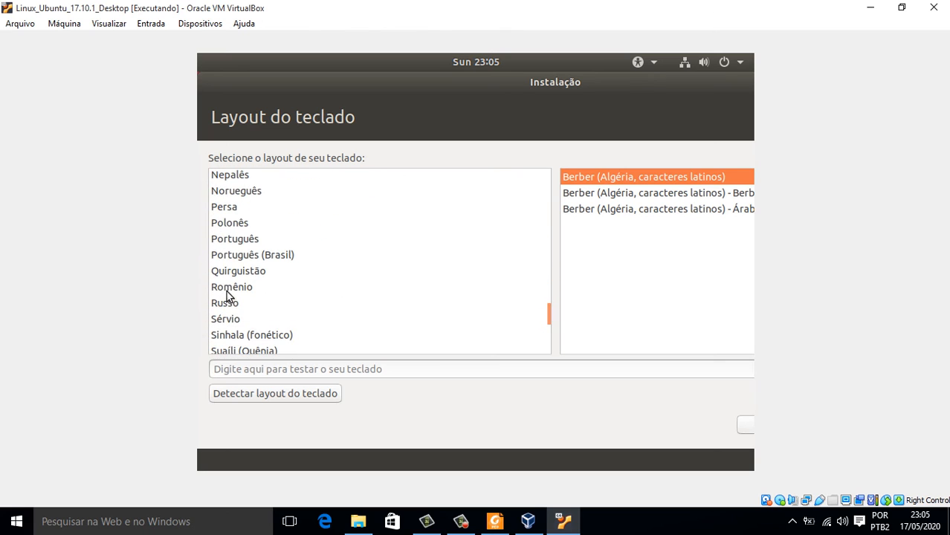
left_click(259, 256)
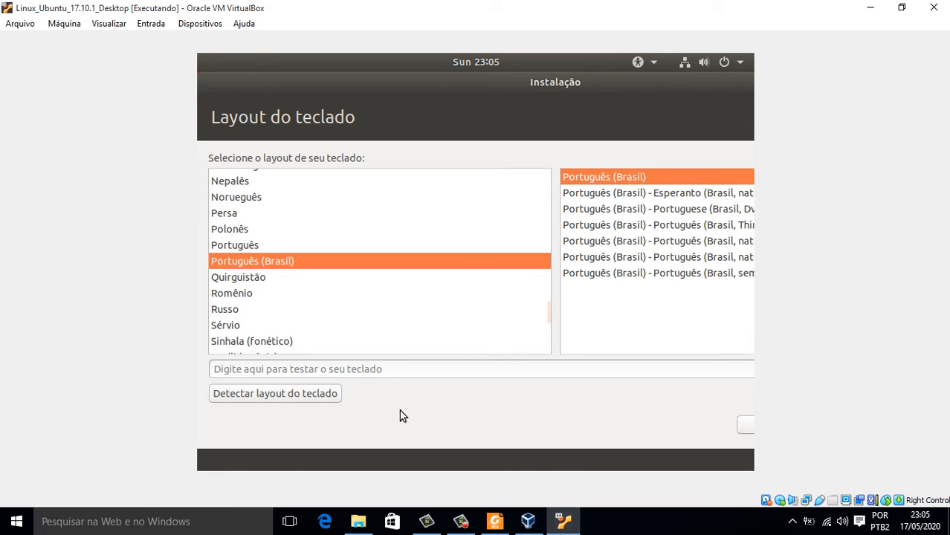
Verify the layout types ç in the test field, erase it, and leave the keyboard step.
left_click(320, 371)
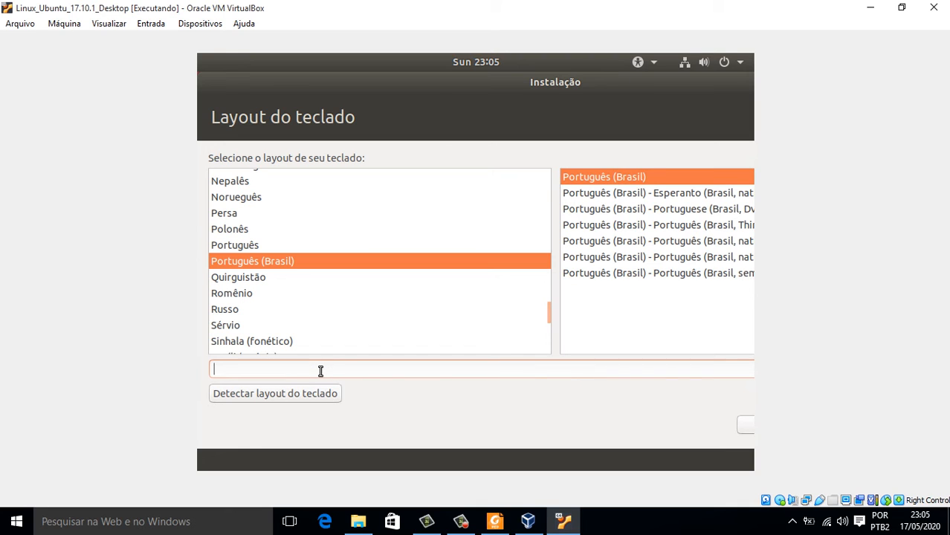
type("ç")
key("BackSpace")
left_click(746, 429)
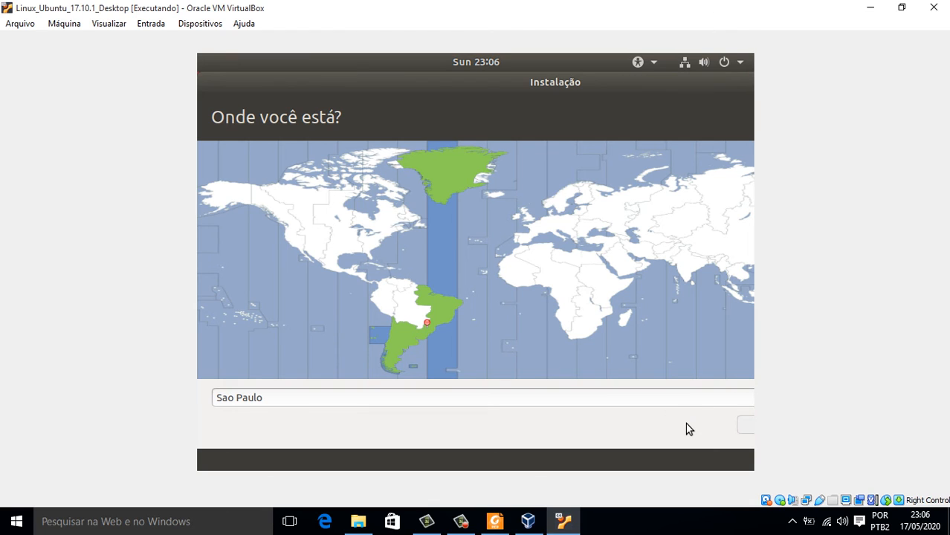
Try La Paz as the time zone, then set it back to Sao Paulo.
key("Tab")
left_click(293, 399)
left_click(412, 312)
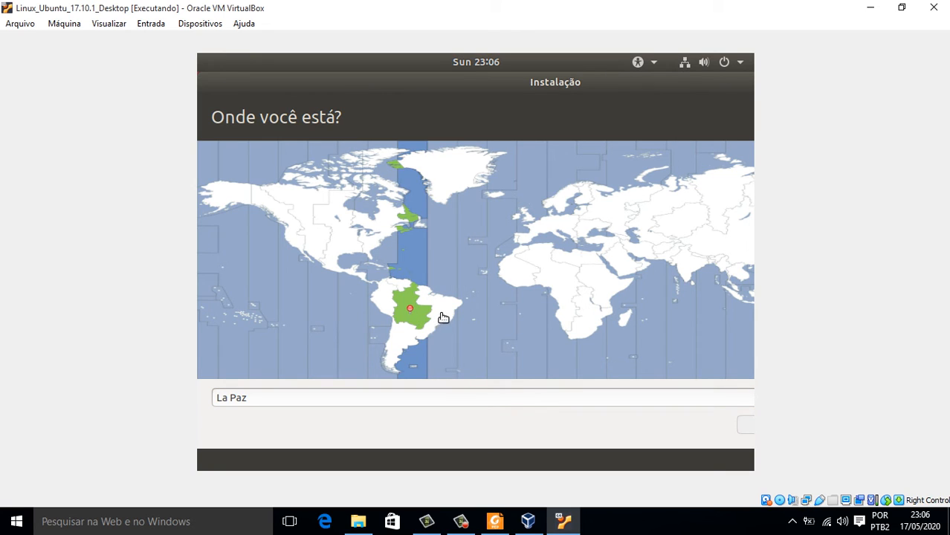
left_click(441, 316)
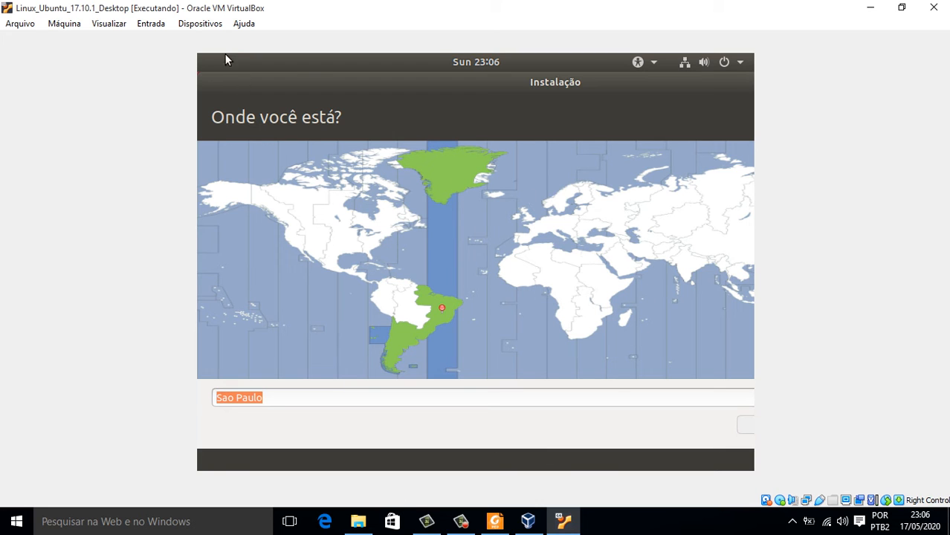
Restore and re-maximize the VM window, then confirm Sao Paulo with Enter.
left_click(902, 8)
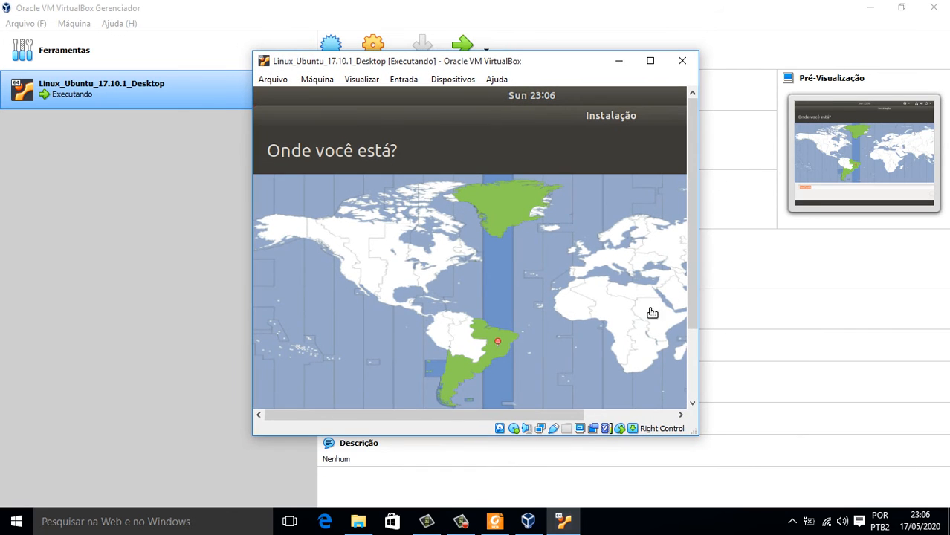
left_click_drag(530, 415, 642, 405)
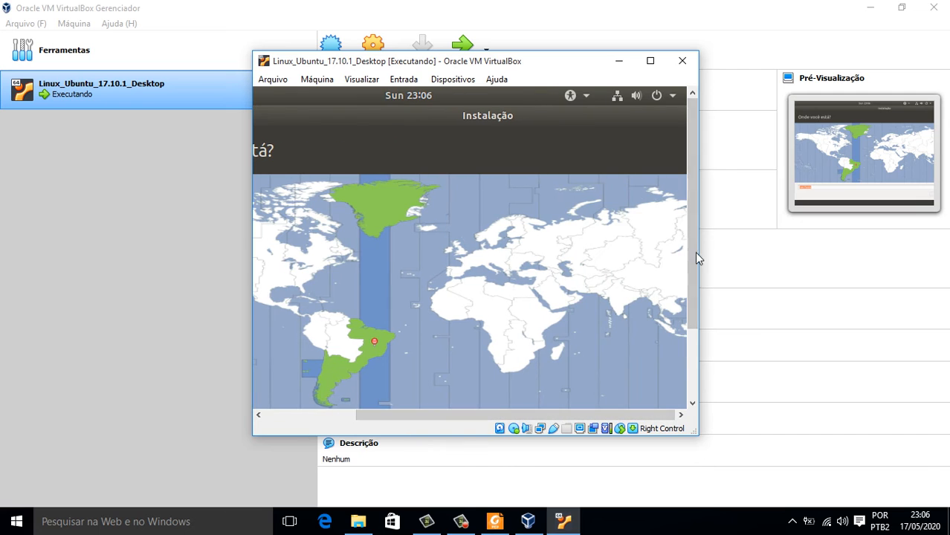
left_click_drag(697, 257, 613, 385)
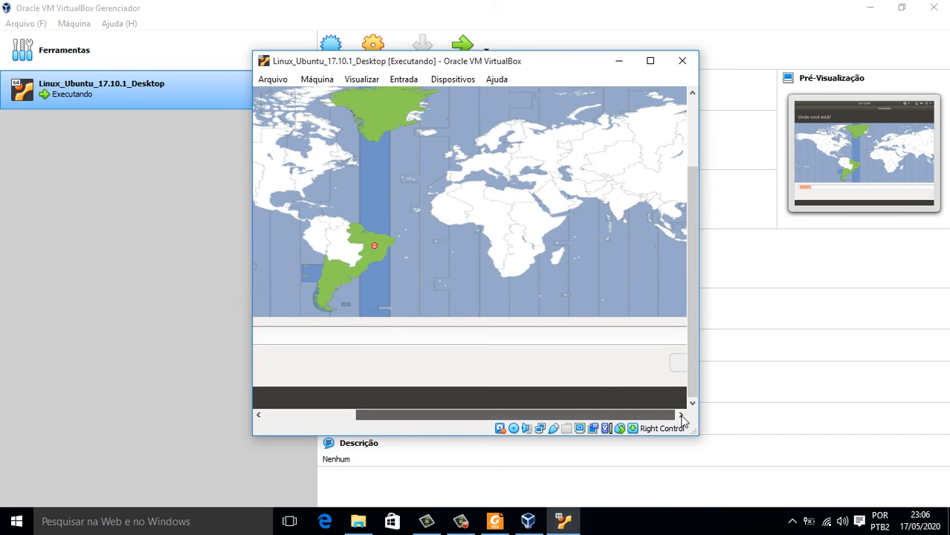
left_click(653, 63)
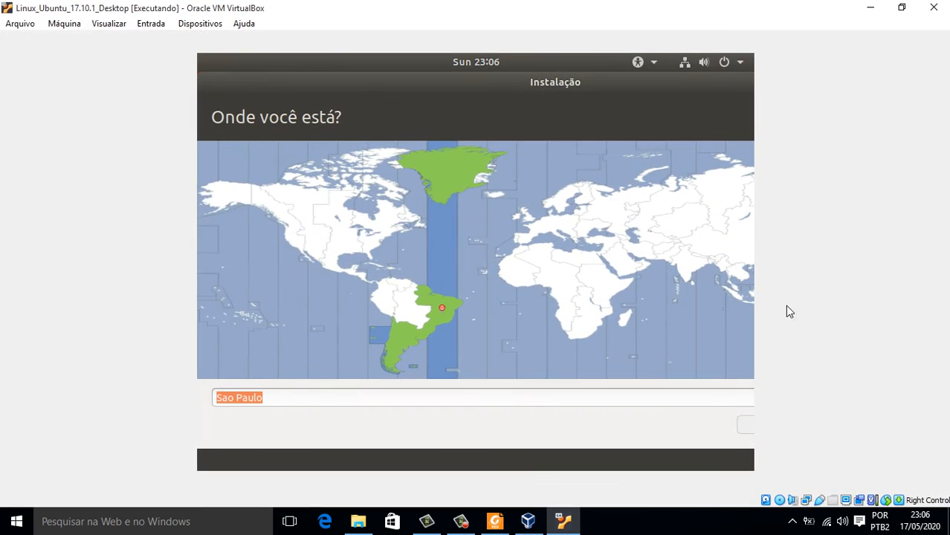
left_click(701, 396)
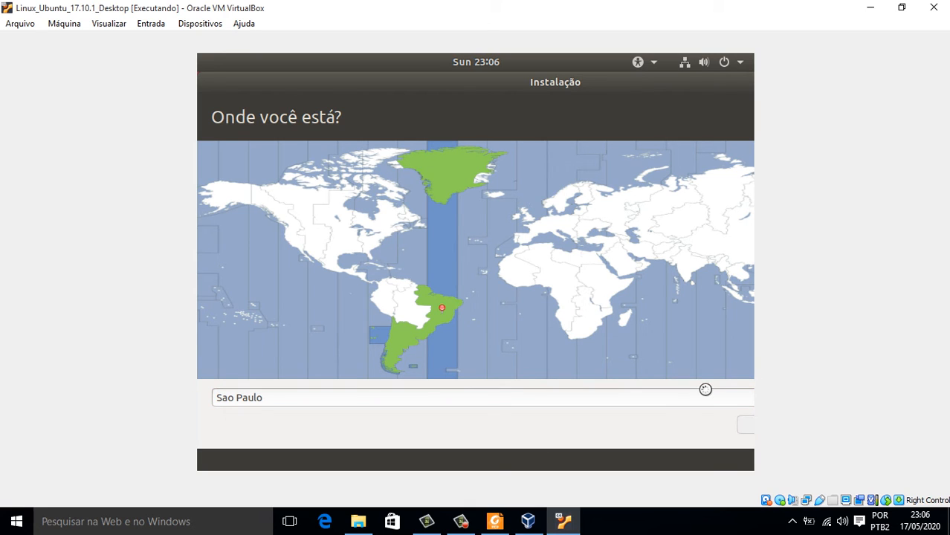
key("Return")
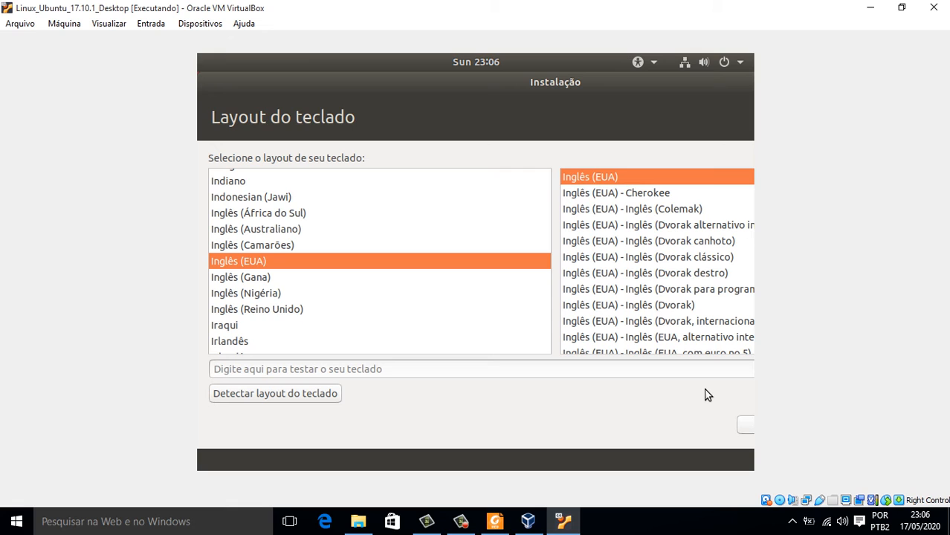
Choose Português (Brasil) in the layout list by keyboard and move focus past the test field.
left_click(258, 282)
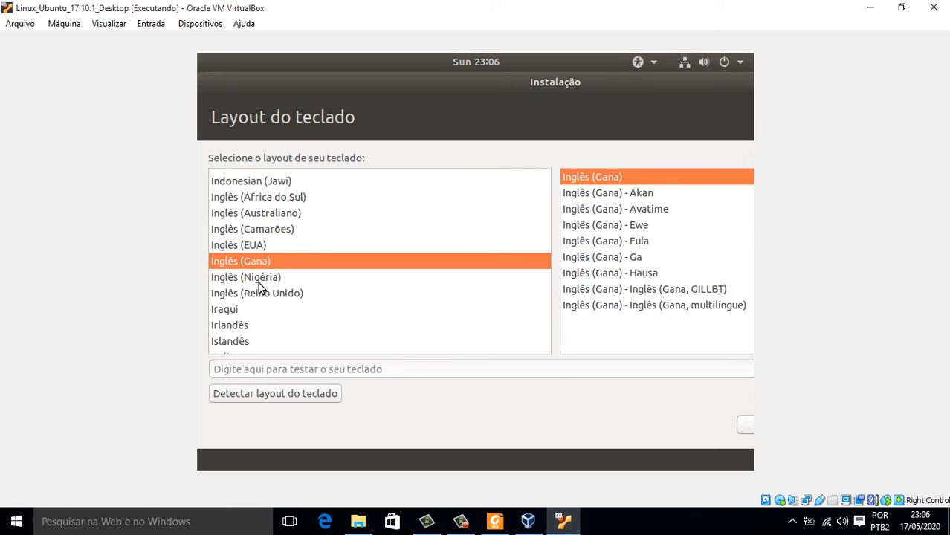
type("p")
key("Down")
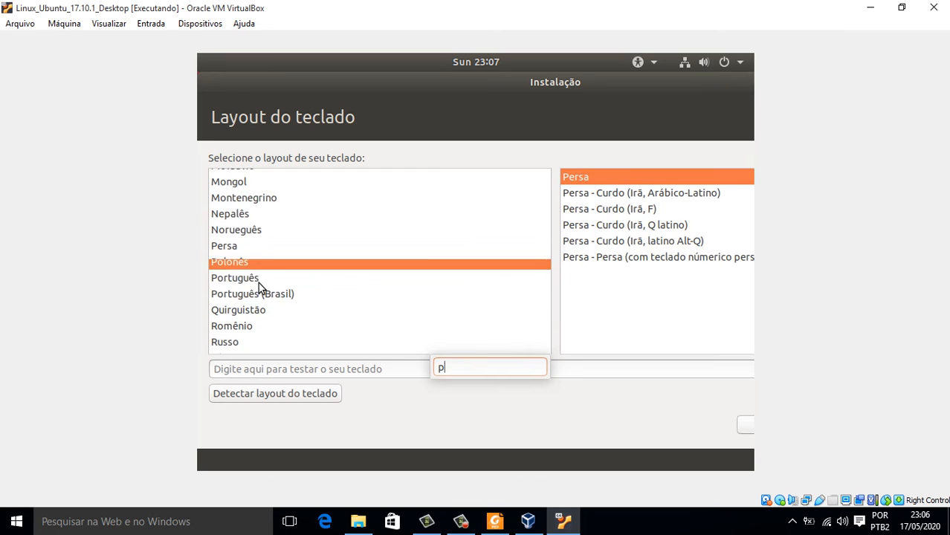
key("Down")
key("Down")
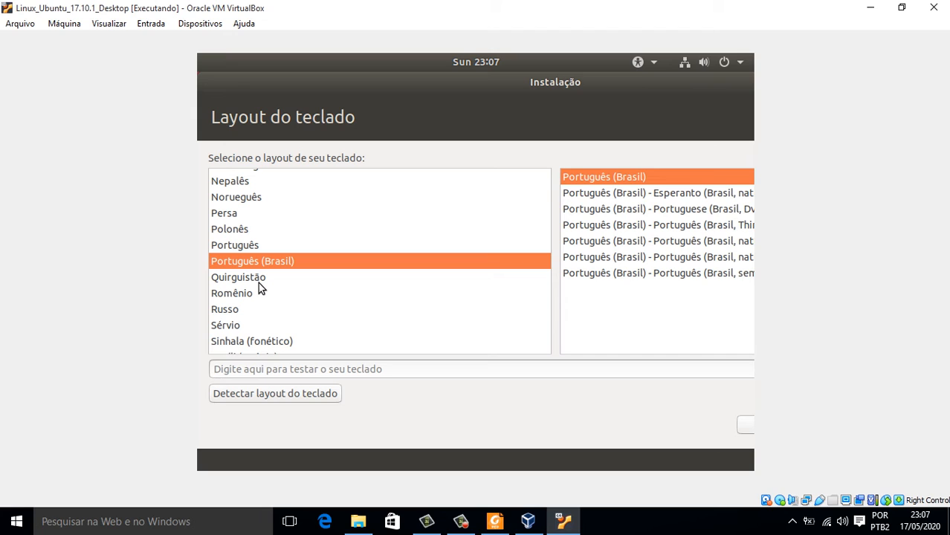
key("Tab")
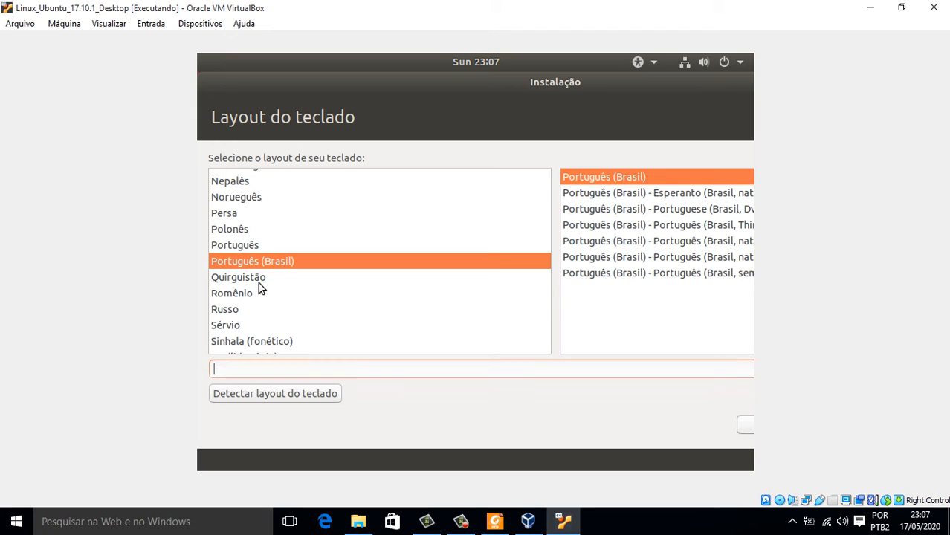
key("Tab")
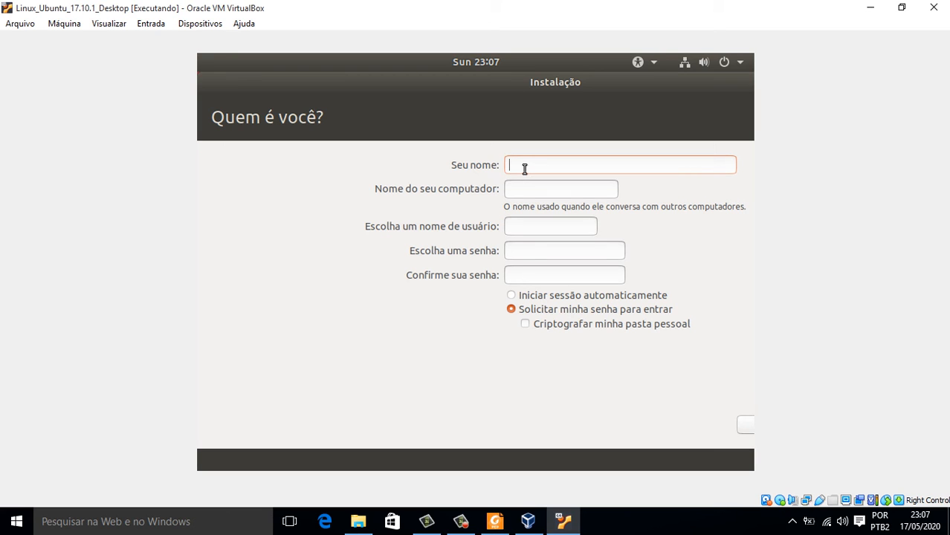
Enter the user's full name and remove the '-VirtualBox' suffix from the computer name.
type("Enoque ")
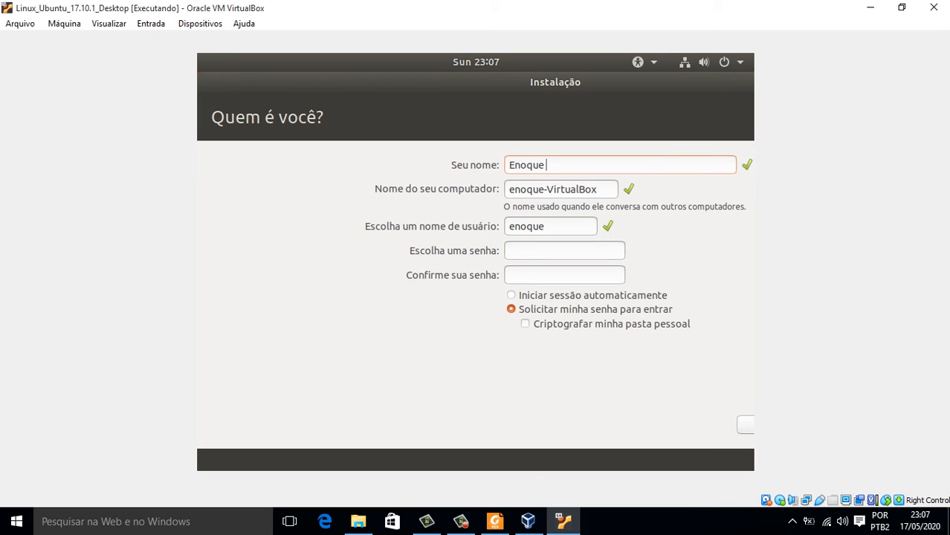
type("Pires")
left_click_drag(547, 190, 623, 190)
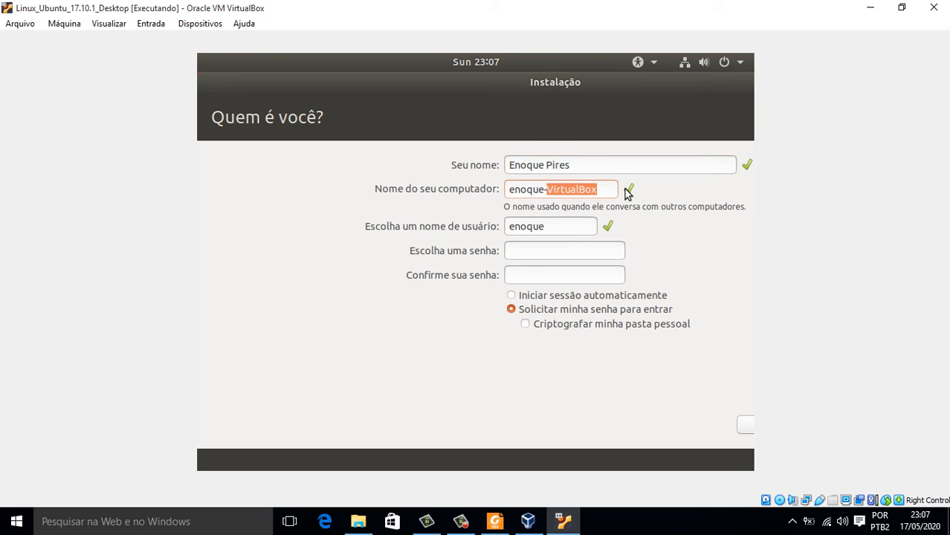
key("BackSpace")
key("BackSpace")
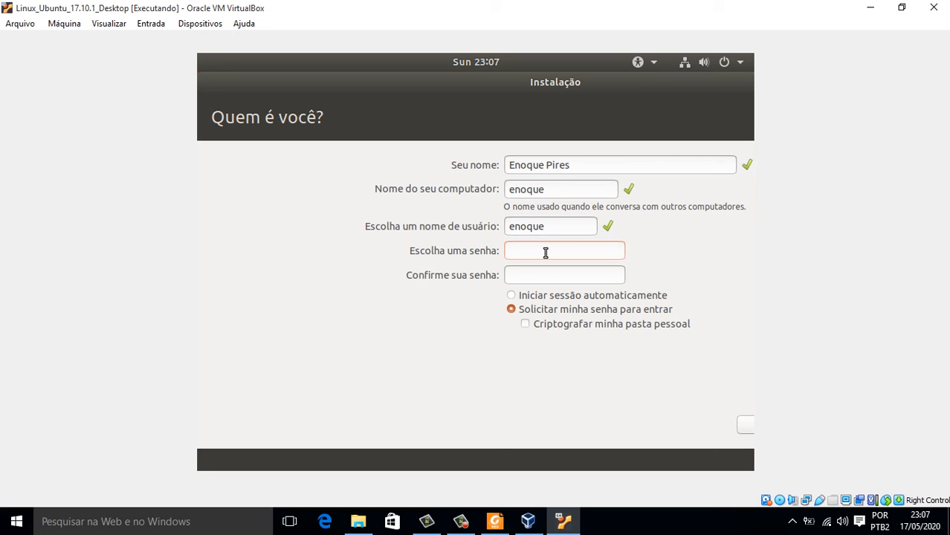
Enter the account password and its confirmation, then continue to start the installation.
type("12345")
key("Tab")
type("12345")
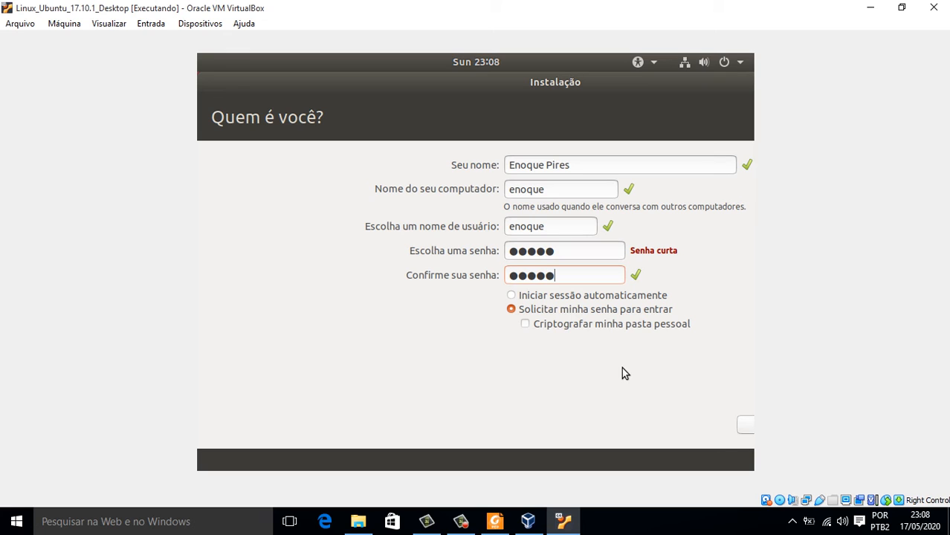
key("Tab")
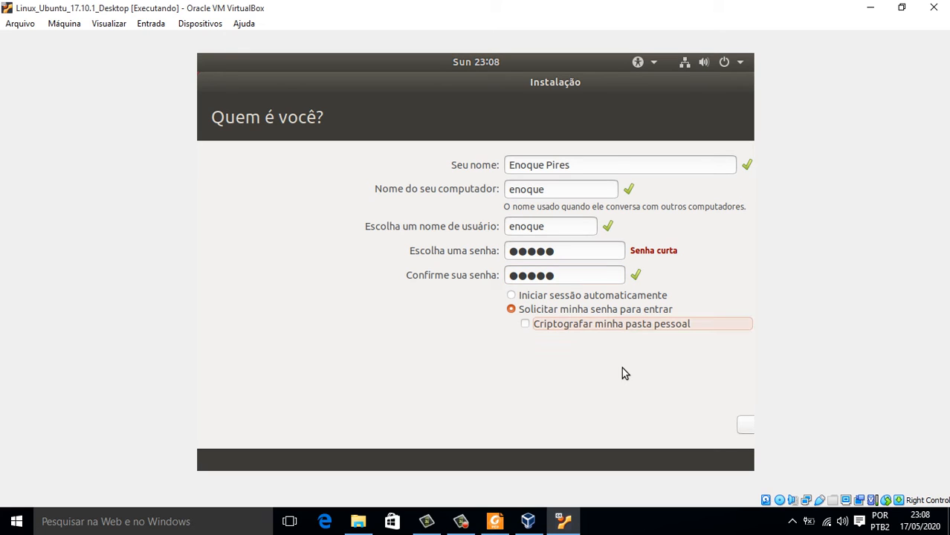
key("Tab")
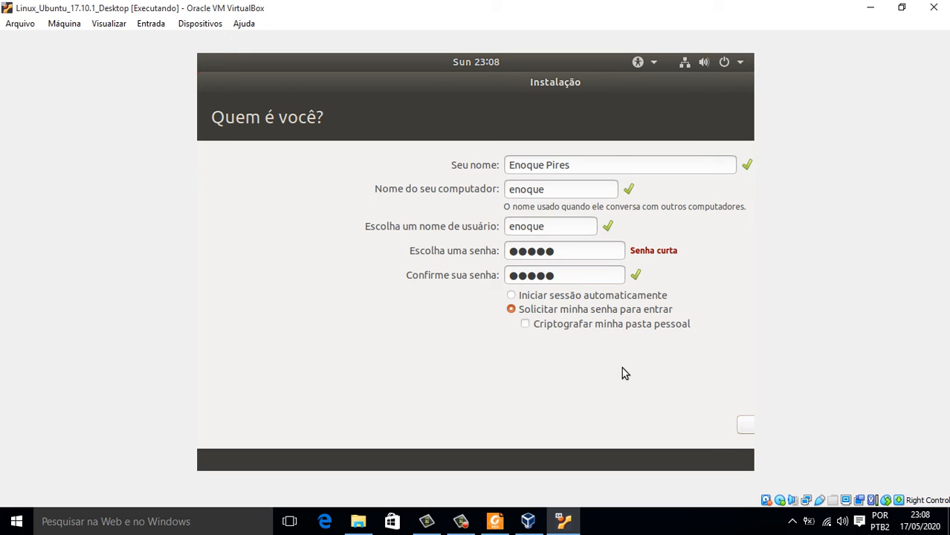
key("Return")
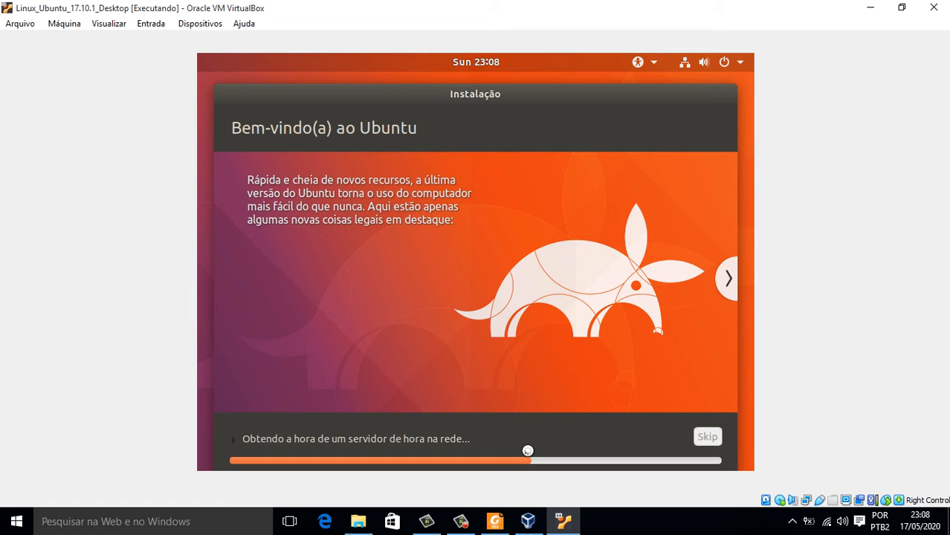
Choose Reiniciar agora in the 'Instalação concluída' dialog to reboot the VM.
left_click(461, 521)
left_click(495, 521)
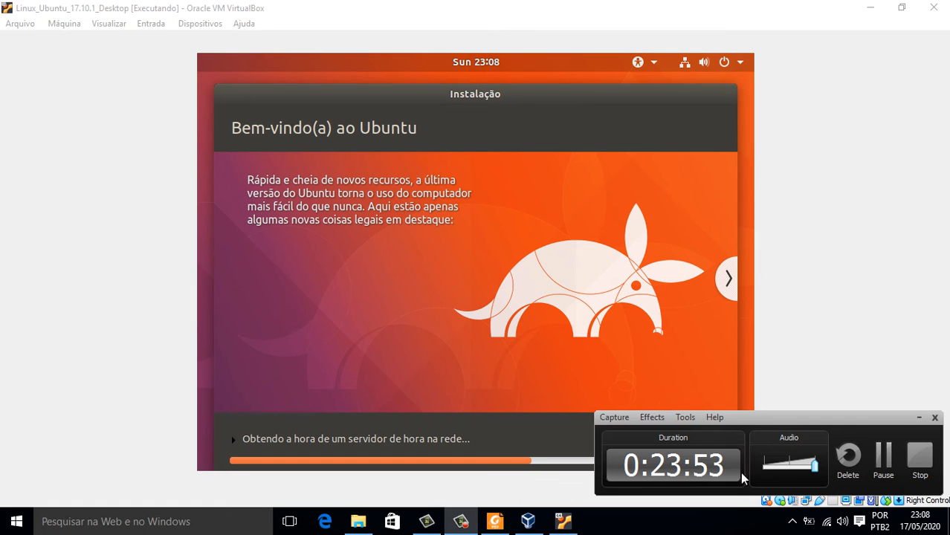
left_click(881, 452)
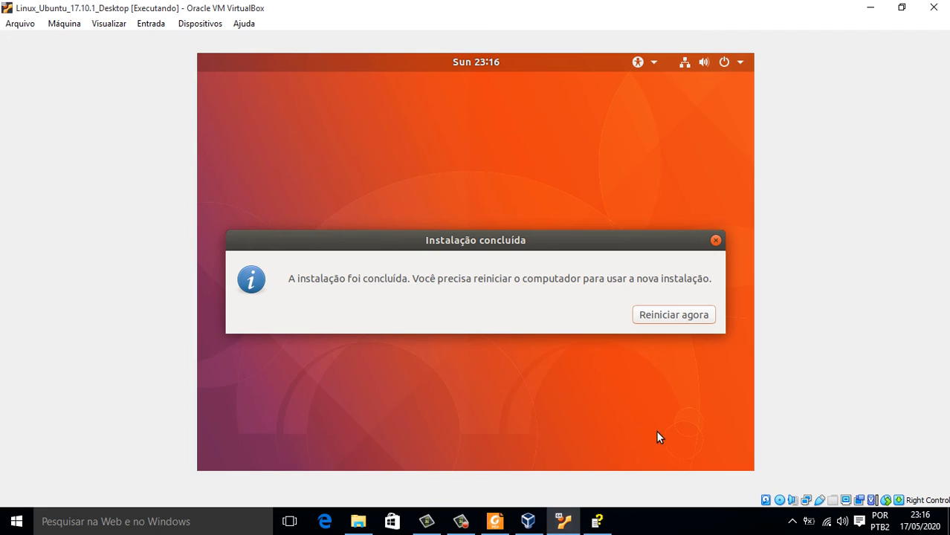
left_click(656, 313)
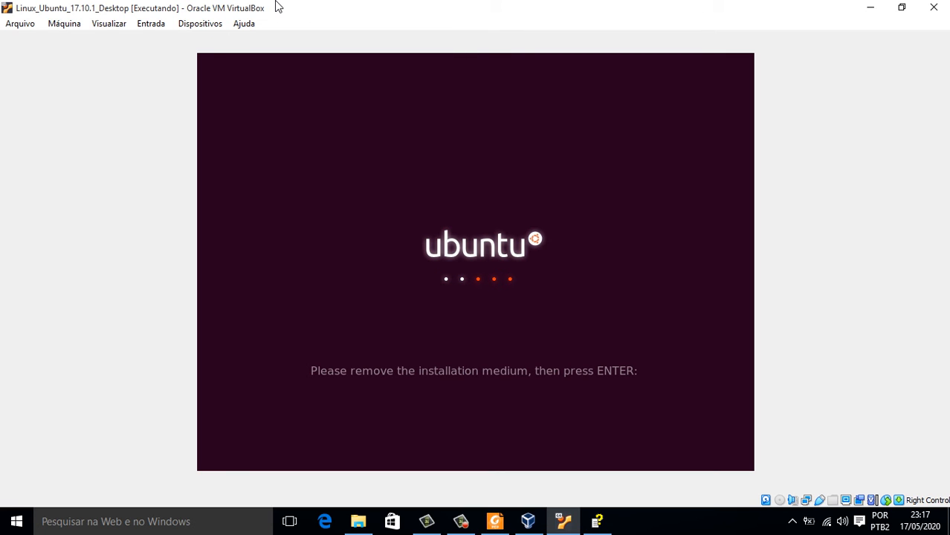
Confirm the remove-medium prompt to reboot the Ubuntu VM, checking Dispositivos > Discos Ópticos without changes.
key("Return")
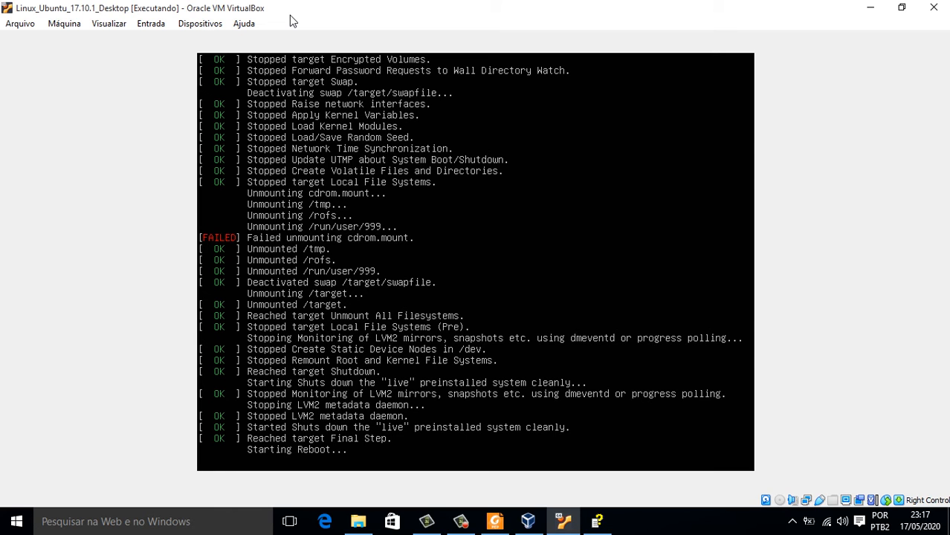
left_click(189, 26)
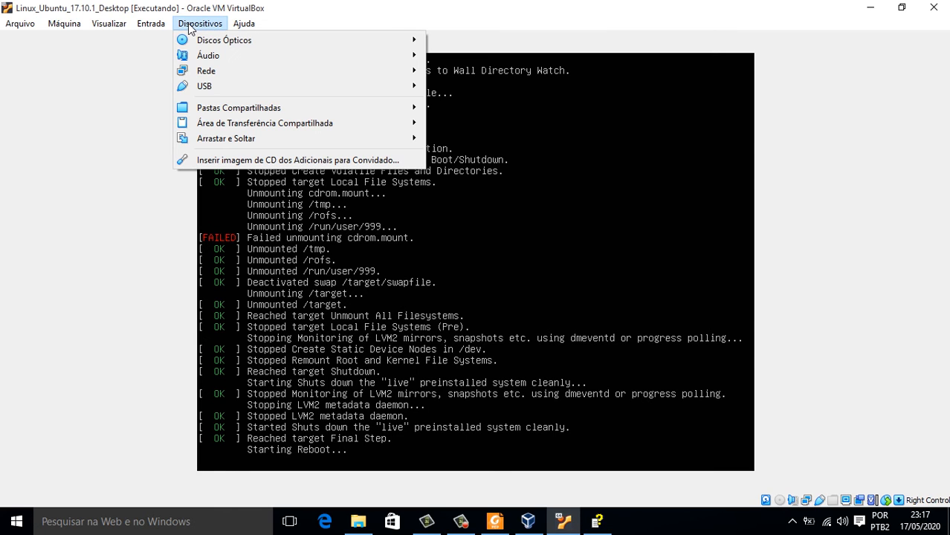
mouse_move(212, 44)
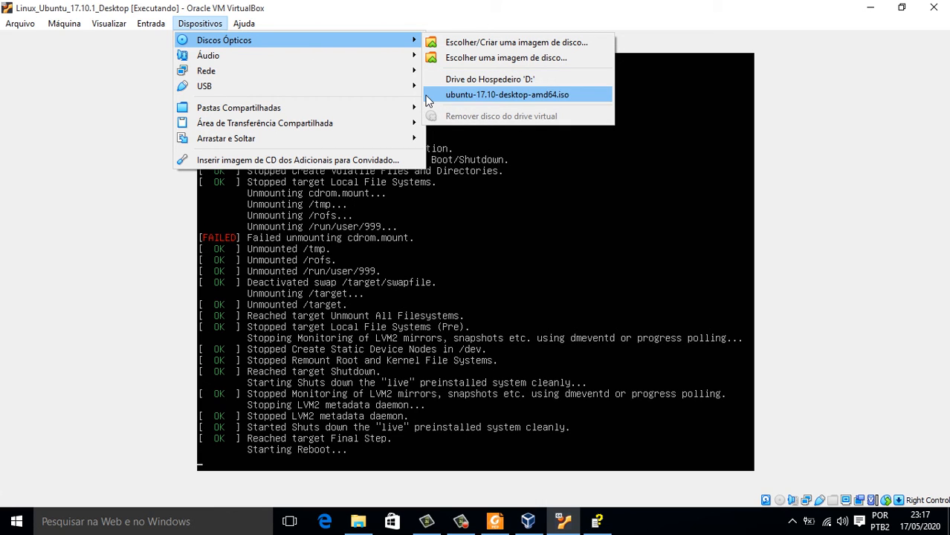
left_click(292, 13)
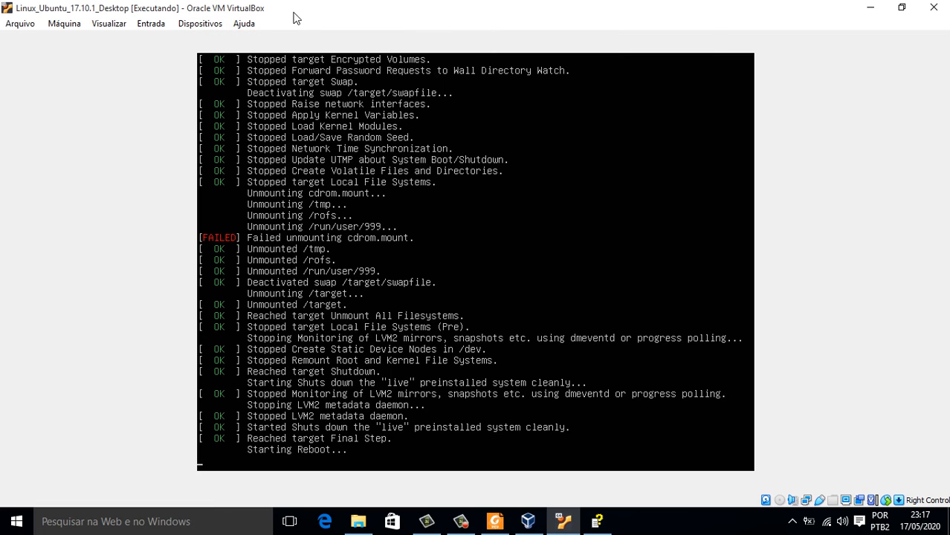
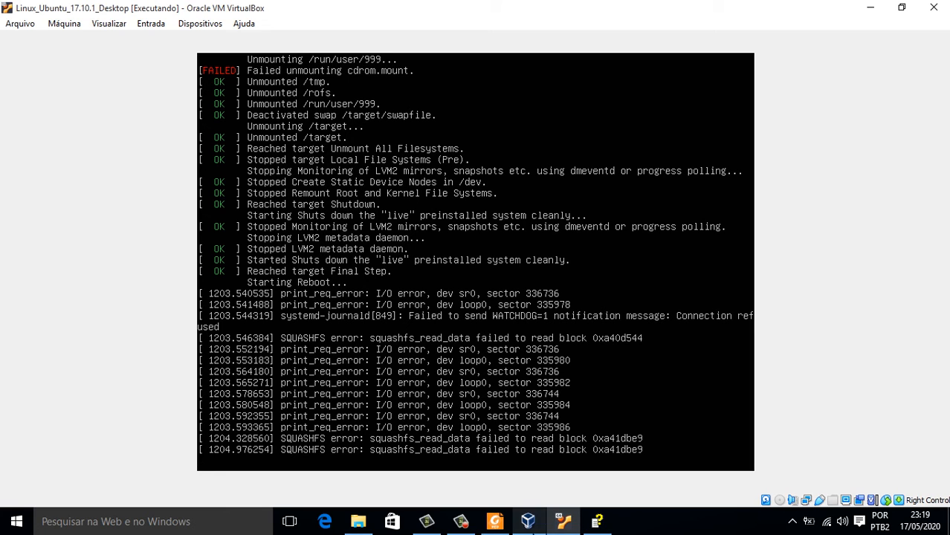
Wait for the Ubuntu VM to reboot past the shutdown log to its login screen.
left_click(461, 522)
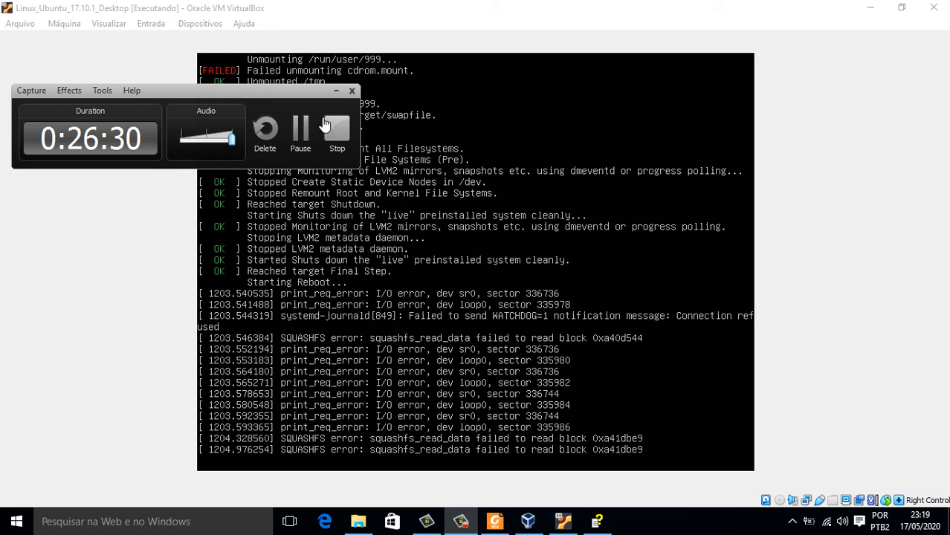
left_click(298, 134)
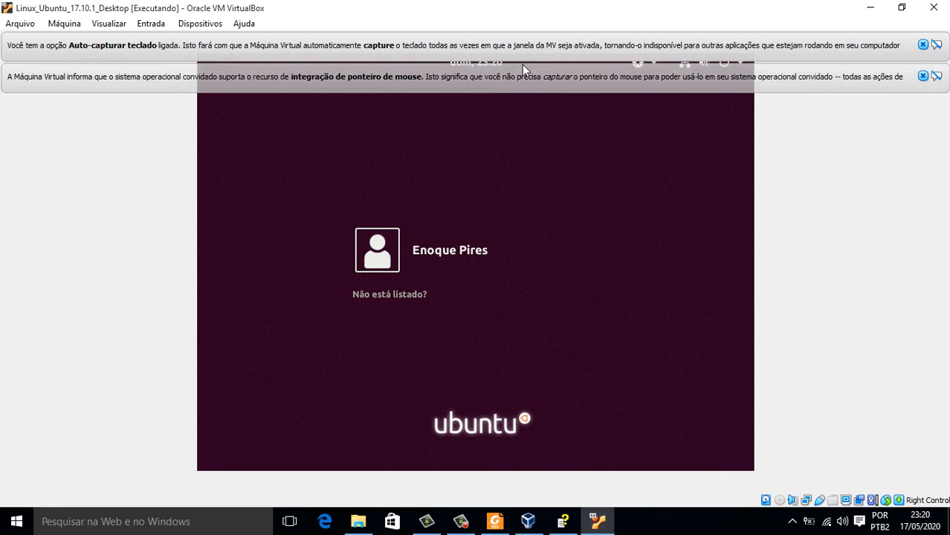
Dismiss both VirtualBox notification bars and log in to the user account with its password.
left_click(937, 46)
left_click(937, 45)
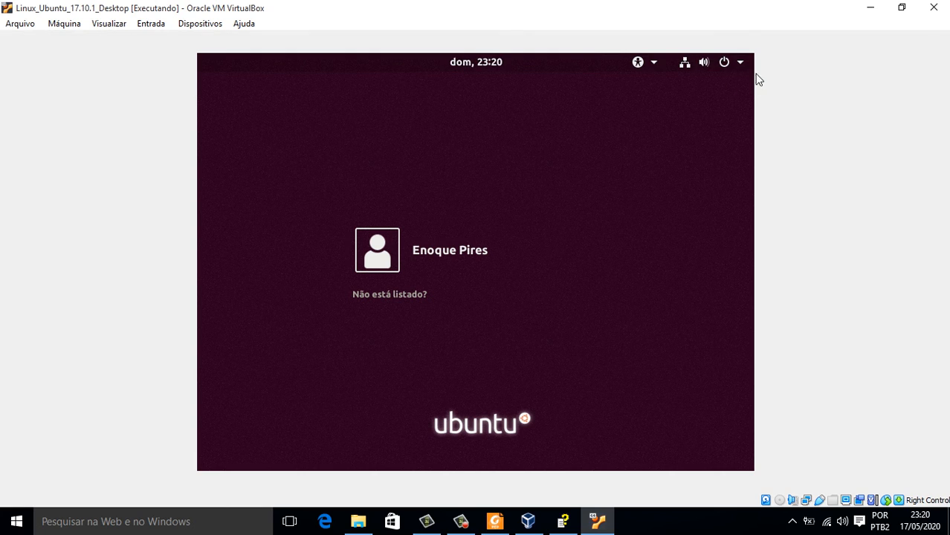
left_click(450, 259)
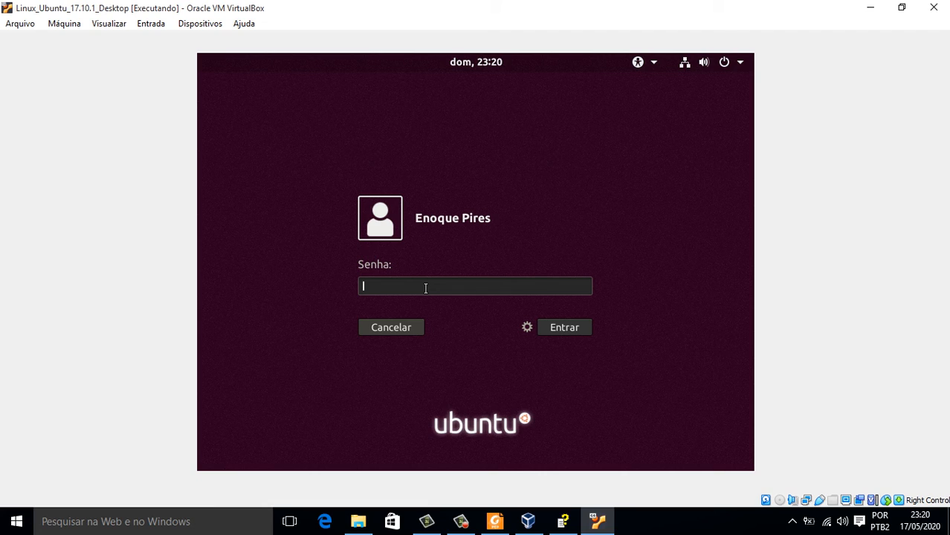
type("*****")
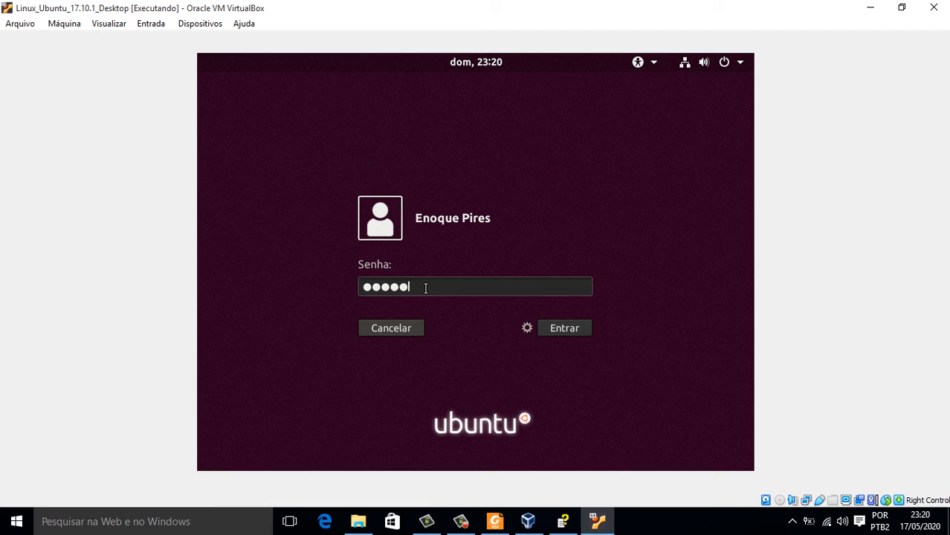
key("Return")
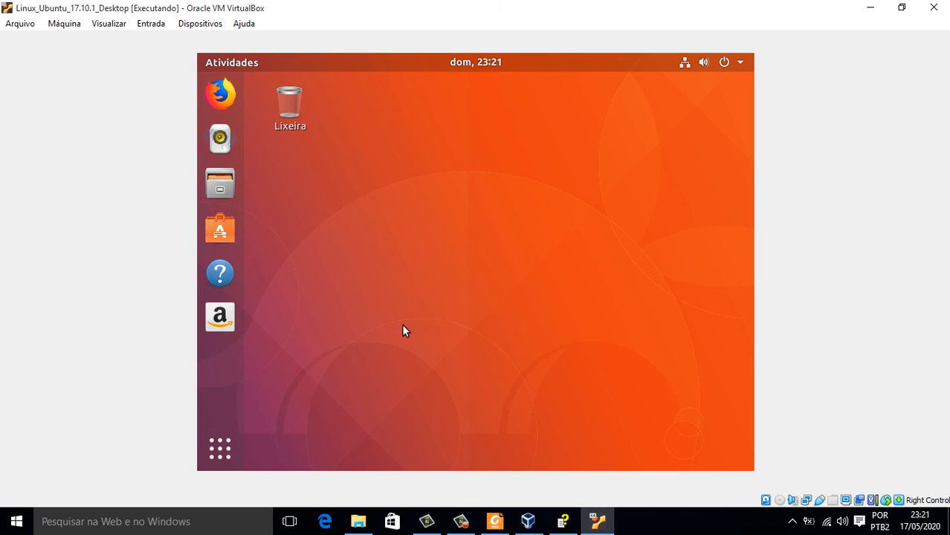
Launch Configurações from the system status menu and go to the Rede network page.
left_click(220, 455)
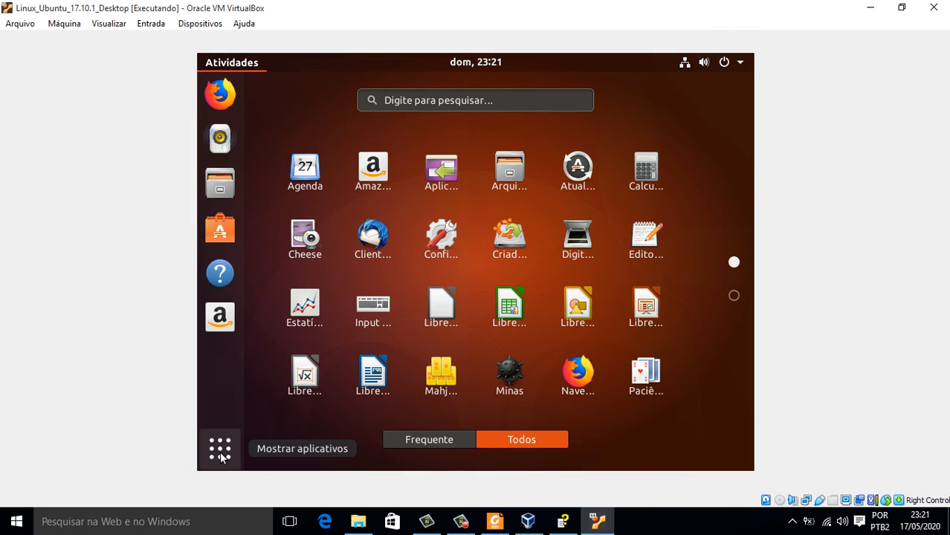
left_click(732, 66)
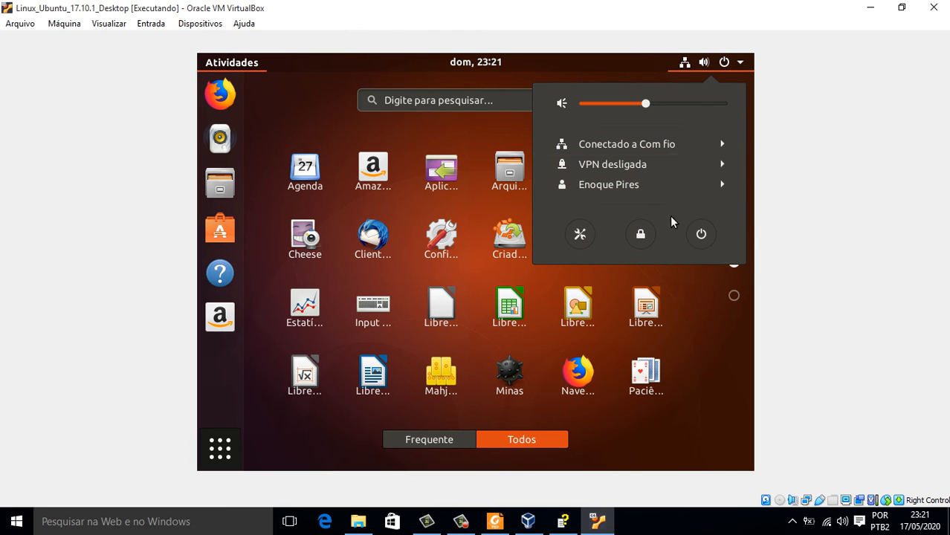
left_click(581, 235)
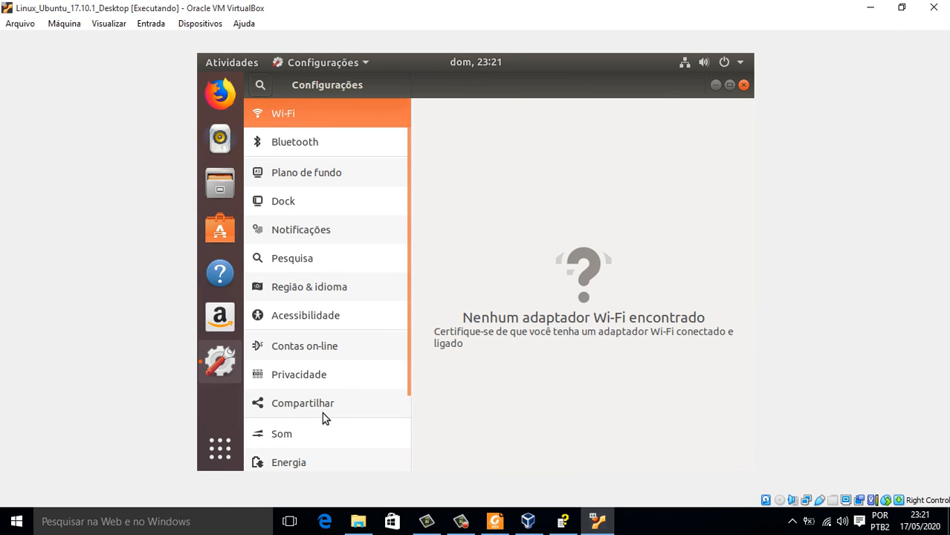
scroll(322, 413, "down", 3)
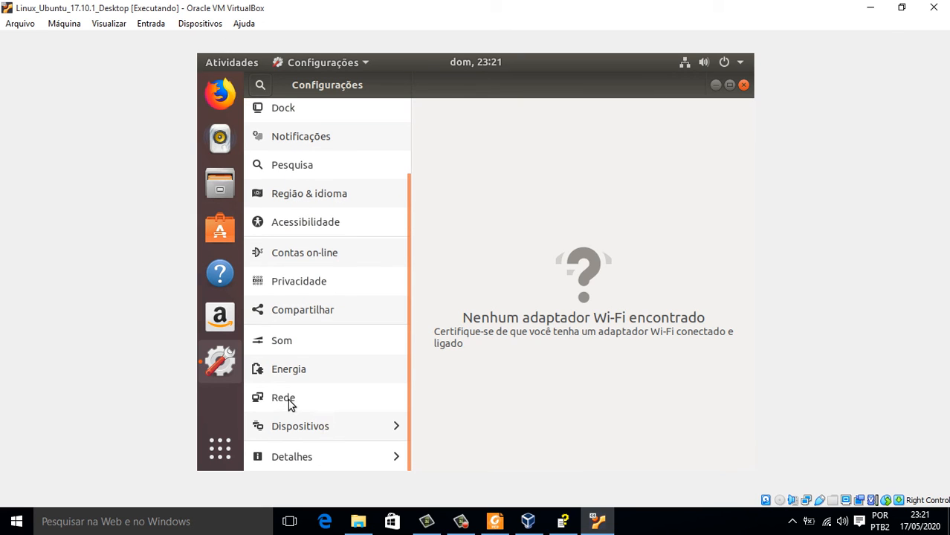
left_click(289, 402)
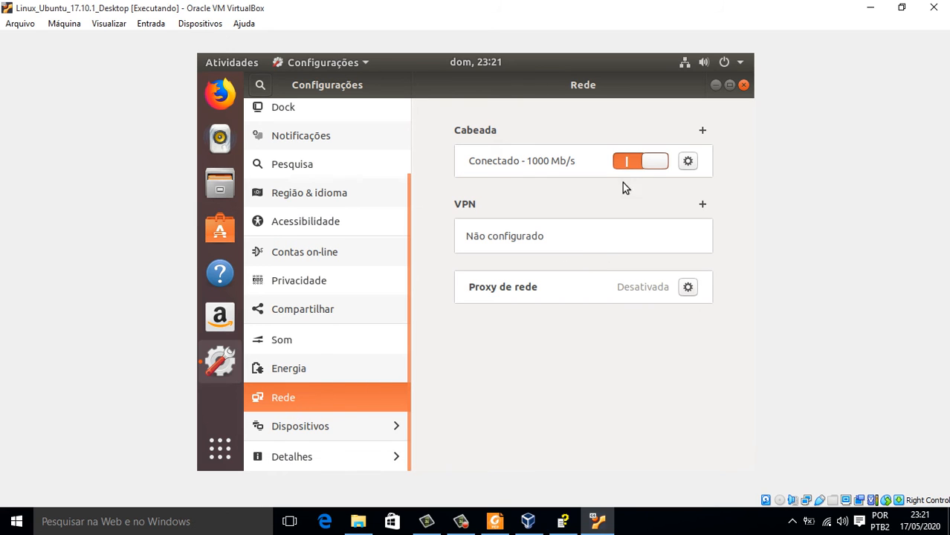
left_click(685, 64)
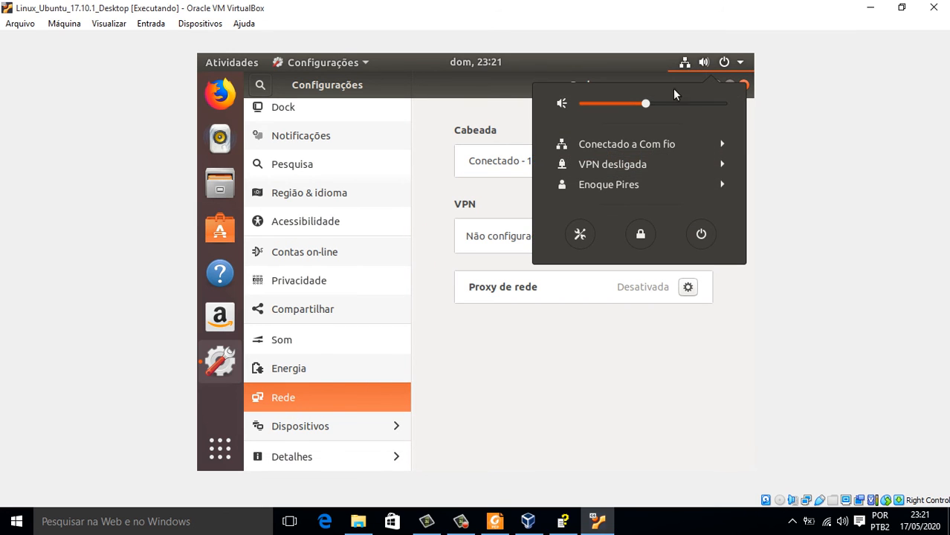
left_click(683, 144)
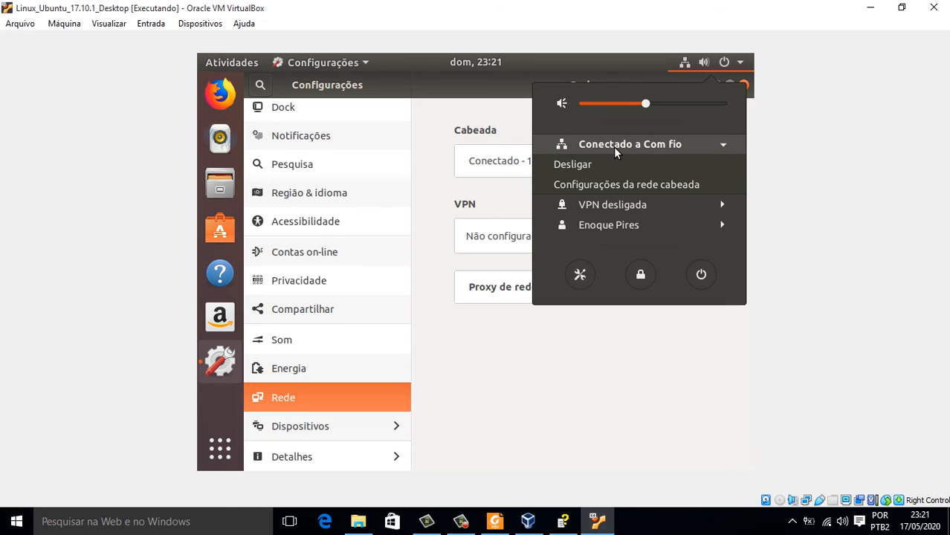
left_click(576, 344)
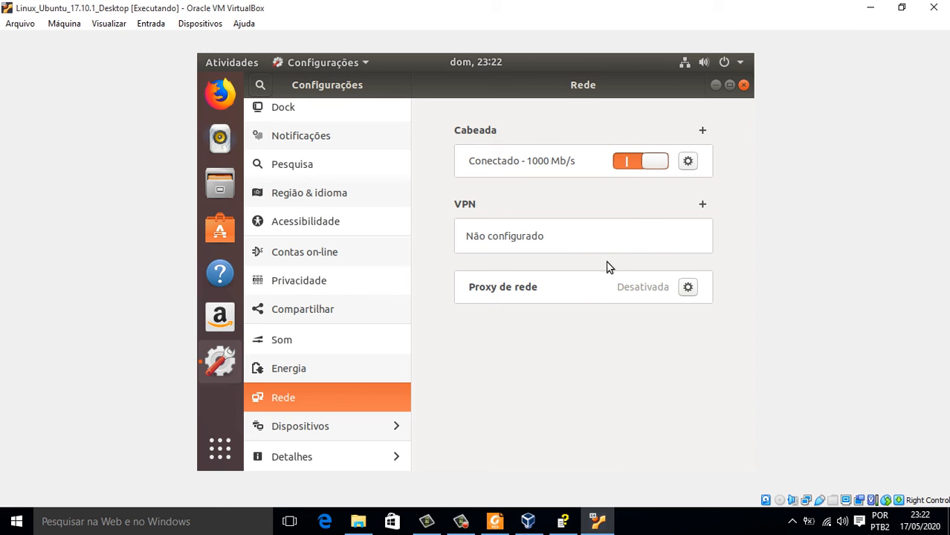
left_click(627, 161)
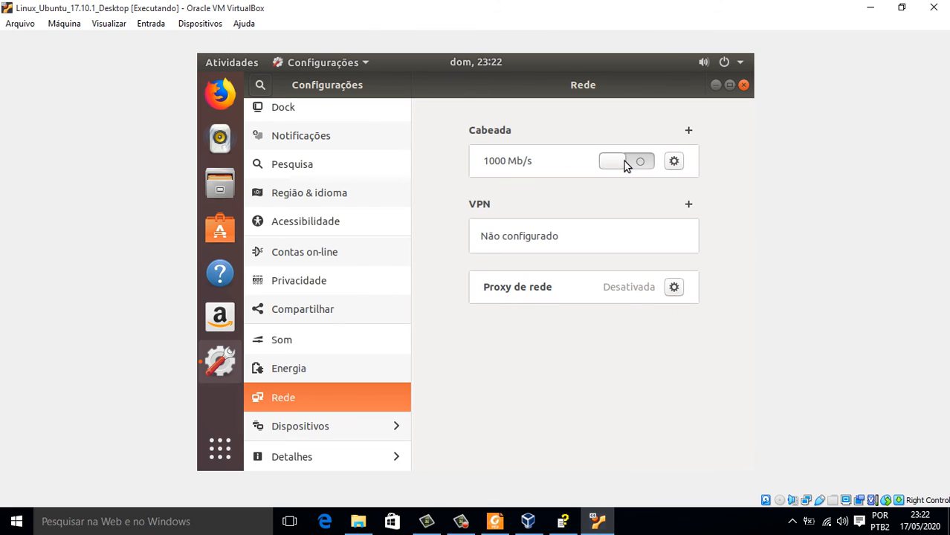
left_click(650, 163)
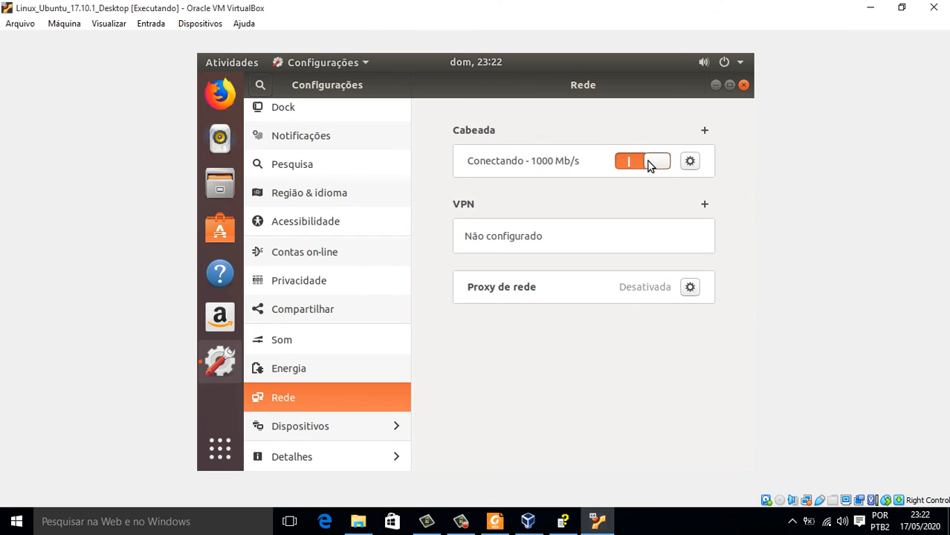
left_click(695, 161)
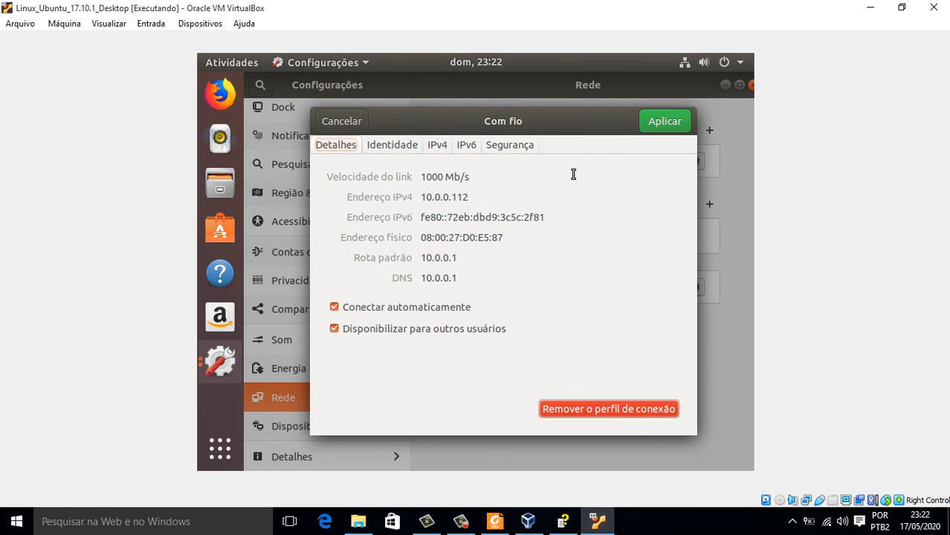
left_click(664, 122)
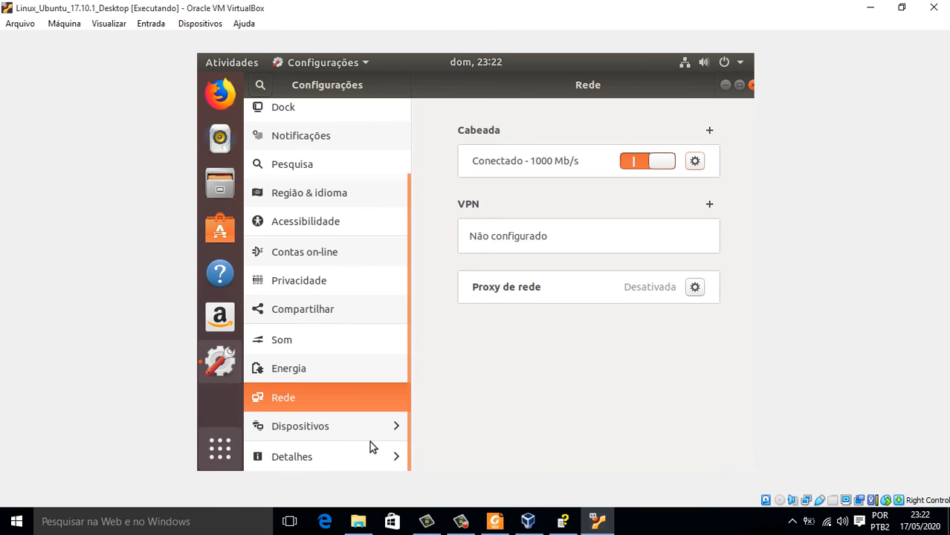
left_click_drag(407, 373, 430, 260)
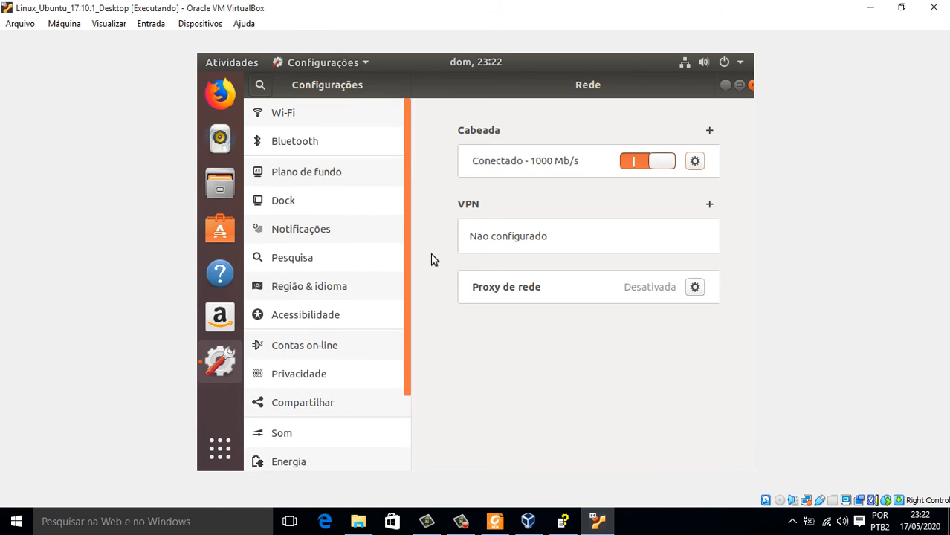
Set the Dock position on screen to Bottom, then close Configurações.
left_click(281, 203)
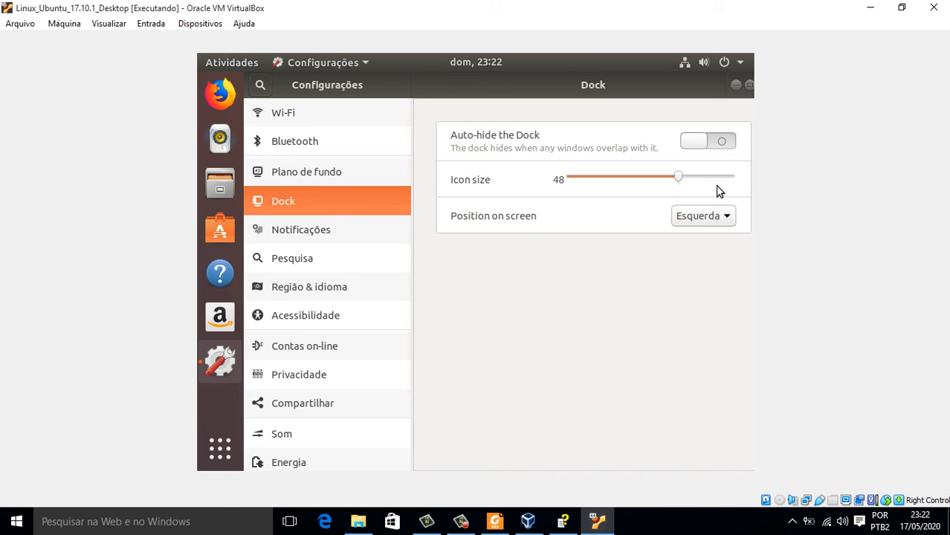
left_click(718, 223)
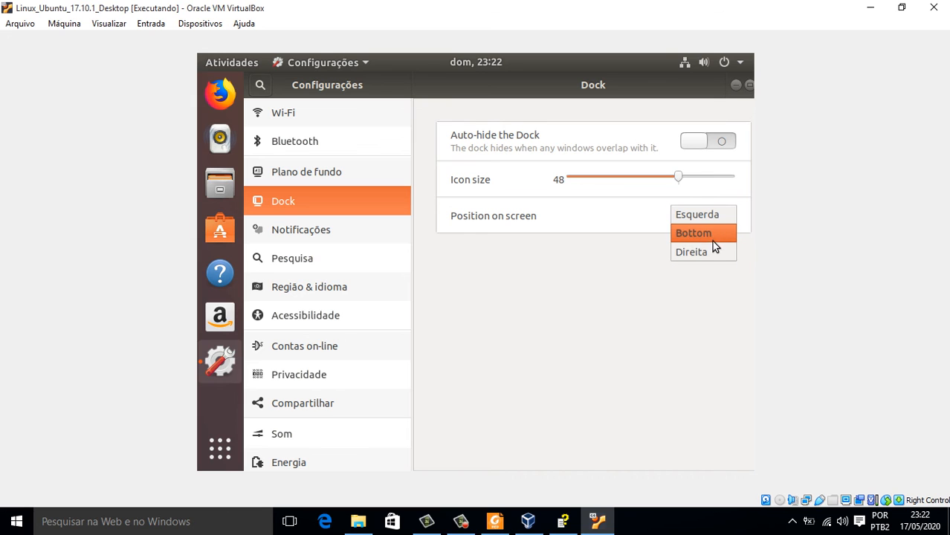
left_click(710, 237)
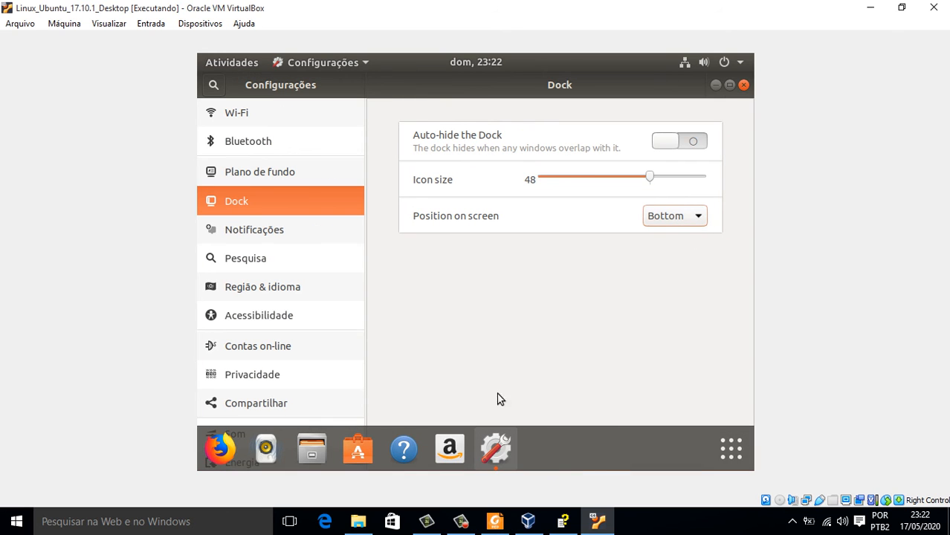
left_click(744, 85)
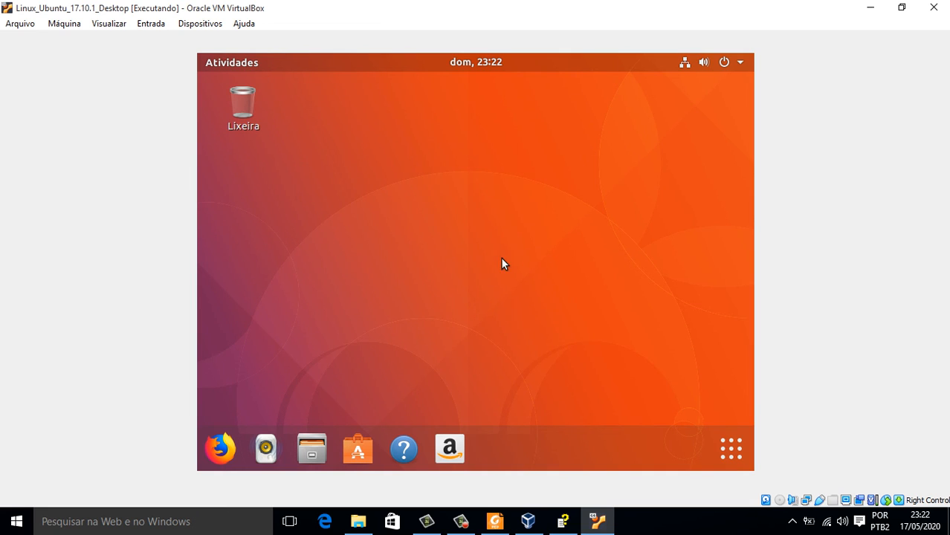
Launch Firefox, search Google for 'ubuntu', then close Firefox with both tabs.
left_click(220, 449)
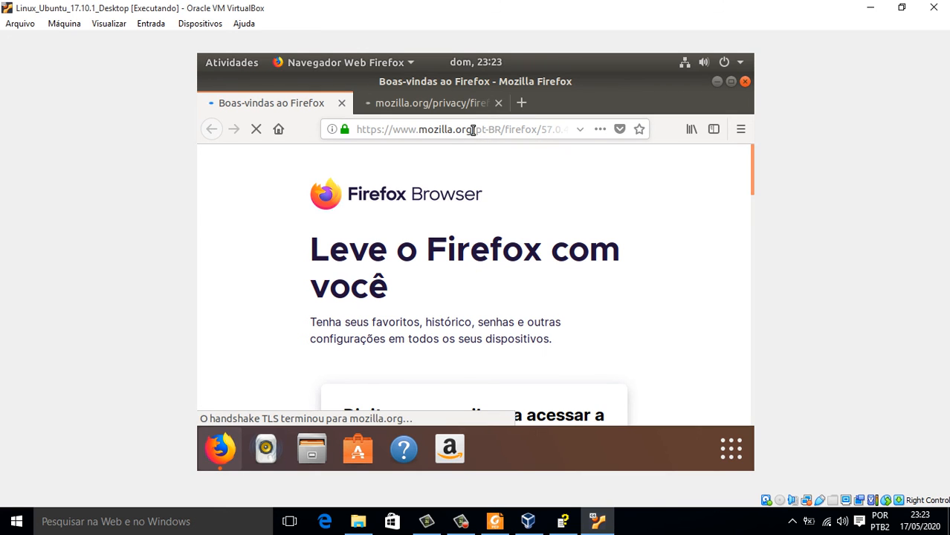
left_click(471, 129)
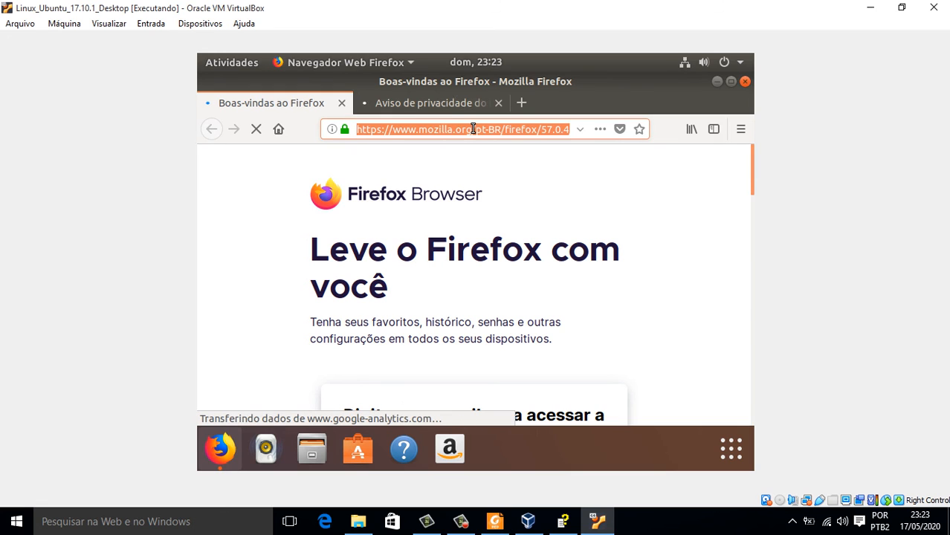
type("g")
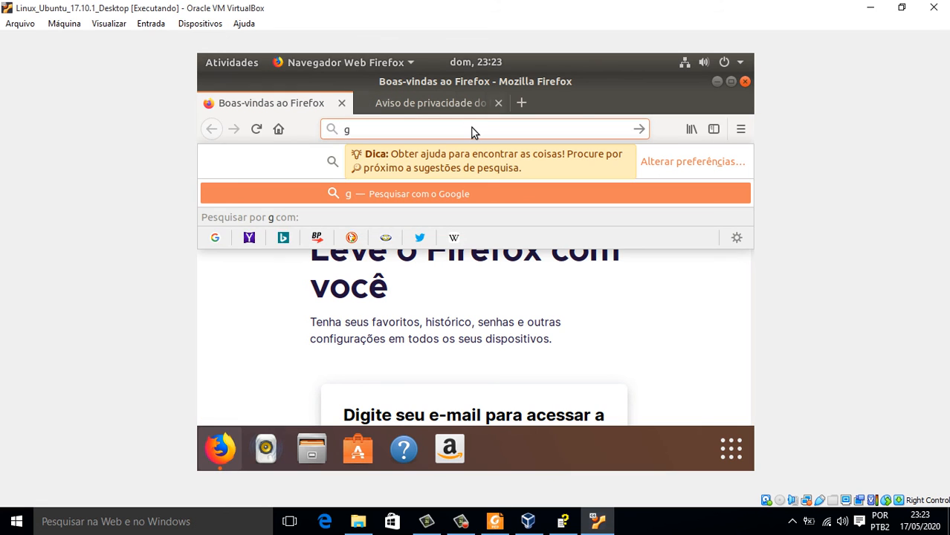
type("oog")
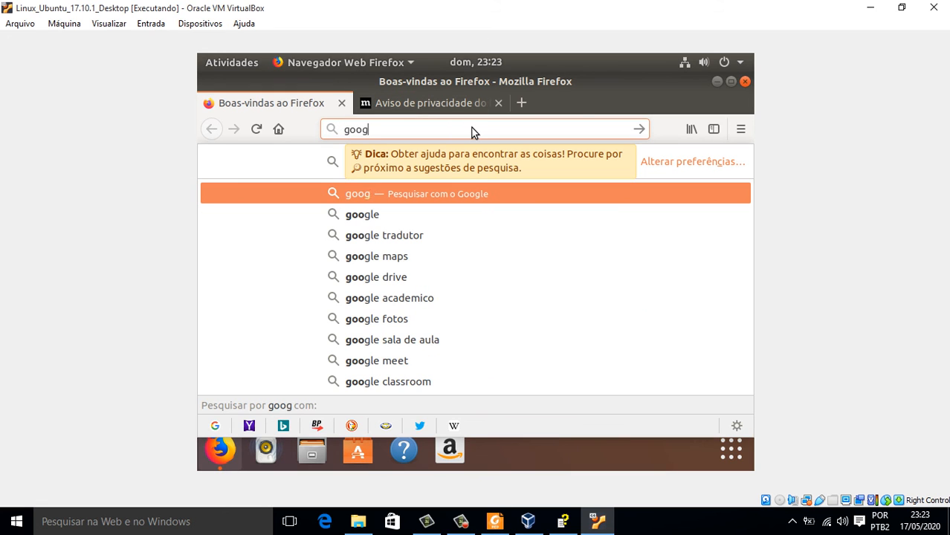
type("le.com")
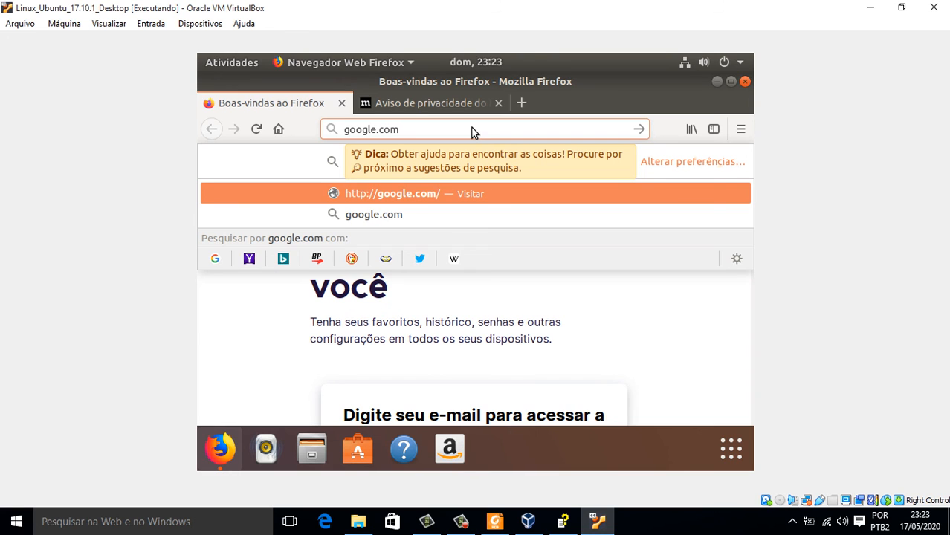
double_click(473, 129)
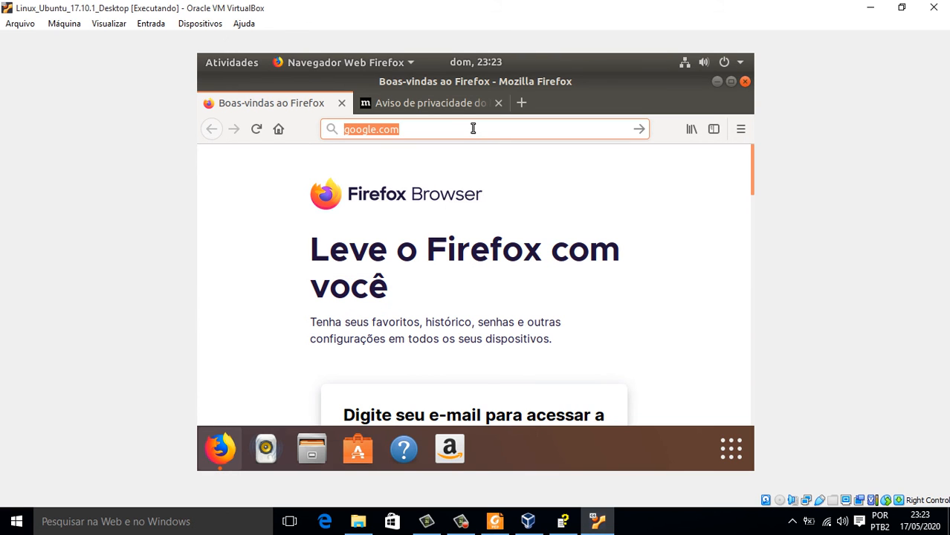
key("BackSpace")
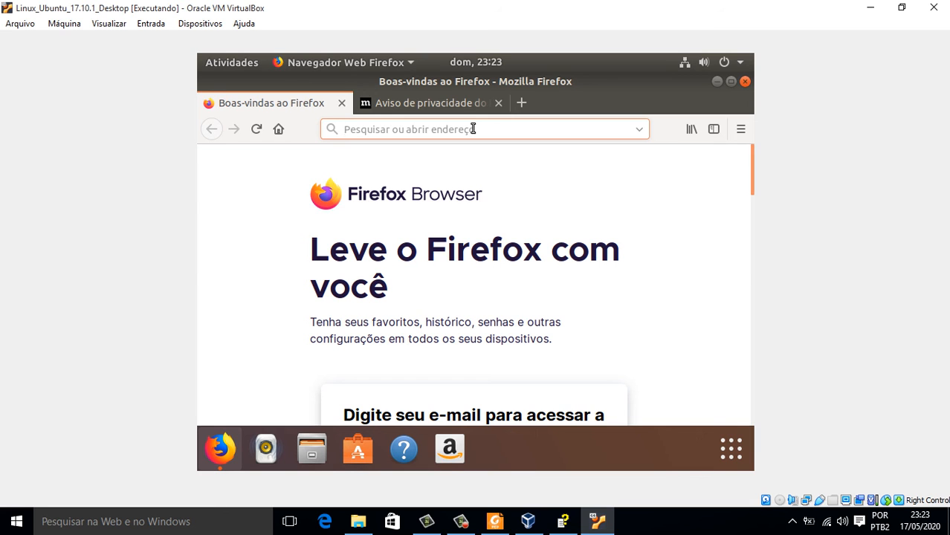
type("ut")
key("BackSpace")
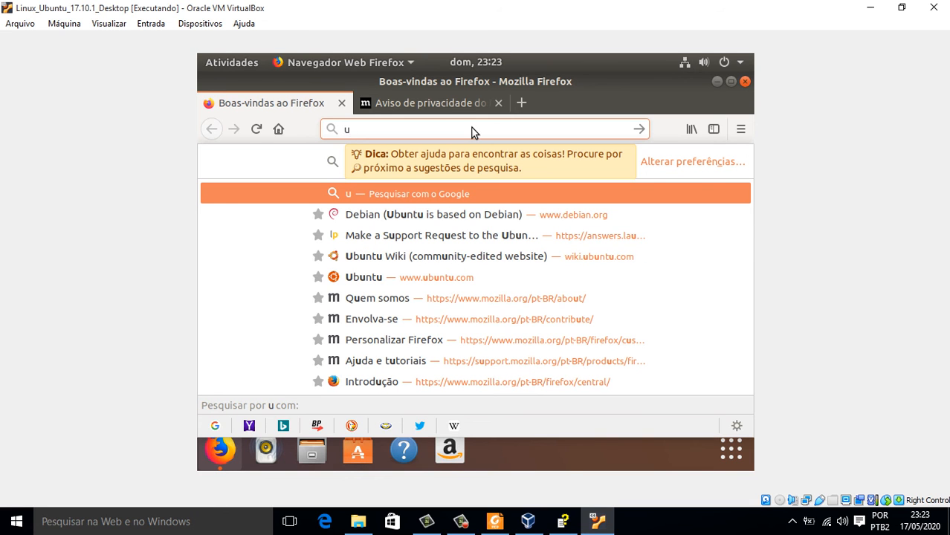
type("bu")
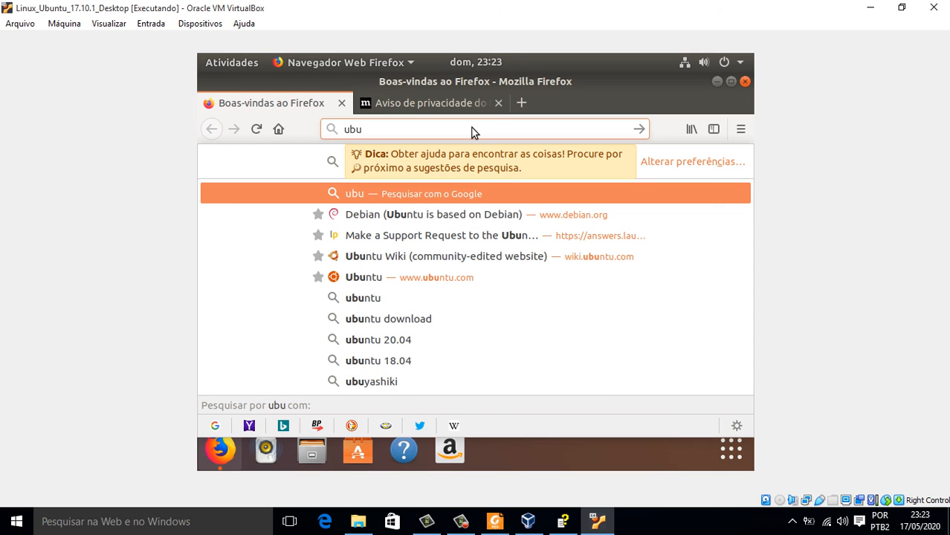
type("ntu")
key("Return")
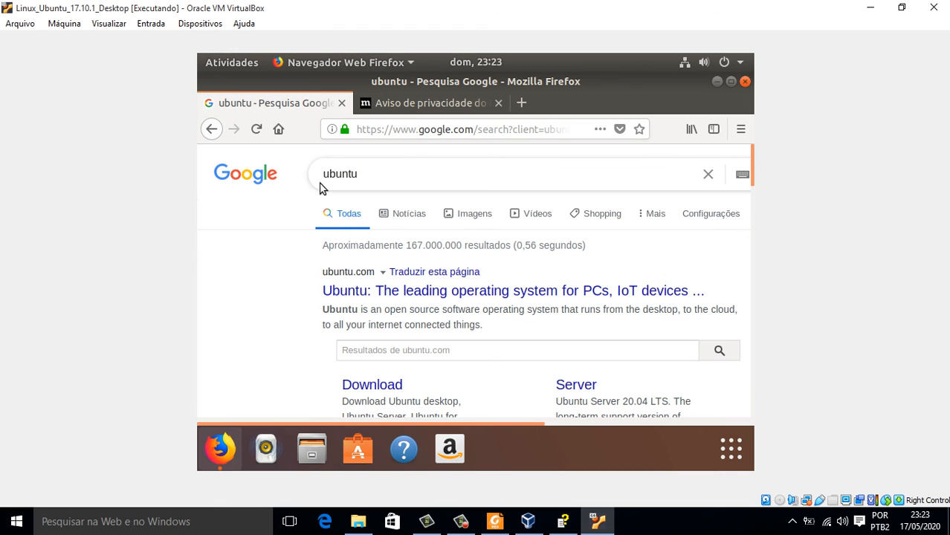
left_click(746, 82)
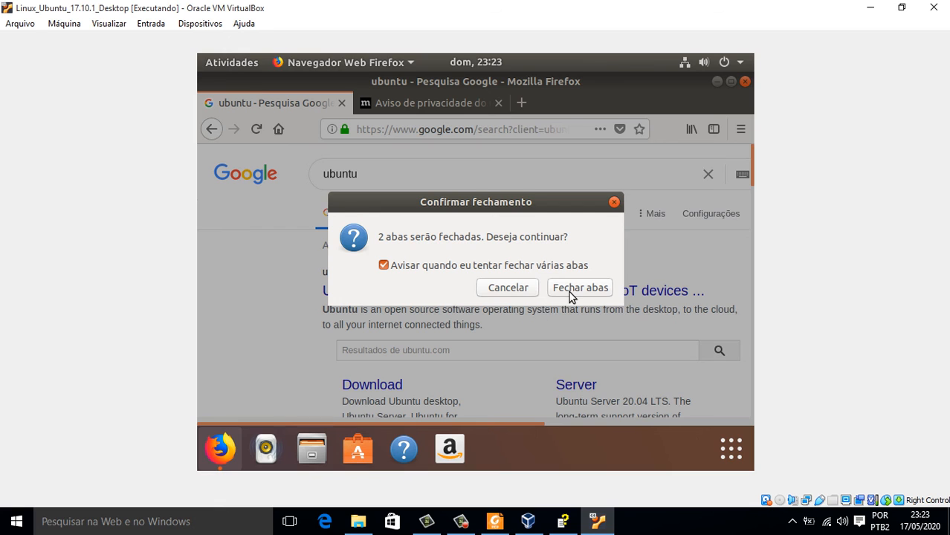
left_click(577, 290)
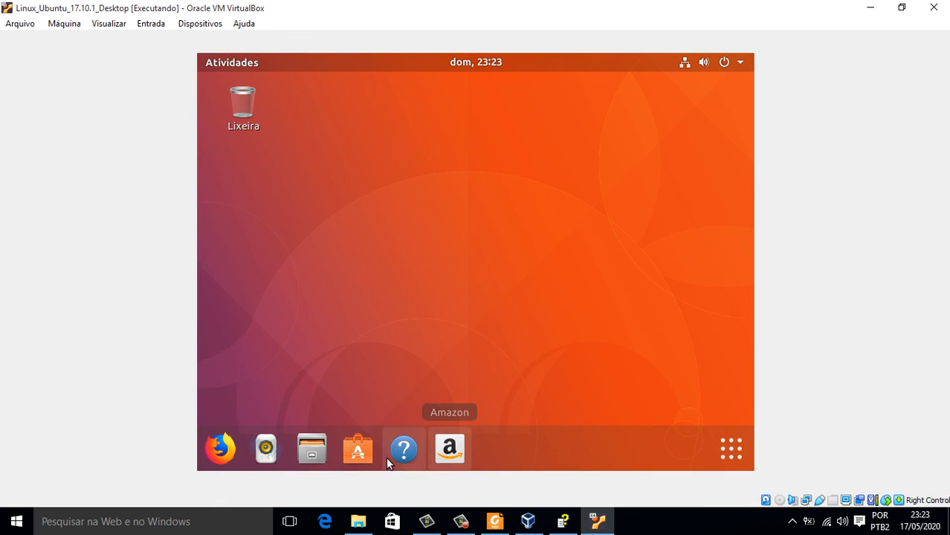
Search the applications overview for 'wi' and launch LibreOffice Writer.
left_click(731, 450)
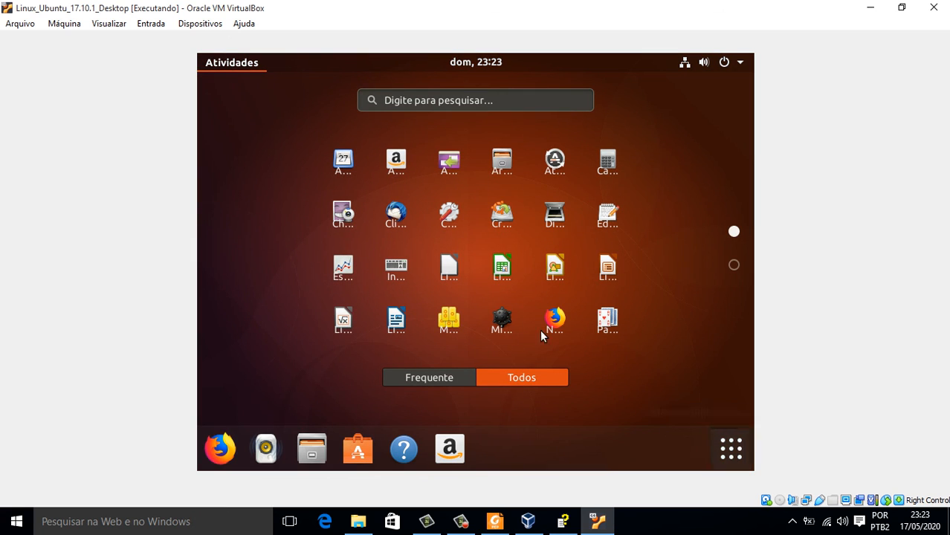
scroll(429, 275, "down", 1)
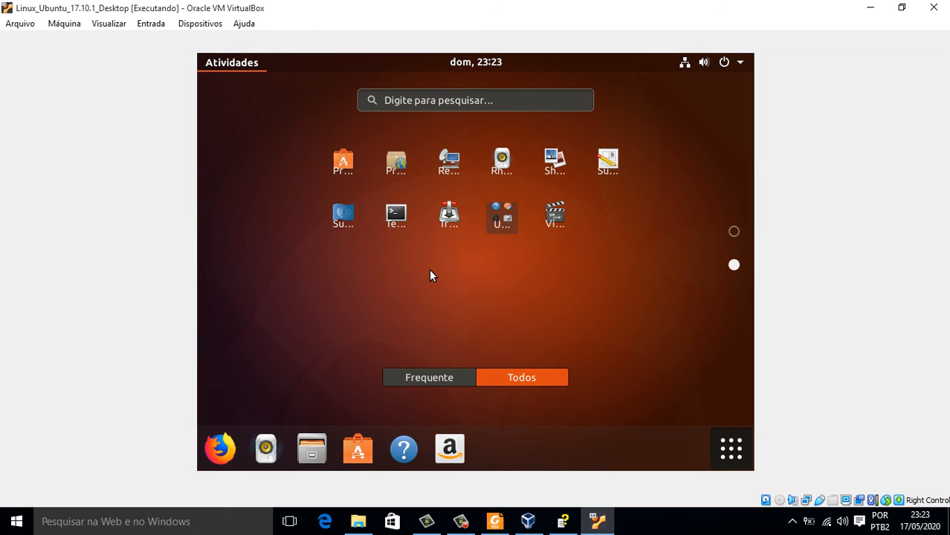
scroll(431, 273, "up", 1)
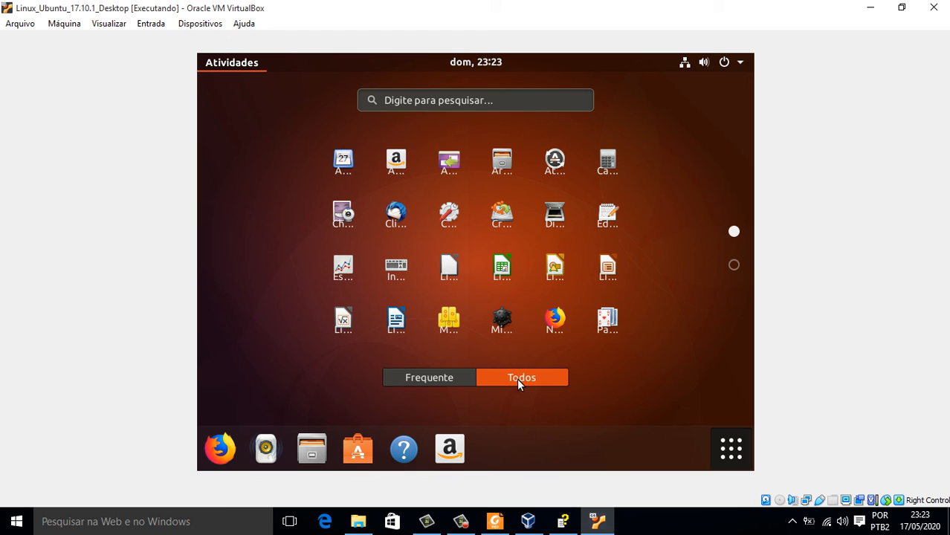
left_click(439, 376)
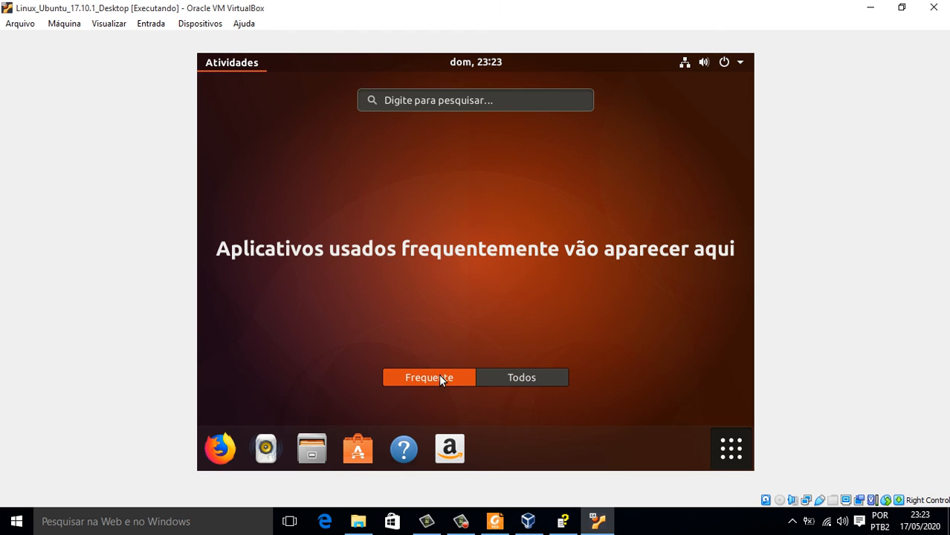
left_click(524, 378)
left_click(482, 105)
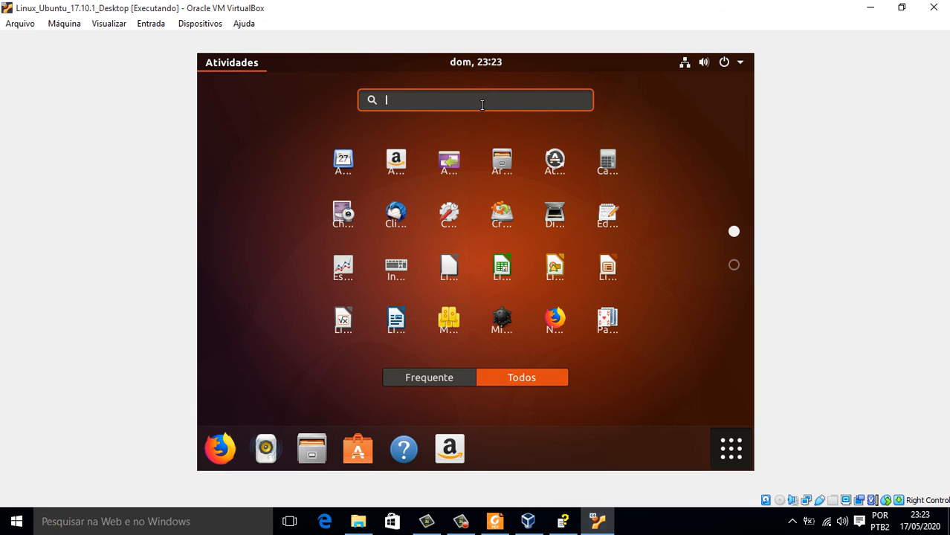
type("wr")
type("i")
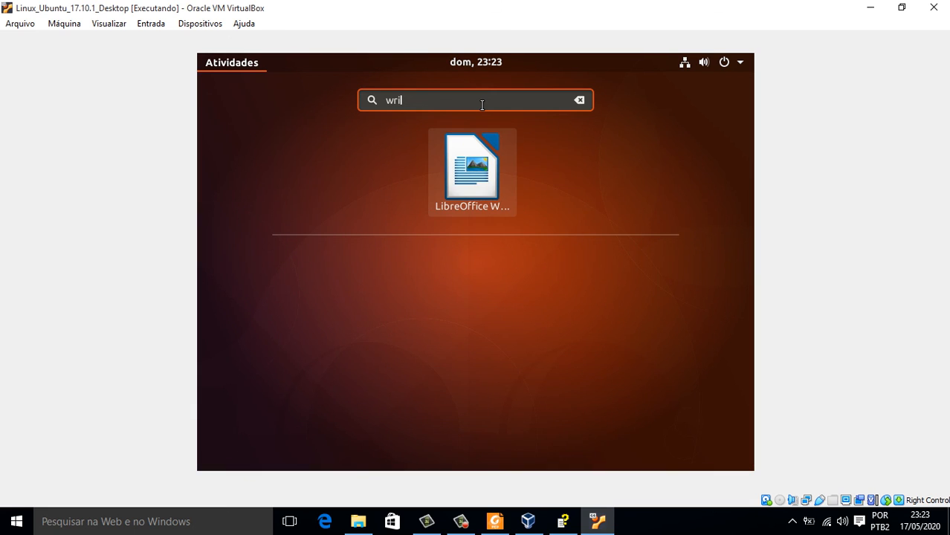
left_click(469, 163)
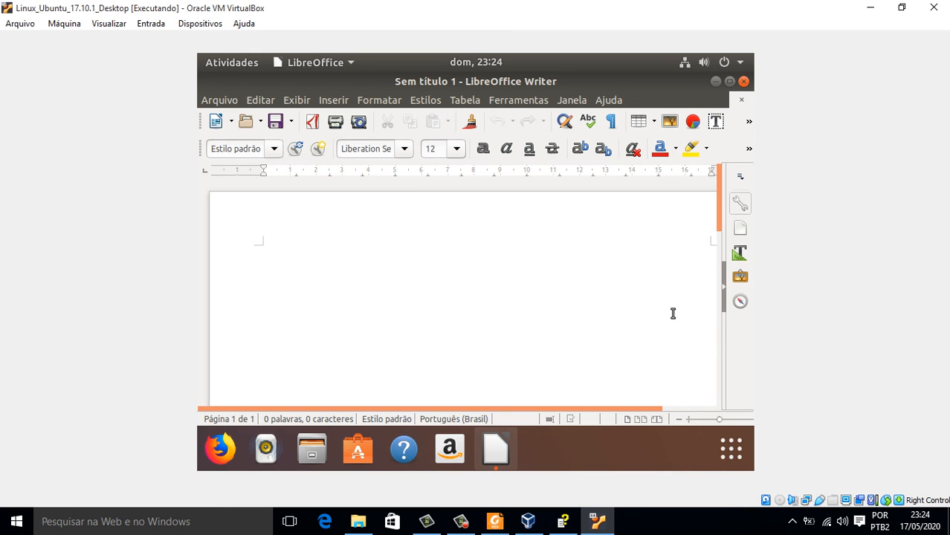
Switch the VM window from scaled-to-fit to full-screen mode and confirm it.
left_click(109, 23)
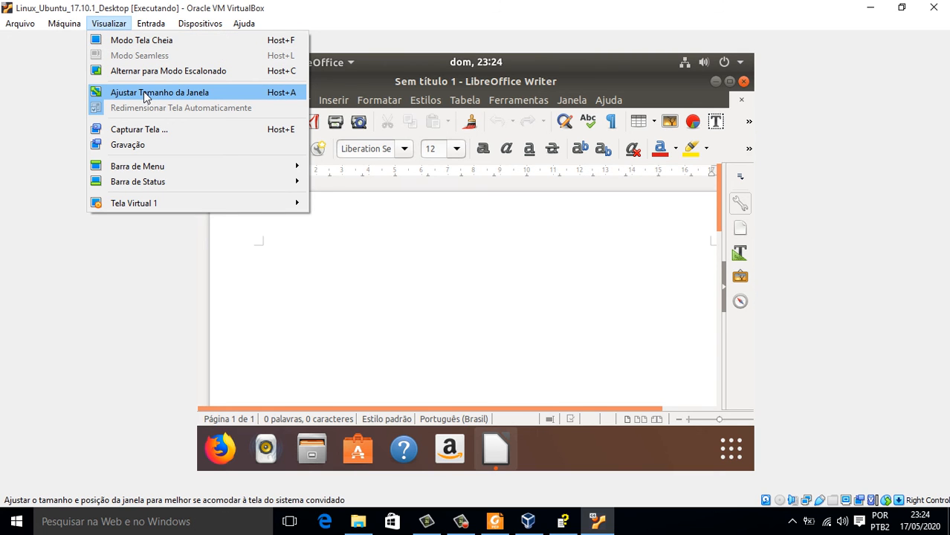
left_click(145, 94)
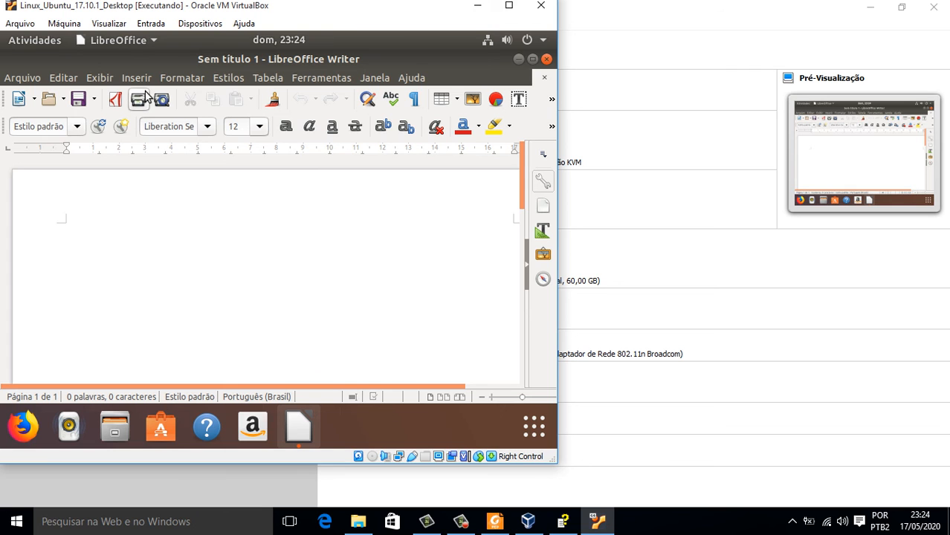
left_click(108, 23)
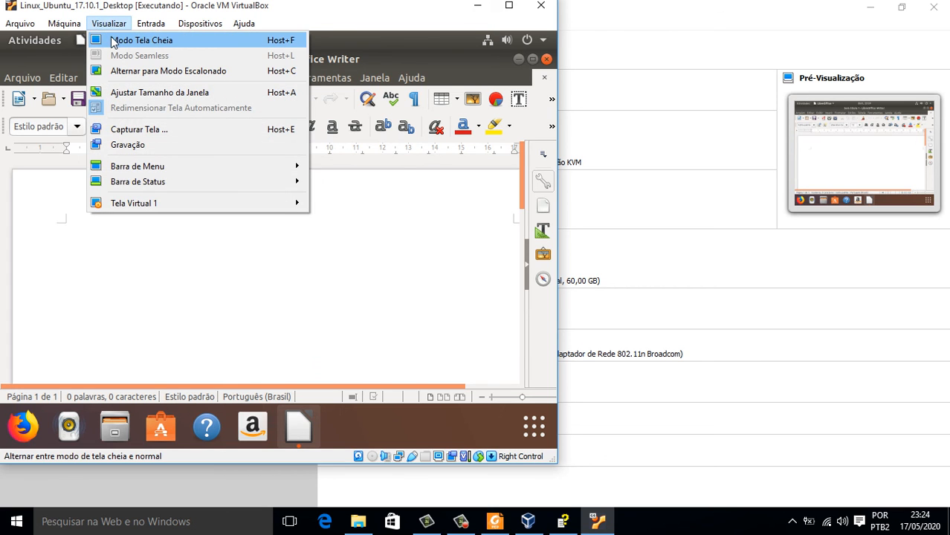
left_click(114, 41)
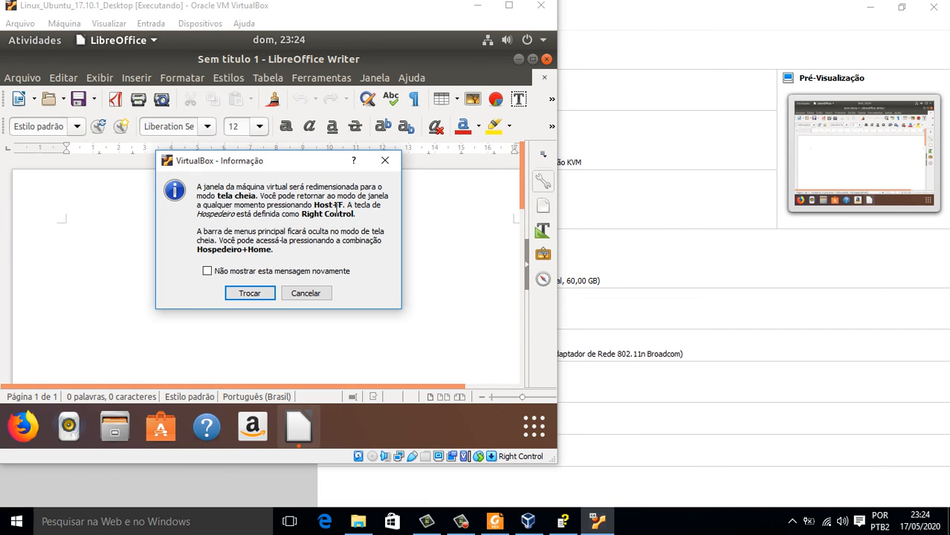
left_click(250, 293)
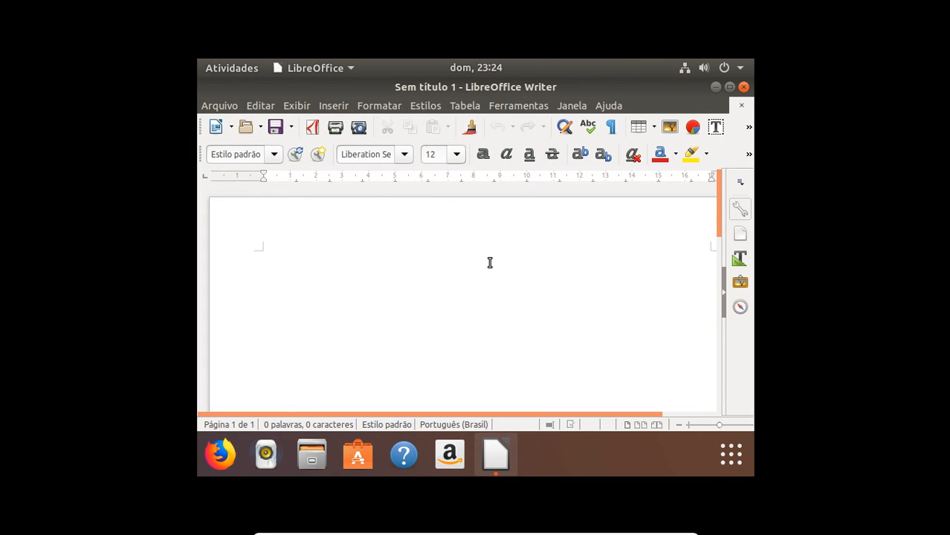
right_click(330, 329)
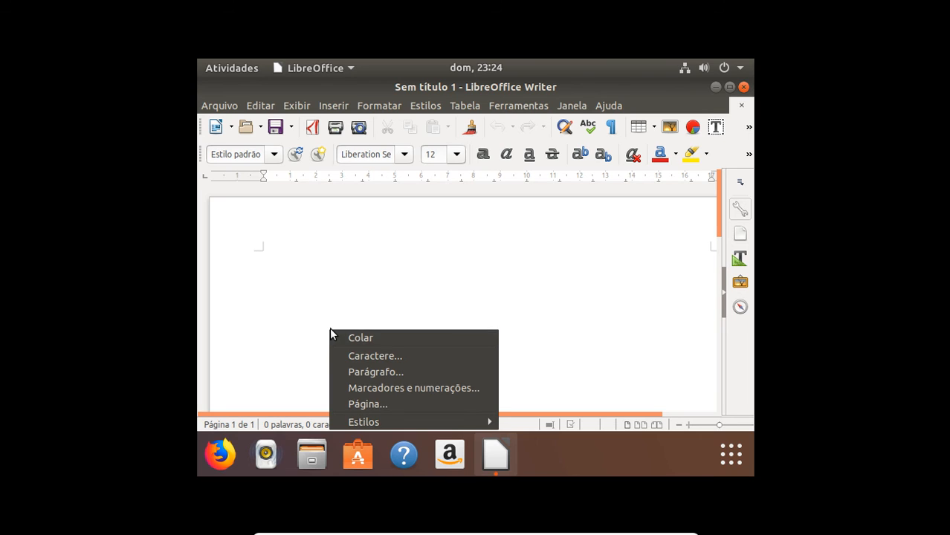
left_click(463, 269)
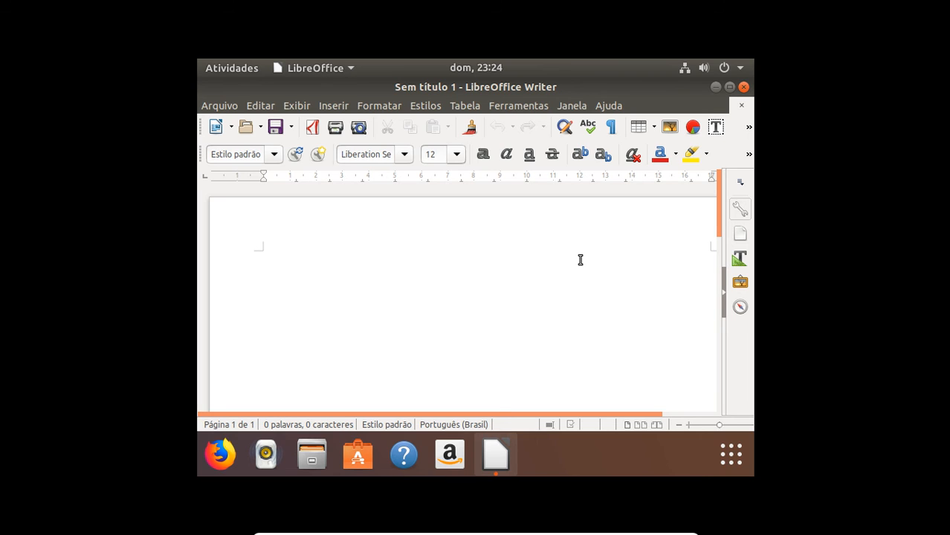
Leave full screen with Host+F, maximize the VirtualBox window and close Writer.
key("Control_R+f")
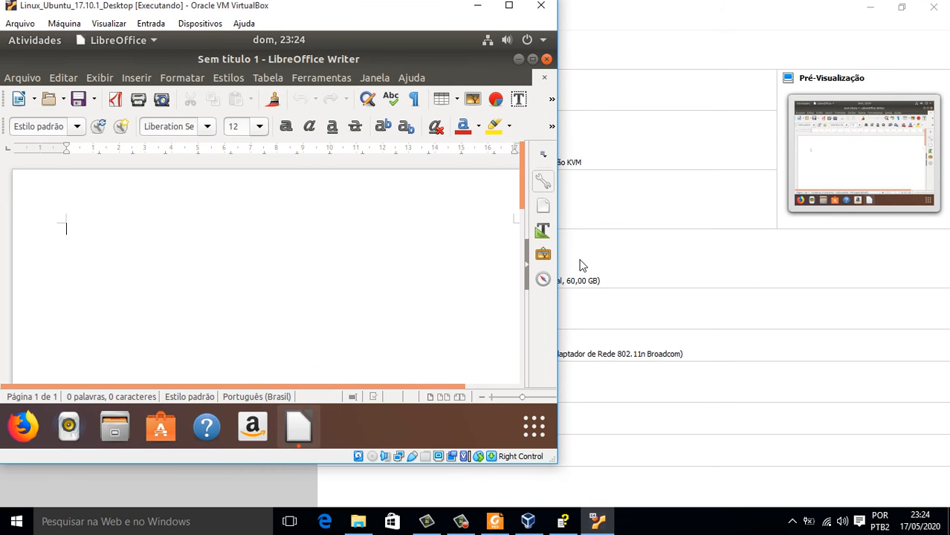
left_click(508, 7)
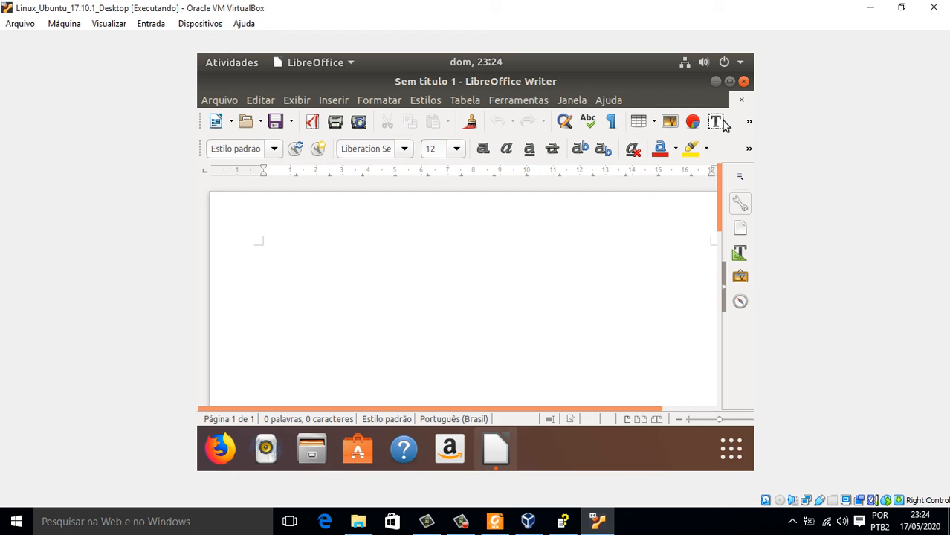
left_click(745, 83)
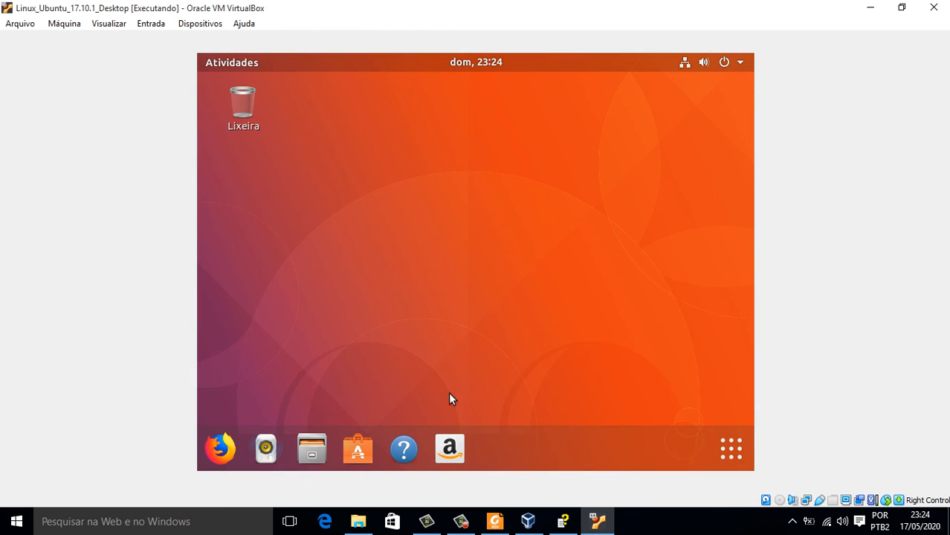
Launch Configurações from the Frequente tab of the applications overview.
left_click(731, 449)
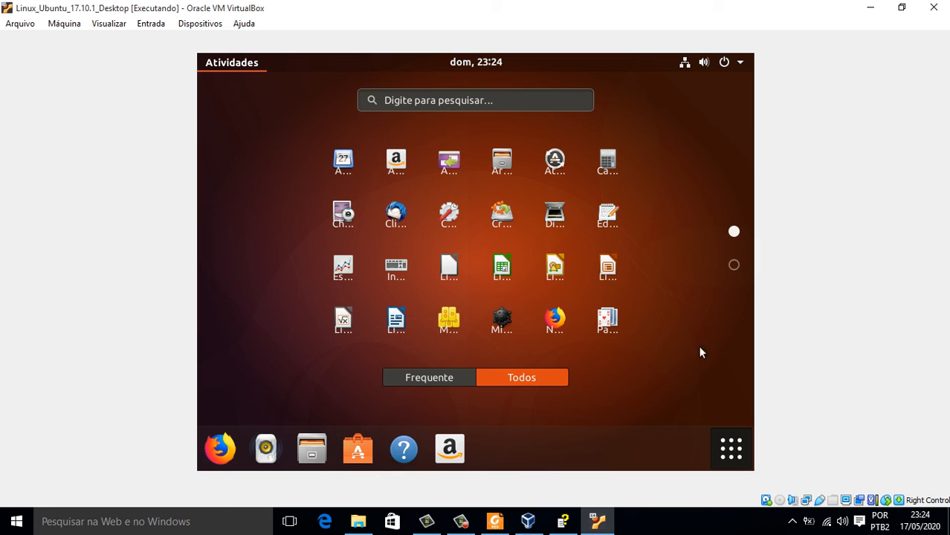
left_click(656, 341)
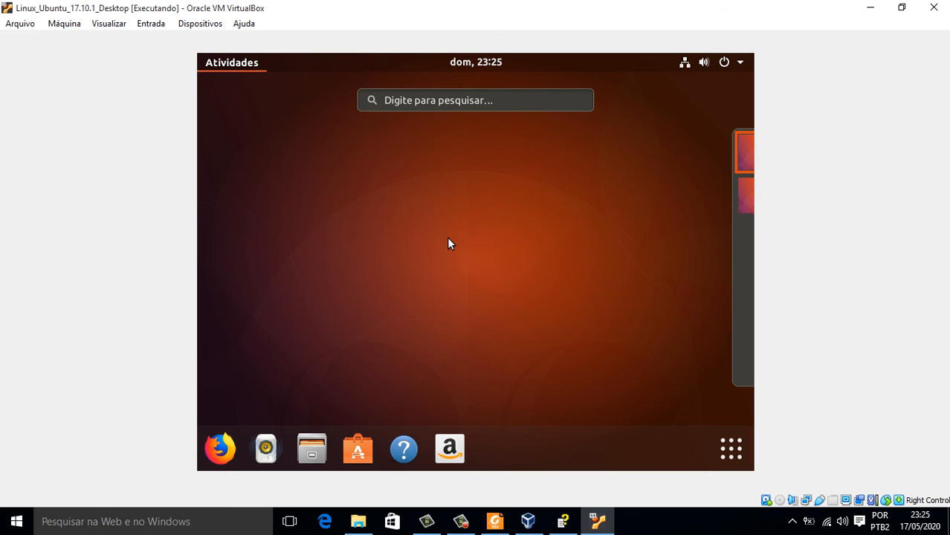
left_click(731, 448)
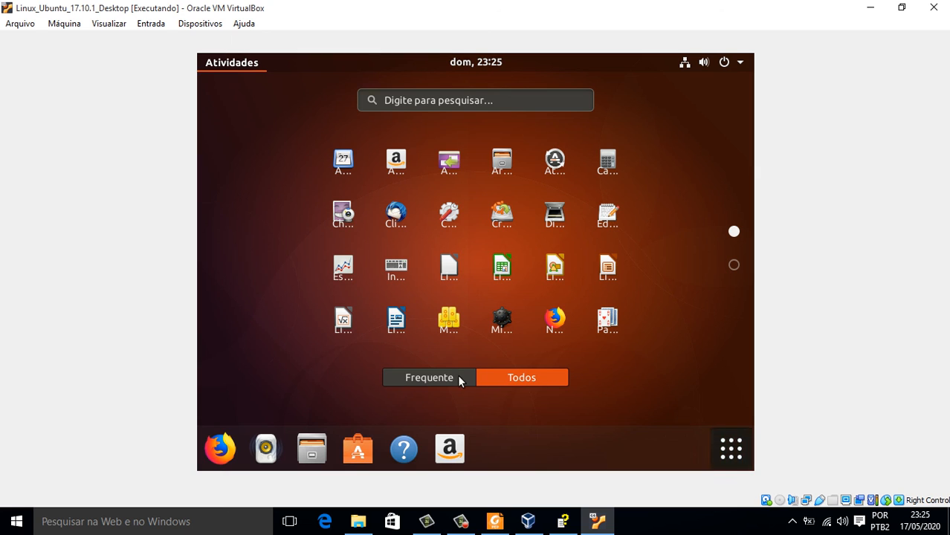
left_click(427, 380)
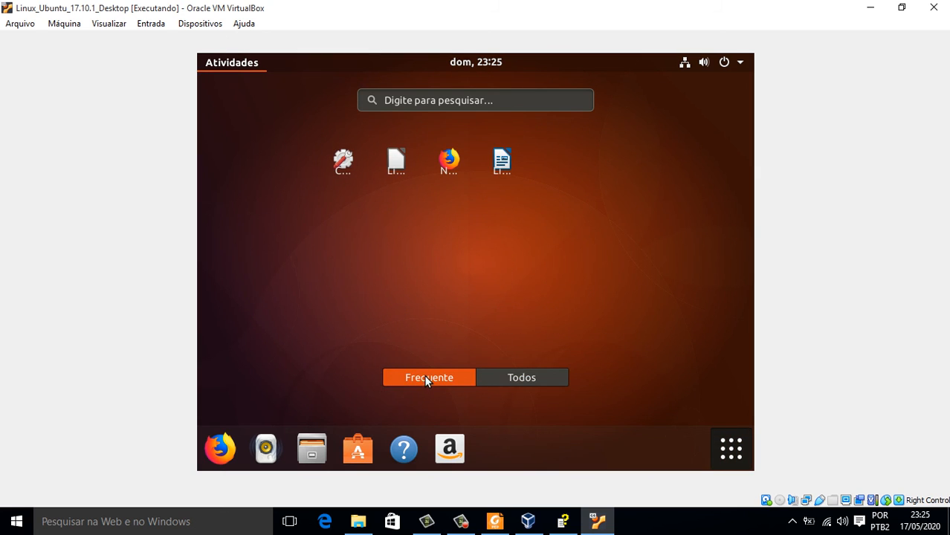
left_click(342, 161)
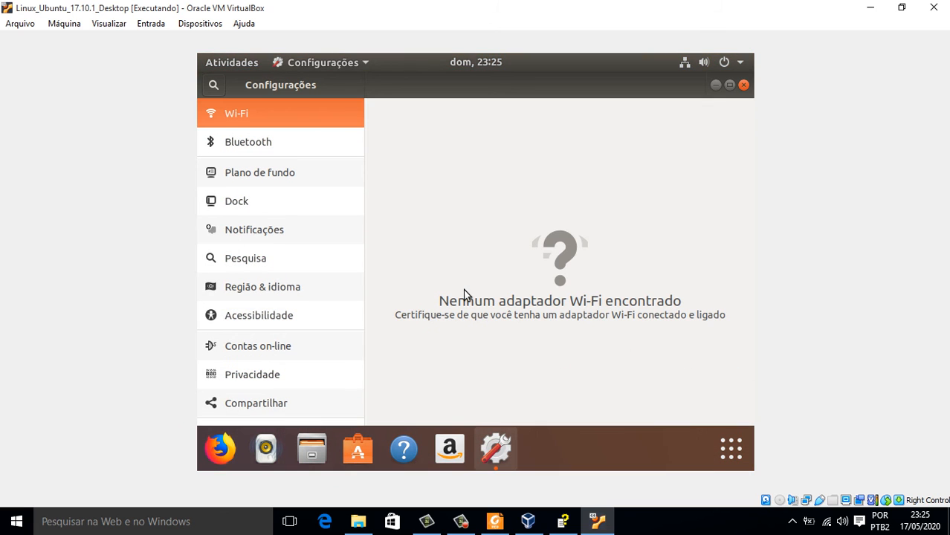
left_click(251, 173)
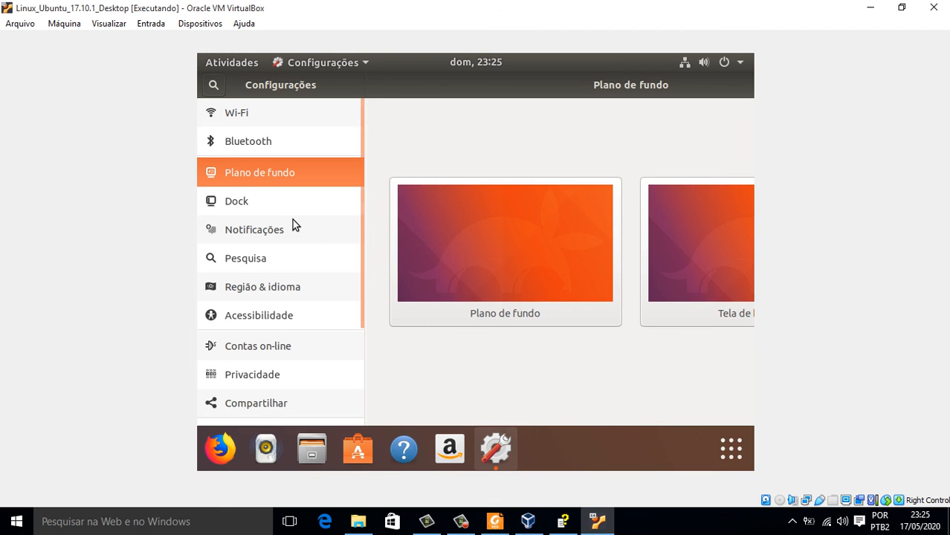
scroll(265, 403, "down", 5)
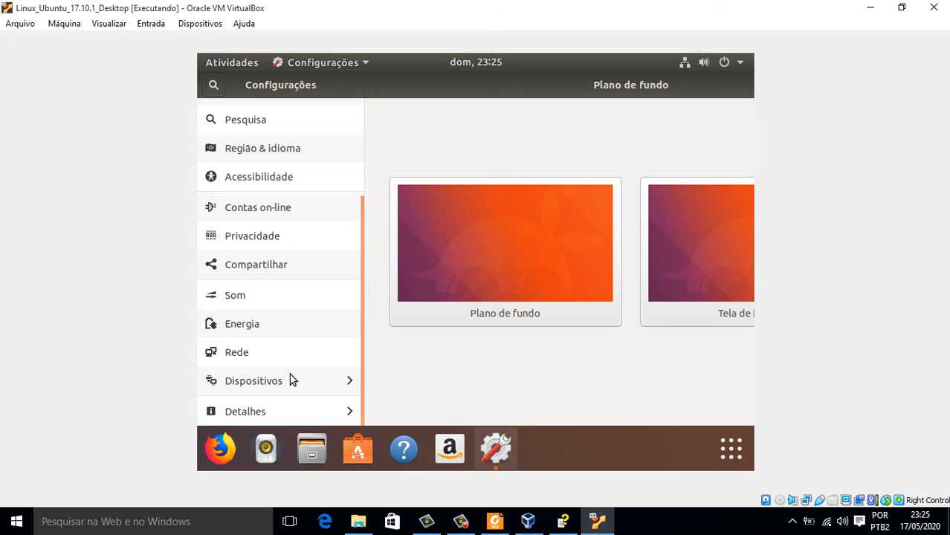
scroll(289, 375, "up", 4)
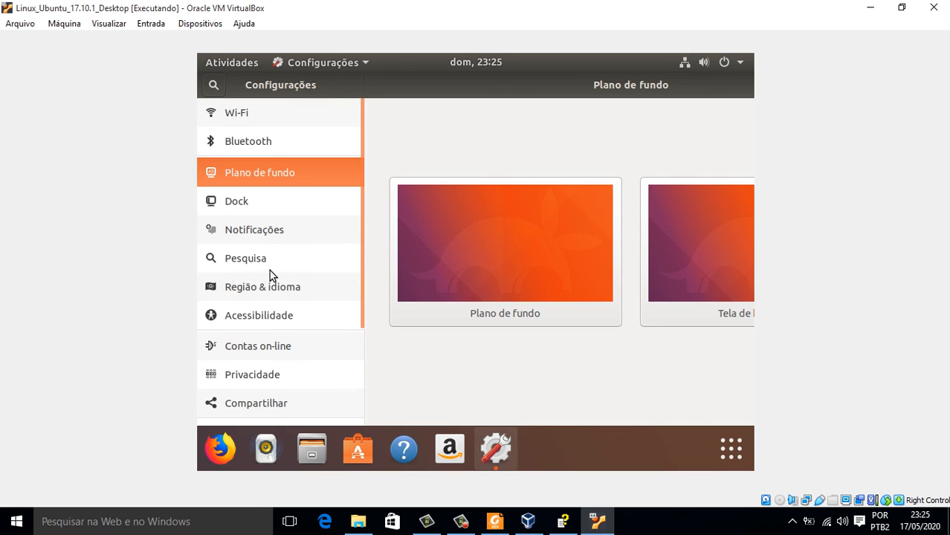
scroll(279, 269, "down", 4)
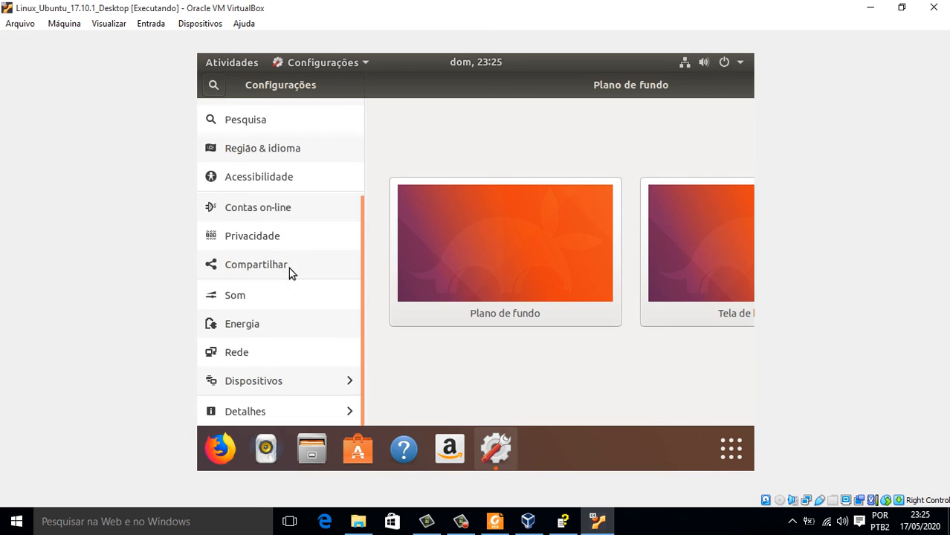
left_click(280, 413)
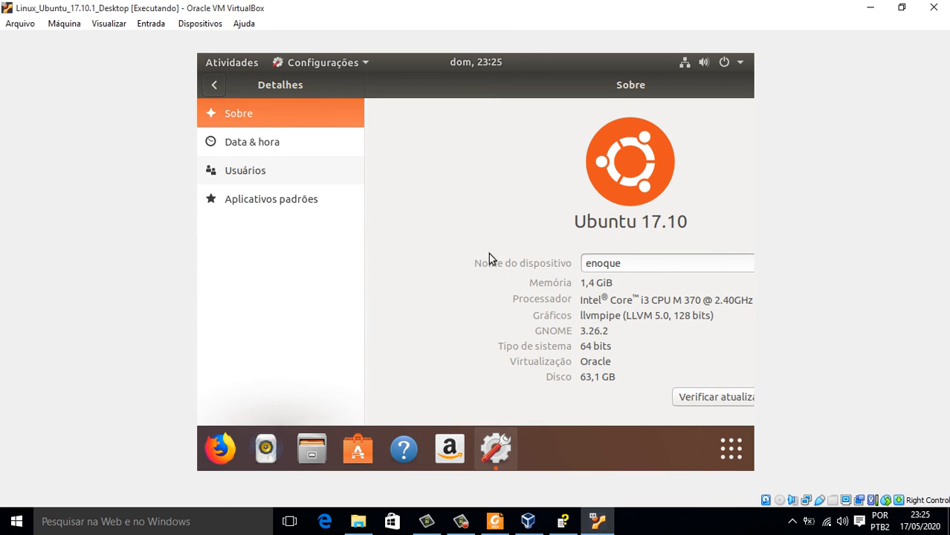
left_click(645, 264)
left_click_drag(642, 259, 541, 263)
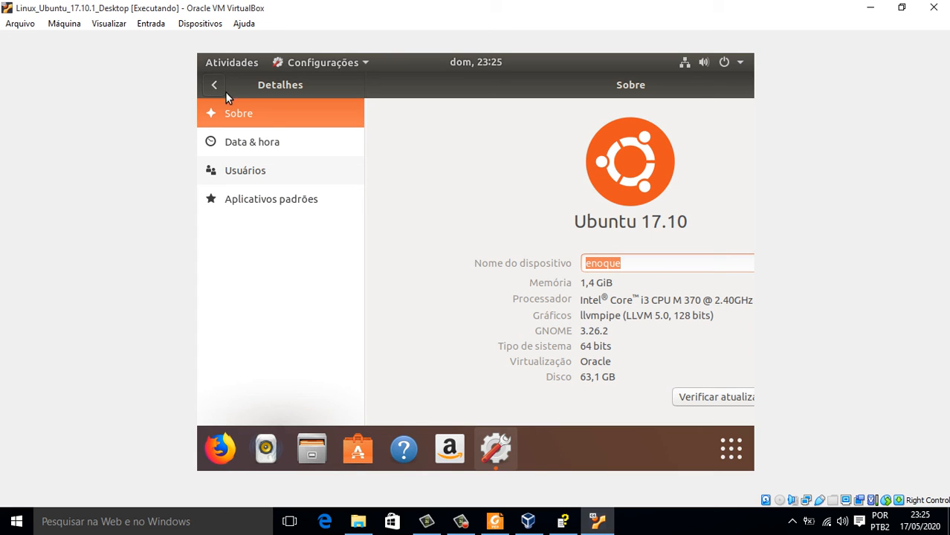
left_click(243, 140)
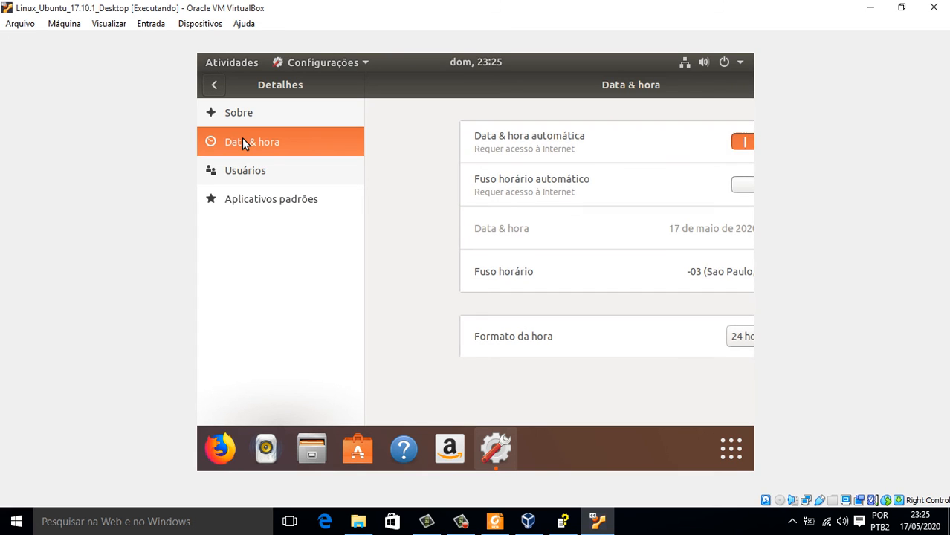
left_click(215, 86)
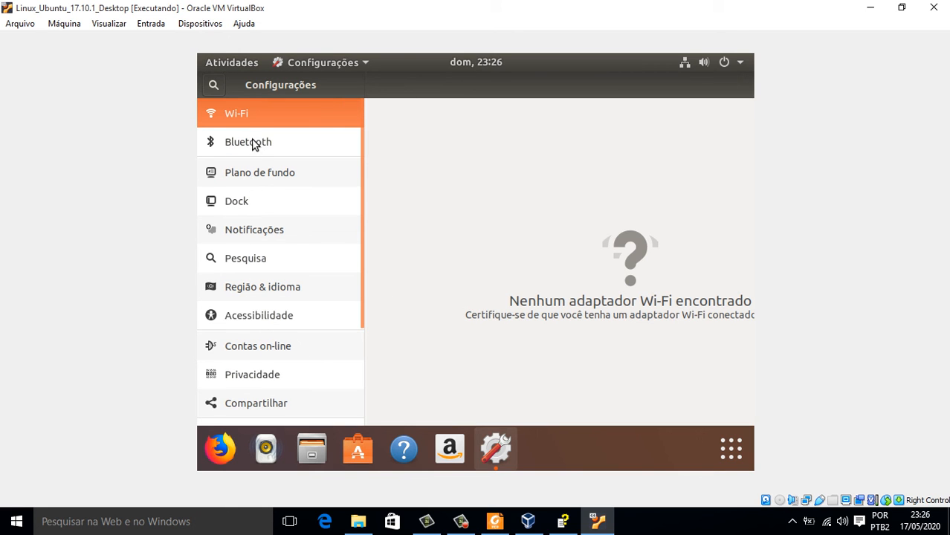
scroll(344, 217, "down", 1)
scroll(335, 214, "up", 1)
scroll(322, 215, "down", 5)
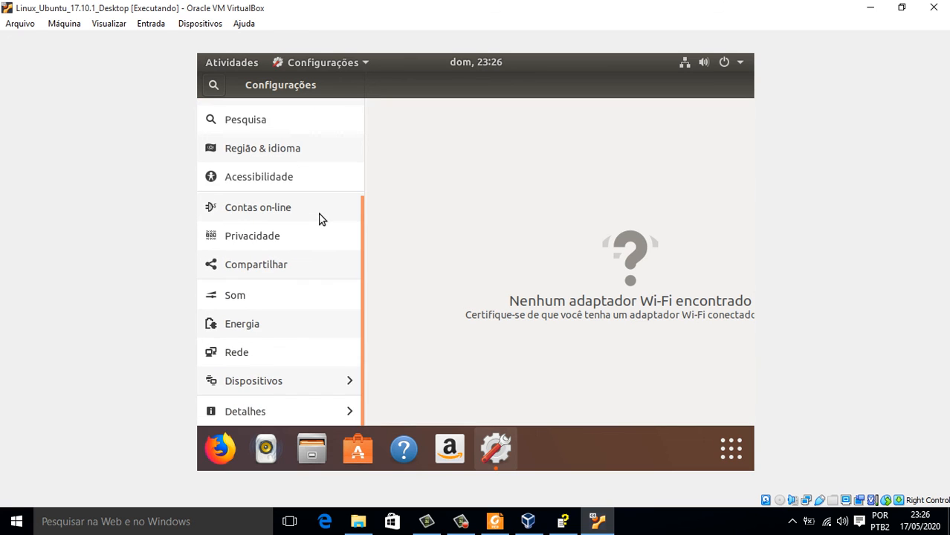
scroll(313, 208, "up", 5)
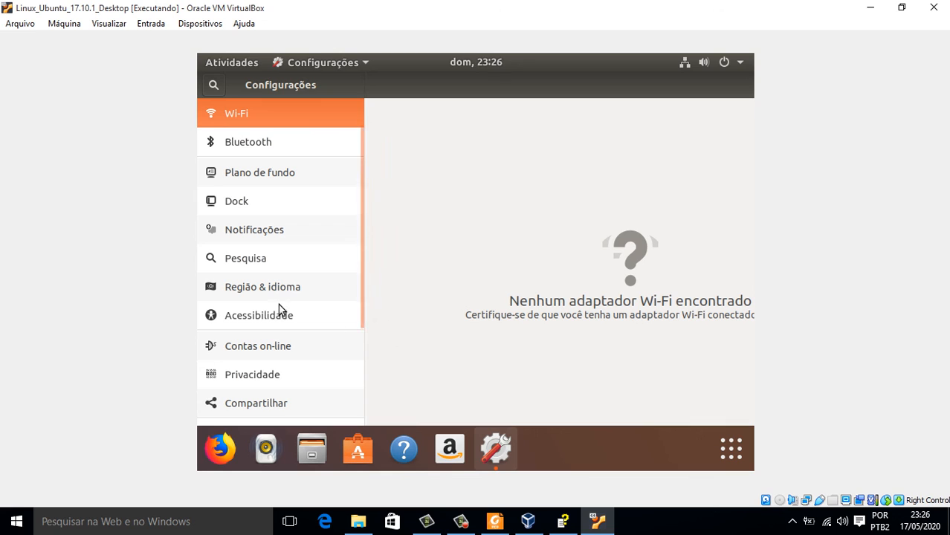
scroll(278, 304, "down", 4)
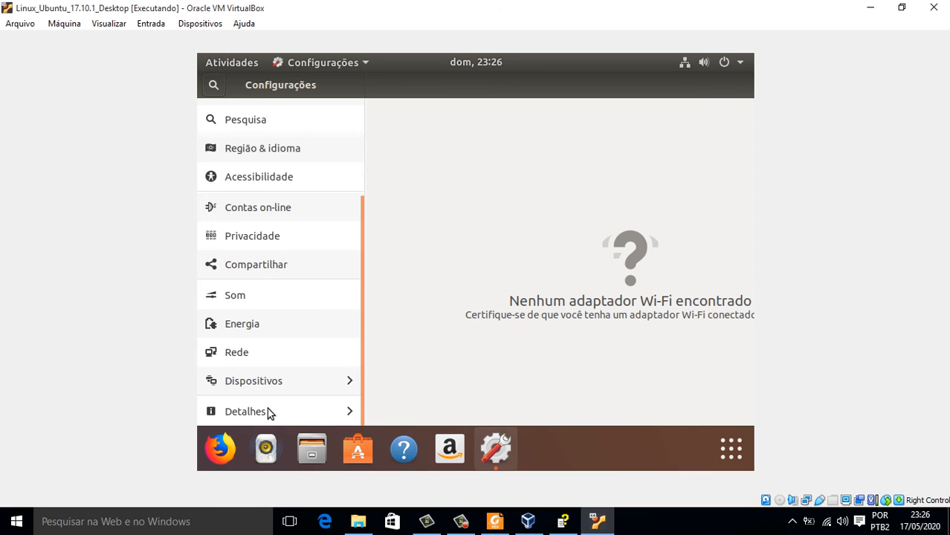
Set the Telas resolution to 1024 × 768 (4:3), then show the applications overview.
left_click(289, 381)
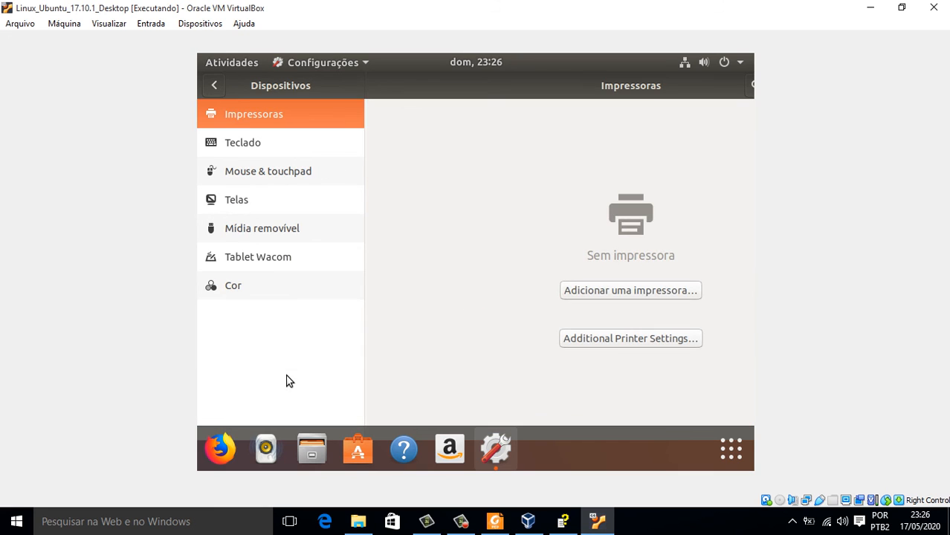
left_click(238, 197)
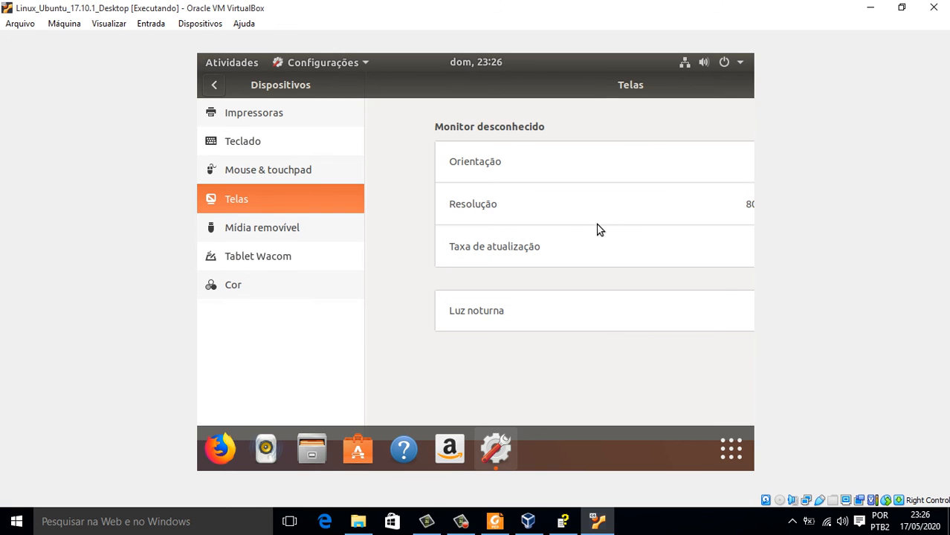
left_click(748, 205)
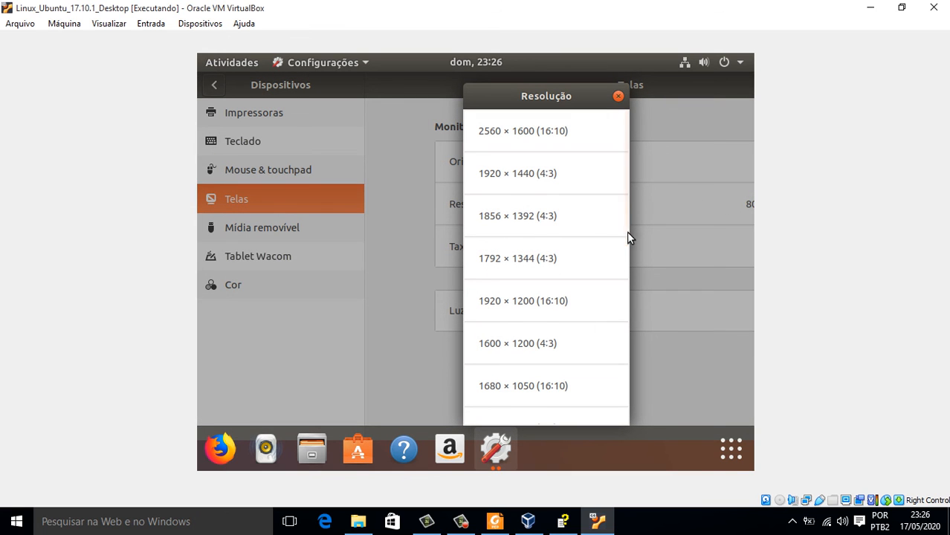
left_click_drag(625, 211, 627, 385)
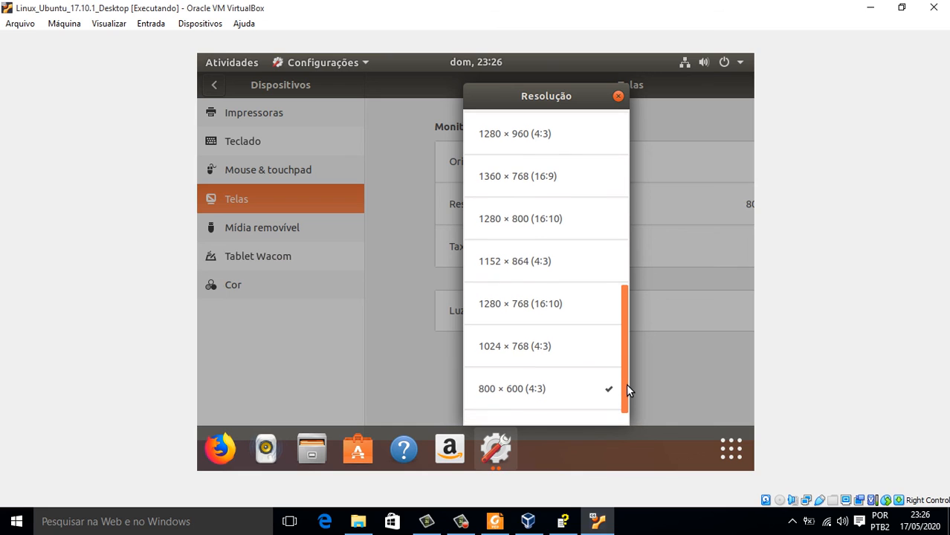
left_click(520, 346)
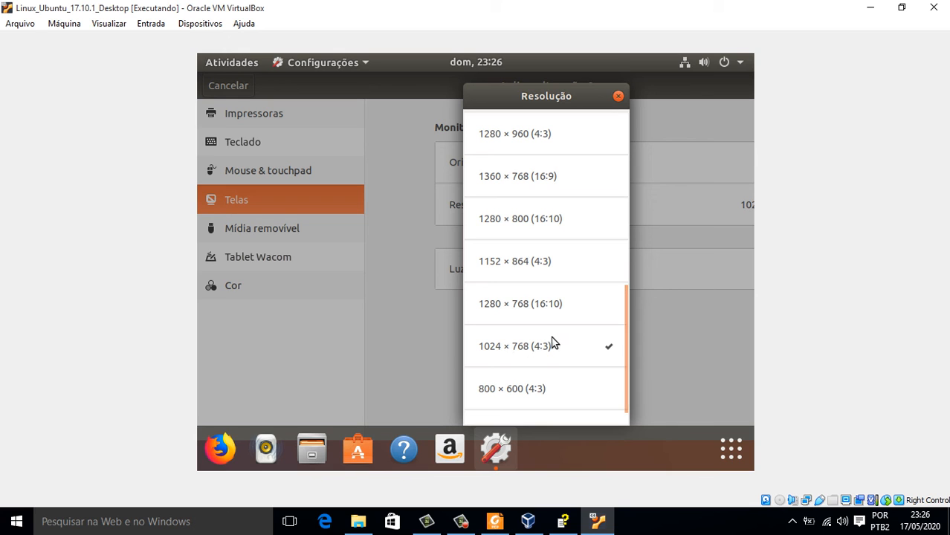
left_click(731, 448)
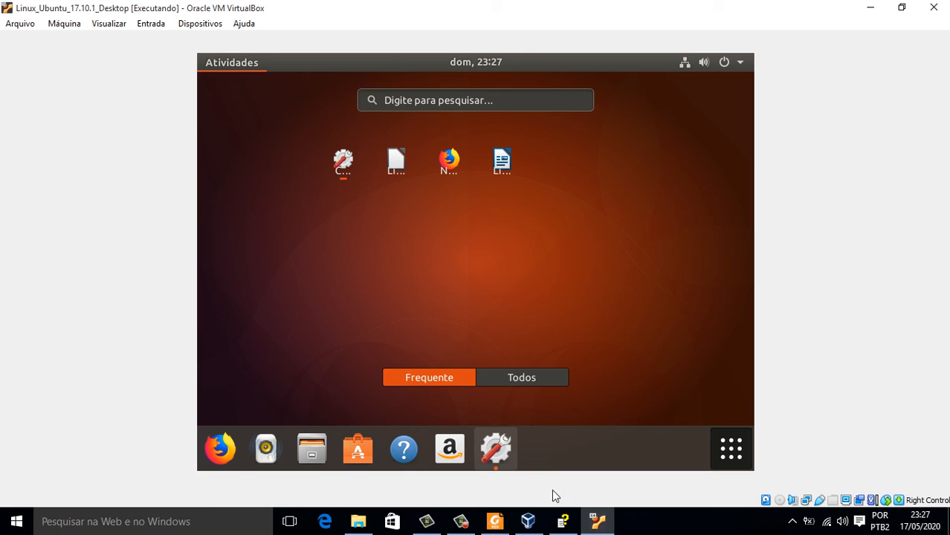
left_click(461, 523)
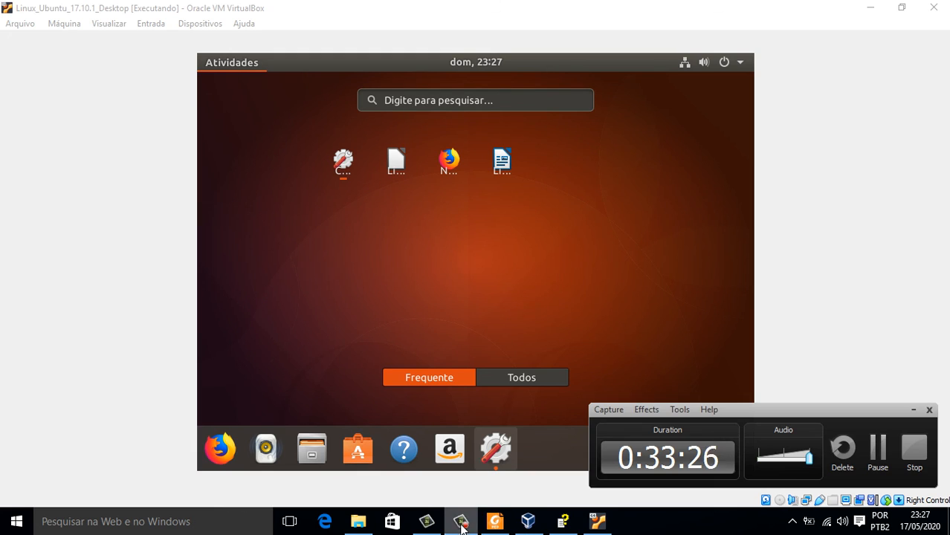